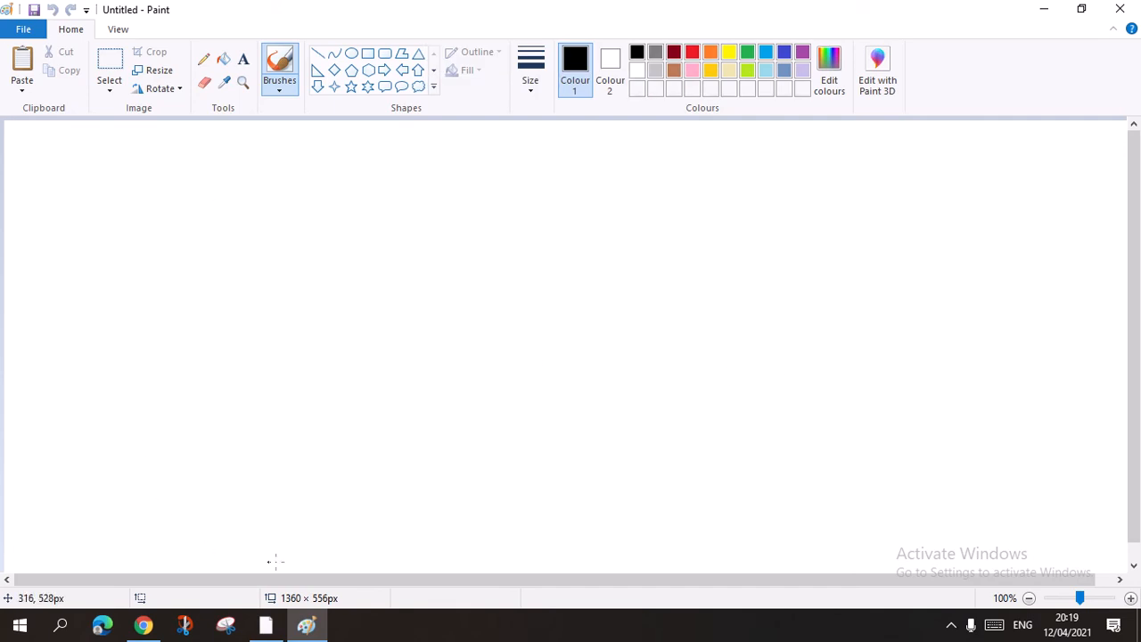
- Draw a looping freehand black brush stroke across the middle of the canvas and undo it
{"action": "mouse_move", "coordinate": [666, 32]}
{"action": "left_click", "coordinate": [122, 34]}
{"action": "left_click", "coordinate": [91, 29]}
{"action": "mouse_move", "coordinate": [296, 284]}
{"action": "left_mouse_down"}
{"action": "mouse_move", "coordinate": [399, 352]}
{"action": "mouse_move", "coordinate": [482, 288]}
{"action": "mouse_move", "coordinate": [496, 371]}
{"action": "mouse_move", "coordinate": [559, 314]}
{"action": "mouse_move", "coordinate": [604, 325]}
{"action": "mouse_move", "coordinate": [591, 362]}
{"action": "mouse_move", "coordinate": [737, 261]}
{"action": "mouse_move", "coordinate": [817, 367]}
{"action": "mouse_move", "coordinate": [803, 377]}
{"action": "mouse_move", "coordinate": [897, 296]}
{"action": "mouse_move", "coordinate": [911, 316]}
{"action": "mouse_move", "coordinate": [910, 274]}
{"action": "mouse_move", "coordinate": [945, 303]}
{"action": "left_mouse_up"}
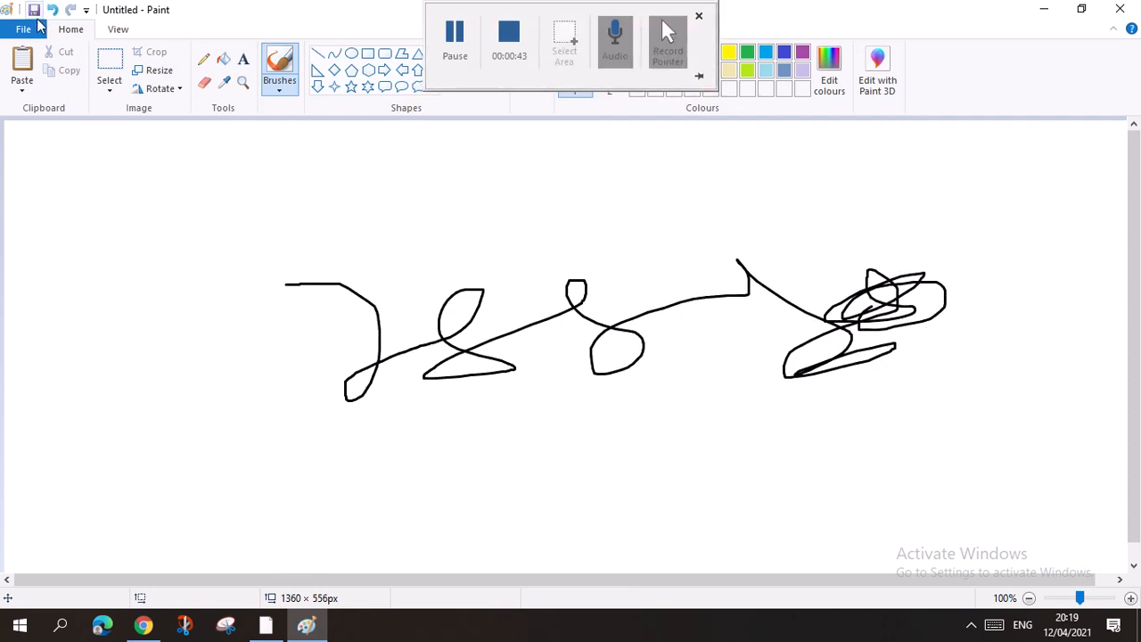
{"action": "left_click", "coordinate": [52, 9]}
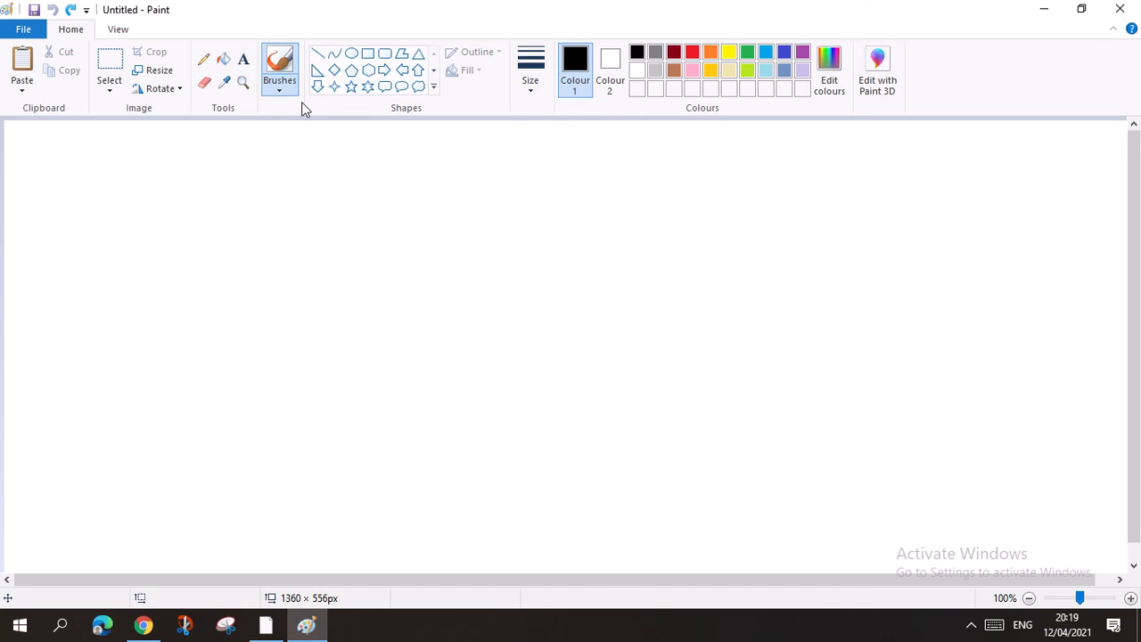
- Pencil a small closed shape on the canvas, filling the area around it and its inside with black
{"action": "left_click", "coordinate": [204, 59]}
{"action": "mouse_move", "coordinate": [385, 212]}
{"action": "left_mouse_down"}
{"action": "mouse_move", "coordinate": [387, 249]}
{"action": "mouse_move", "coordinate": [386, 296]}
{"action": "mouse_move", "coordinate": [386, 272]}
{"action": "mouse_move", "coordinate": [412, 233]}
{"action": "left_mouse_up"}
{"action": "left_click", "coordinate": [223, 60]}
{"action": "left_click", "coordinate": [514, 183]}
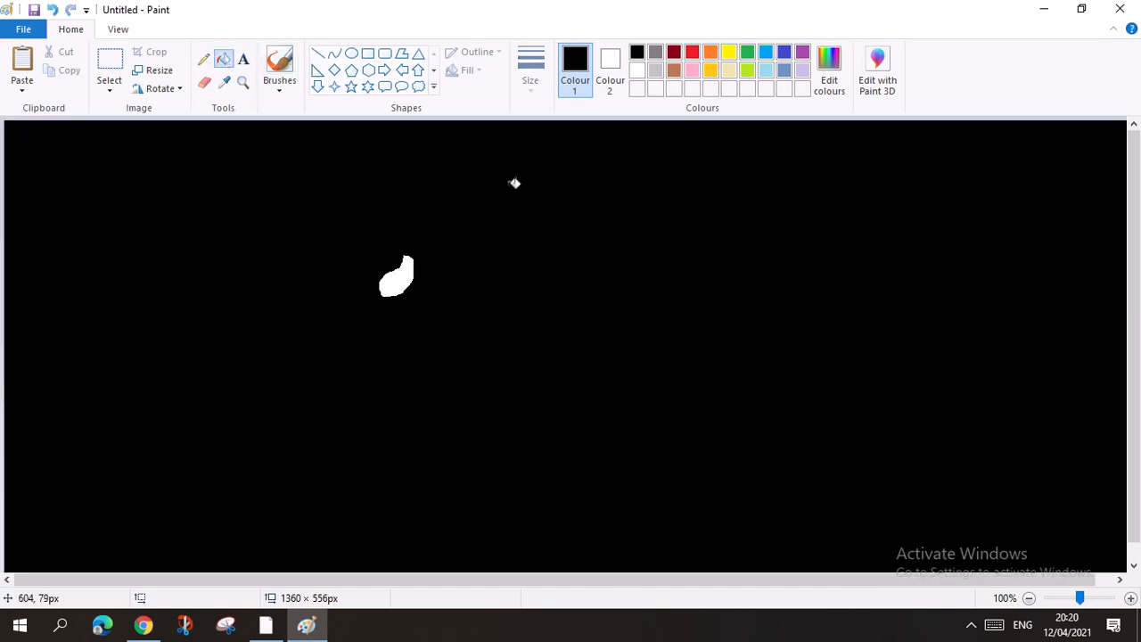
{"action": "left_click", "coordinate": [412, 267]}
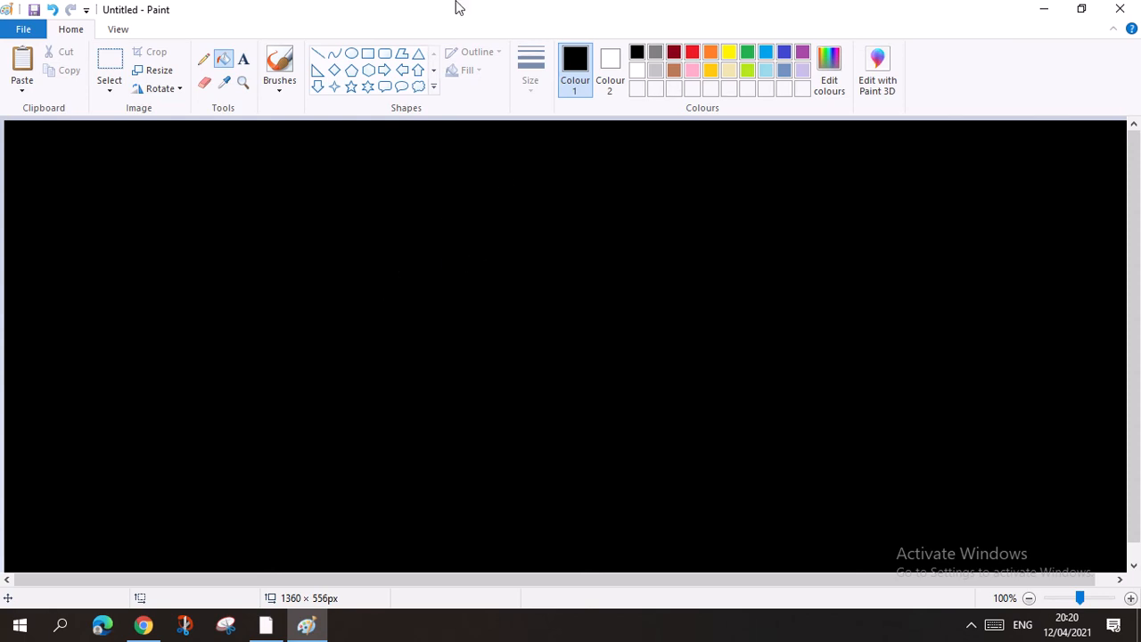
- Undo both black fills and the pencil outline
{"action": "left_click", "coordinate": [52, 10]}
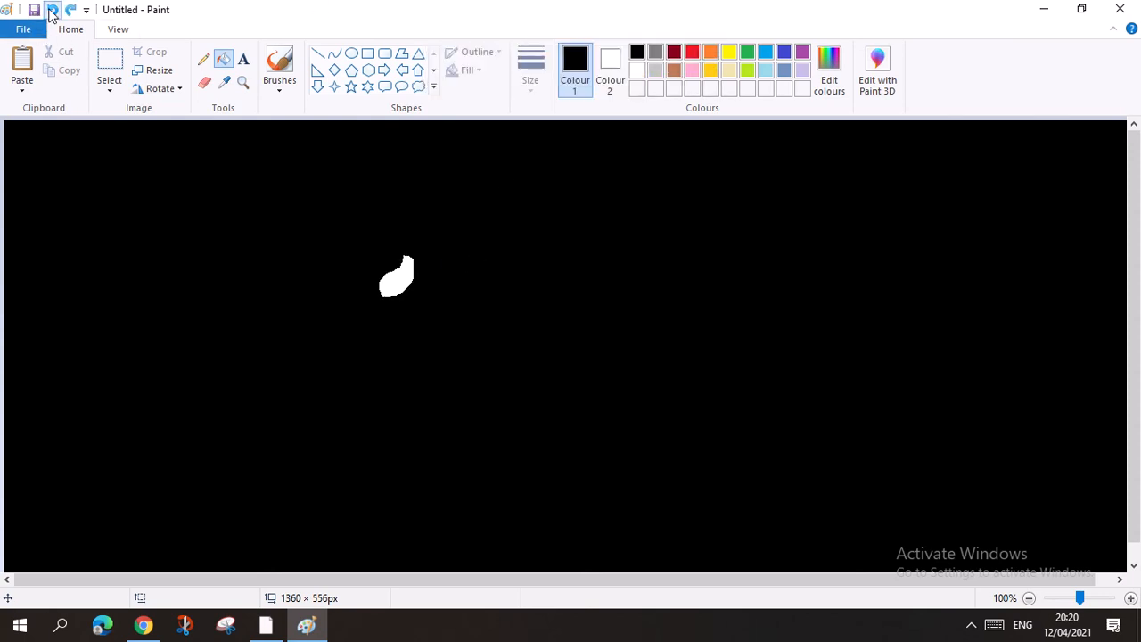
{"action": "left_click", "coordinate": [52, 10]}
{"action": "left_click", "coordinate": [52, 10]}
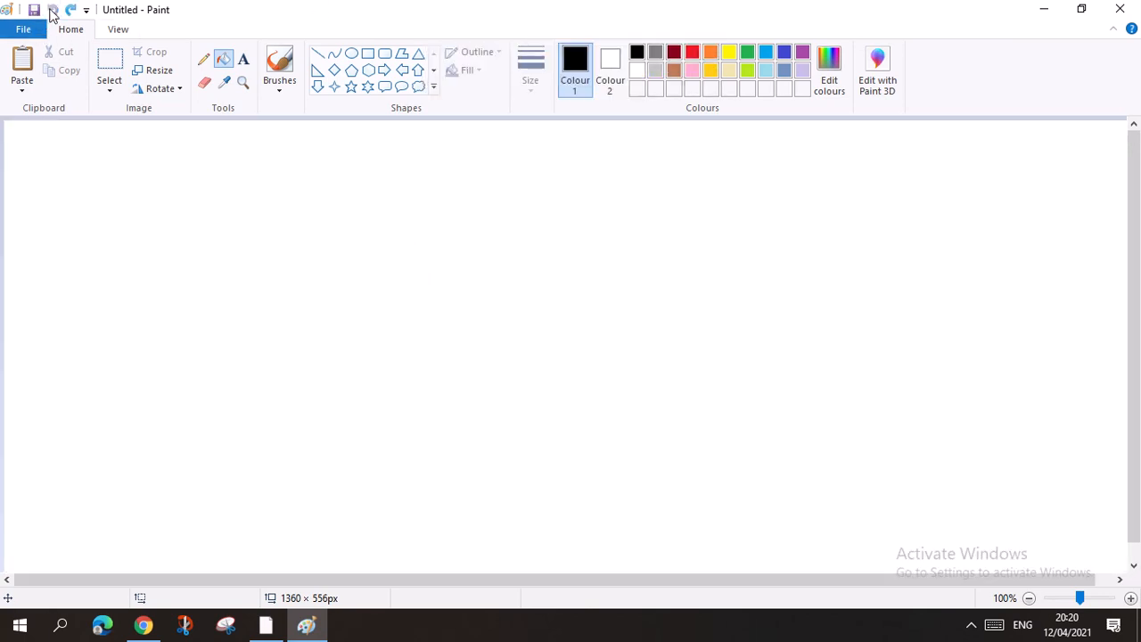
- Add a wide text box near the canvas's upper edge reading "hello my name i" followed by the person's full name
{"action": "left_click", "coordinate": [243, 58]}
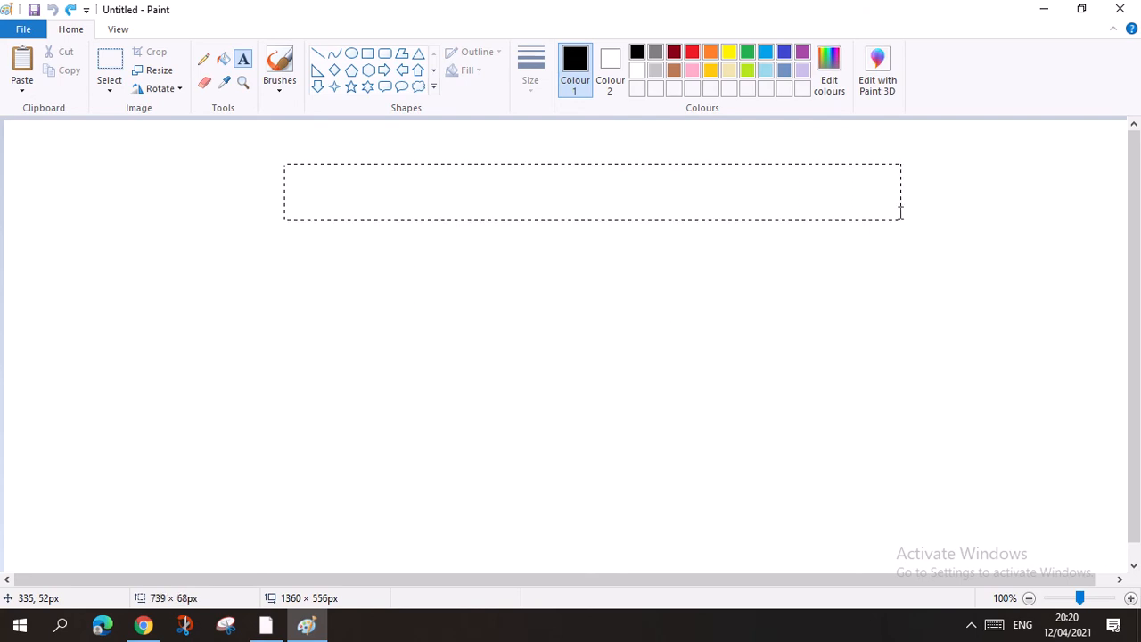
{"action": "left_click_drag", "start_coordinate": [900, 206], "coordinate": [903, 217]}
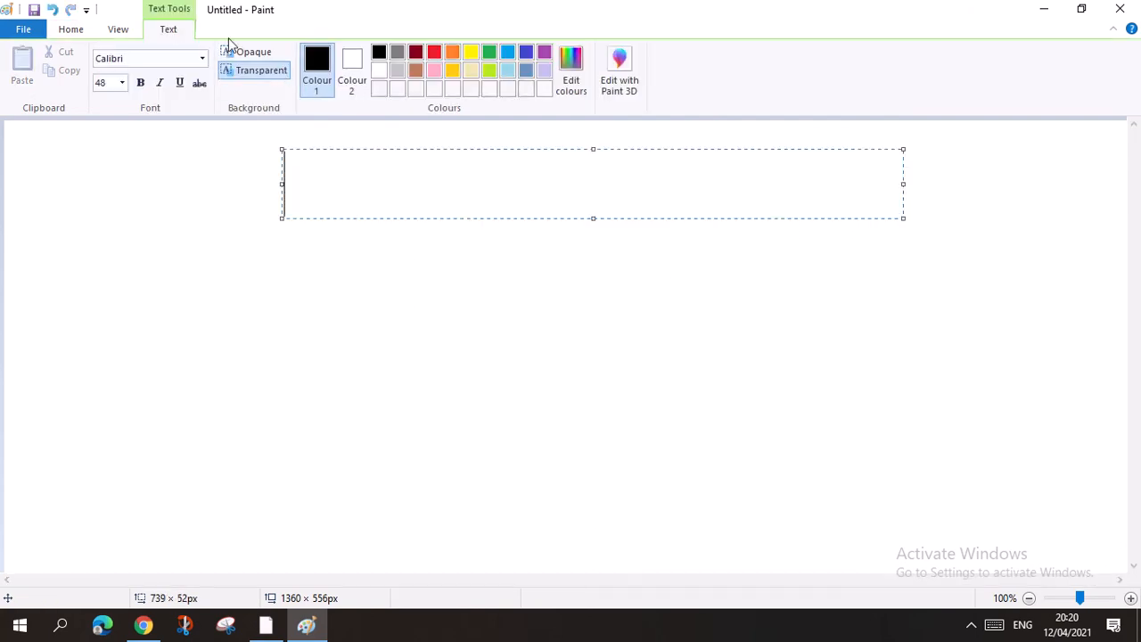
{"action": "type", "text": "rr"}
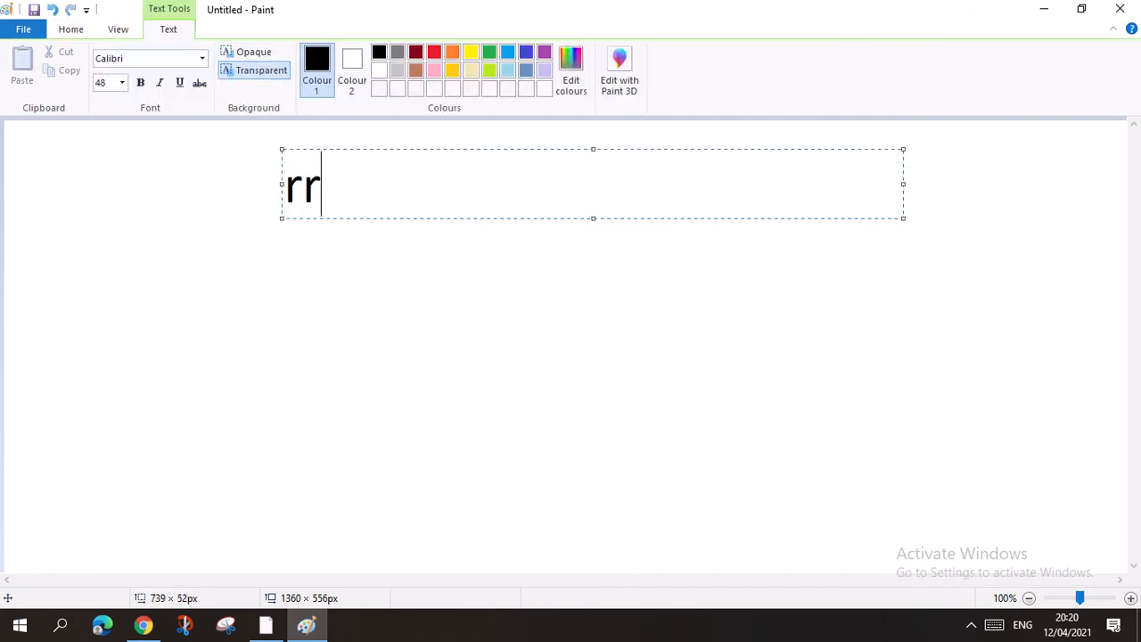
{"action": "key", "text": "BackSpace"}
{"action": "key", "text": "BackSpace"}
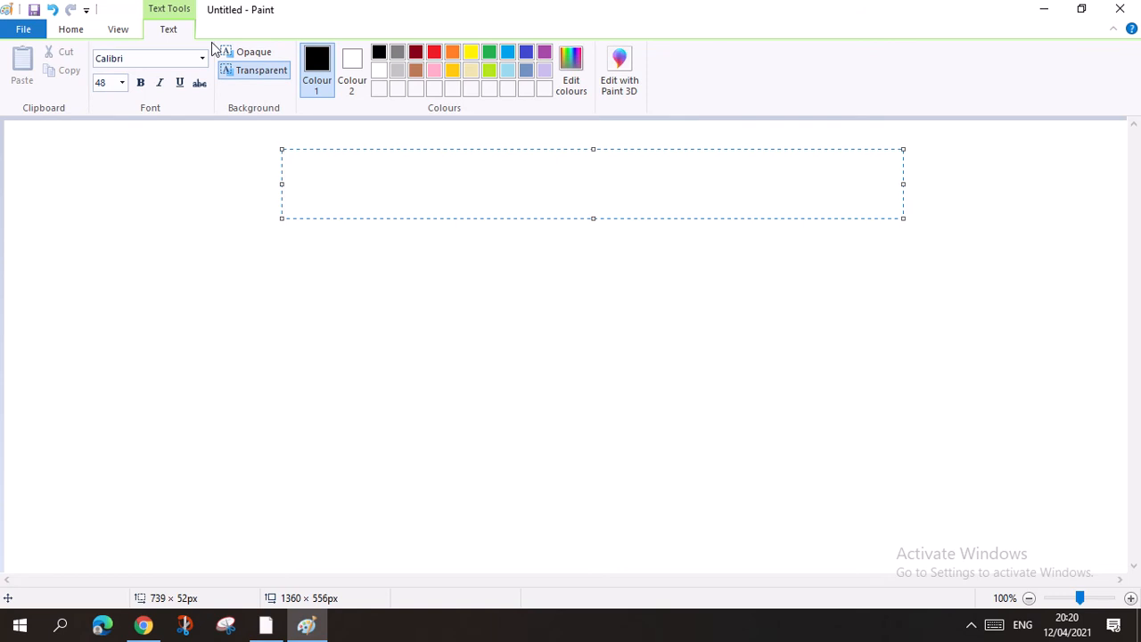
{"action": "type", "text": "hello "}
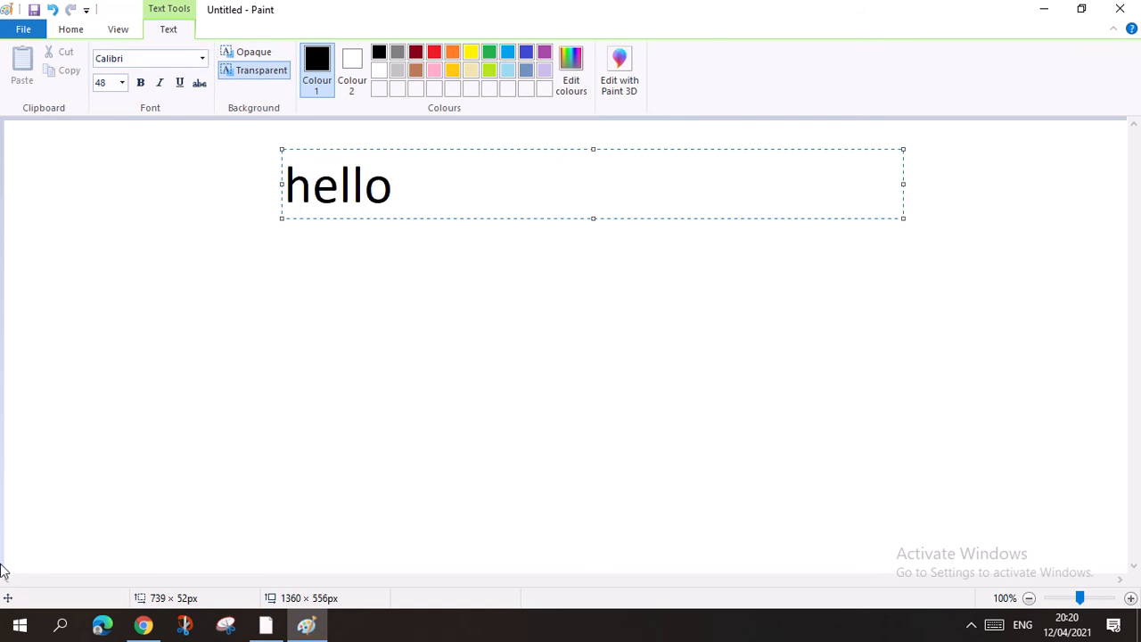
{"action": "type", "text": "my nam"}
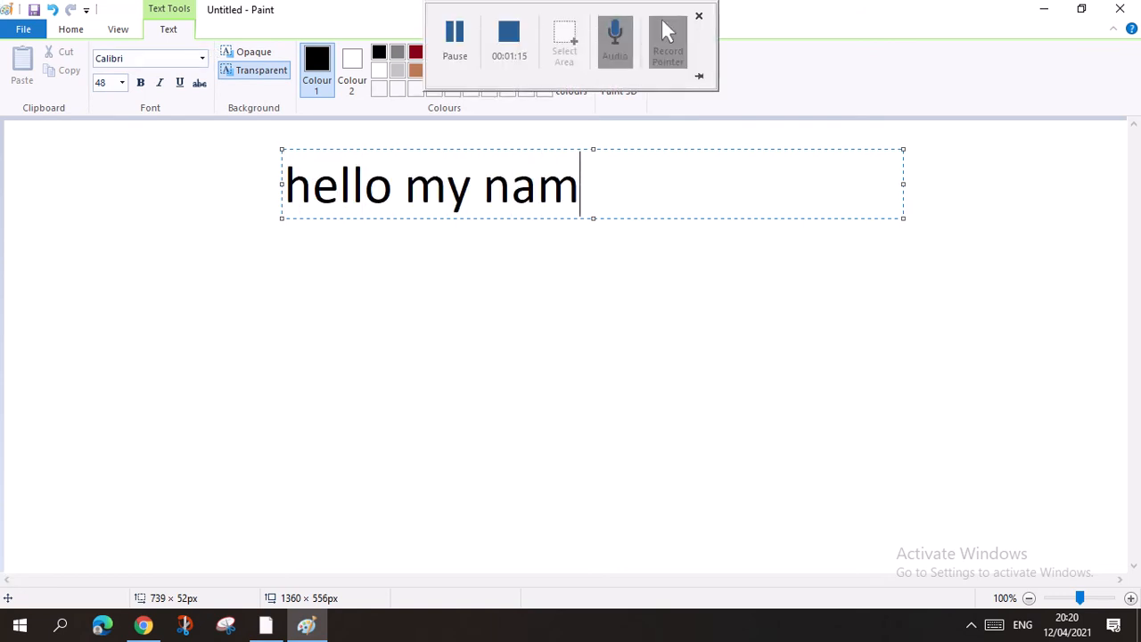
{"action": "type", "text": "e i A"}
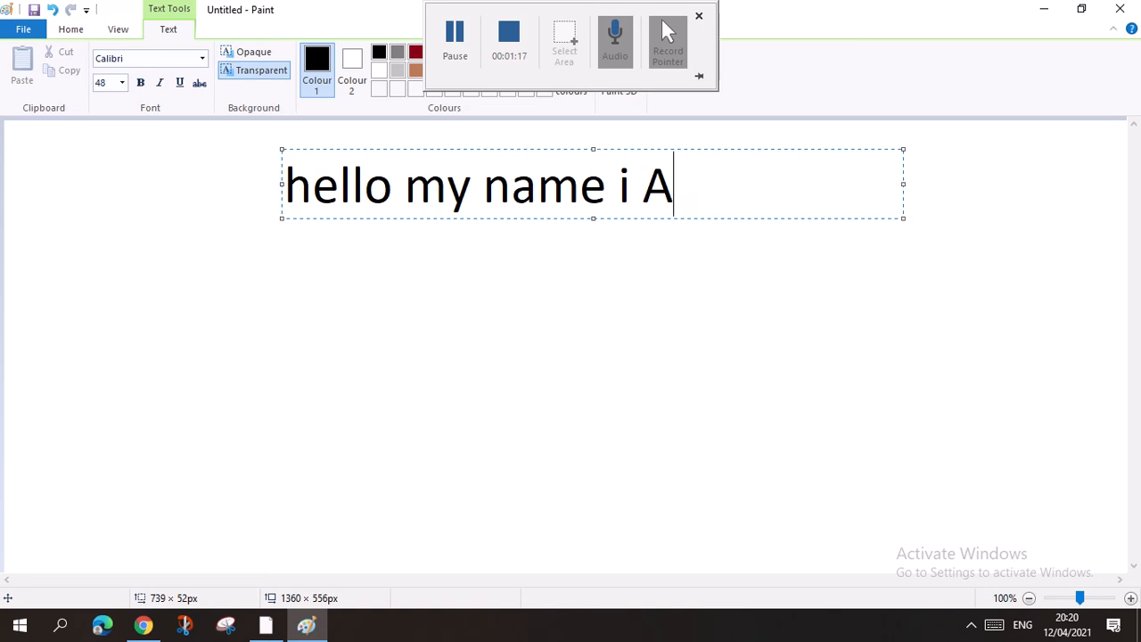
{"action": "type", "text": "bul "}
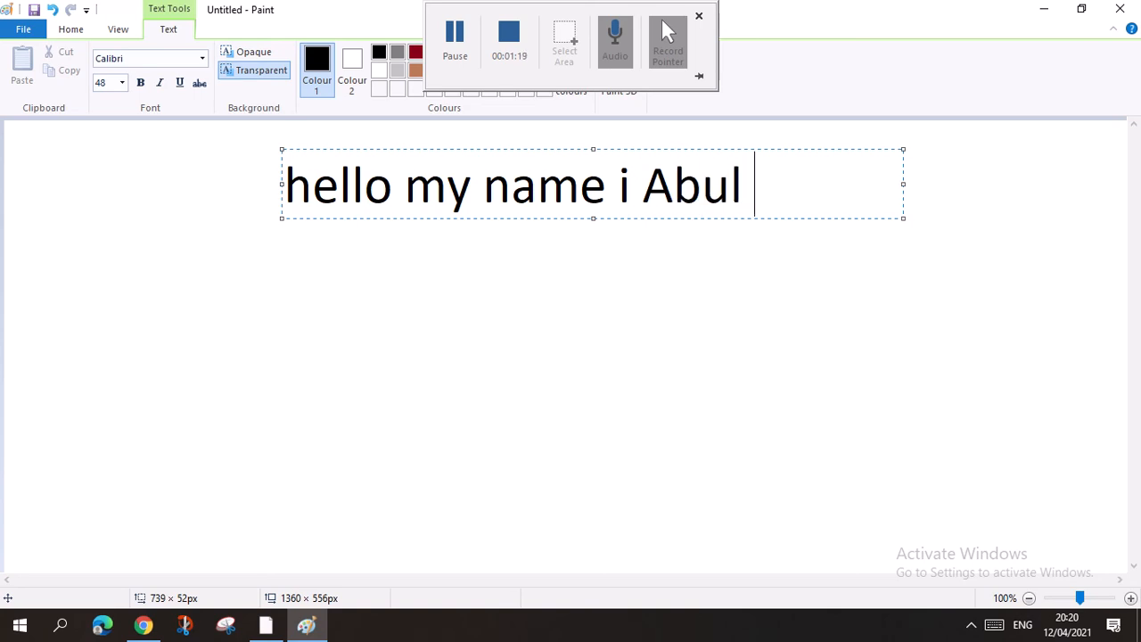
{"action": "type", "text": "raman"}
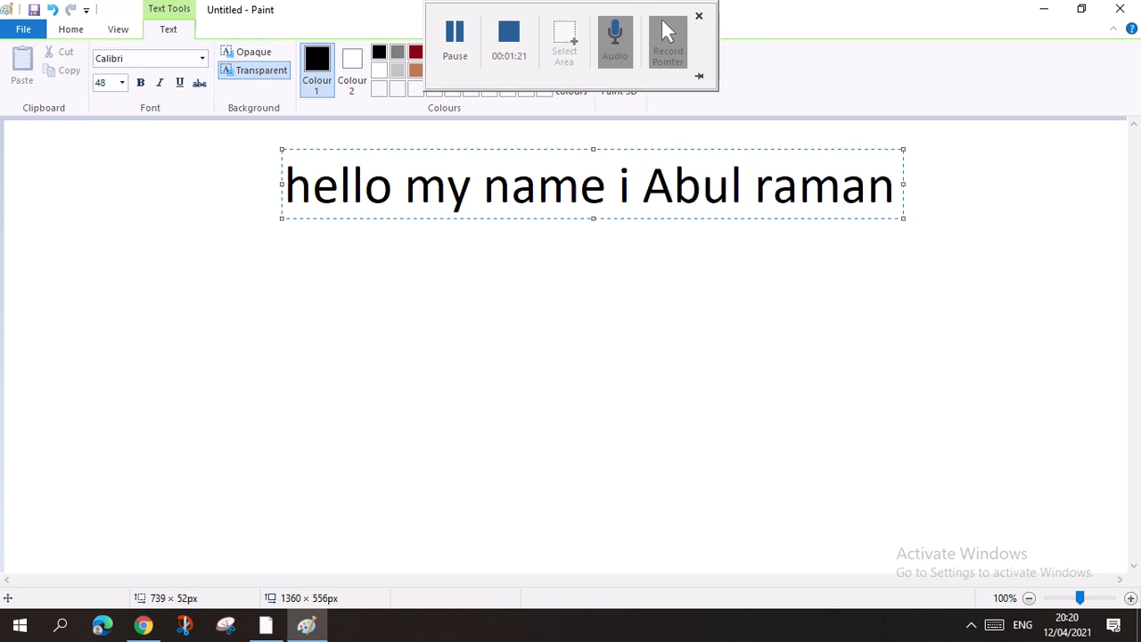
- Insert an "h" after the first letter of the surname and place the text on the canvas
{"action": "left_click", "coordinate": [779, 183]}
{"action": "type", "text": "yh"}
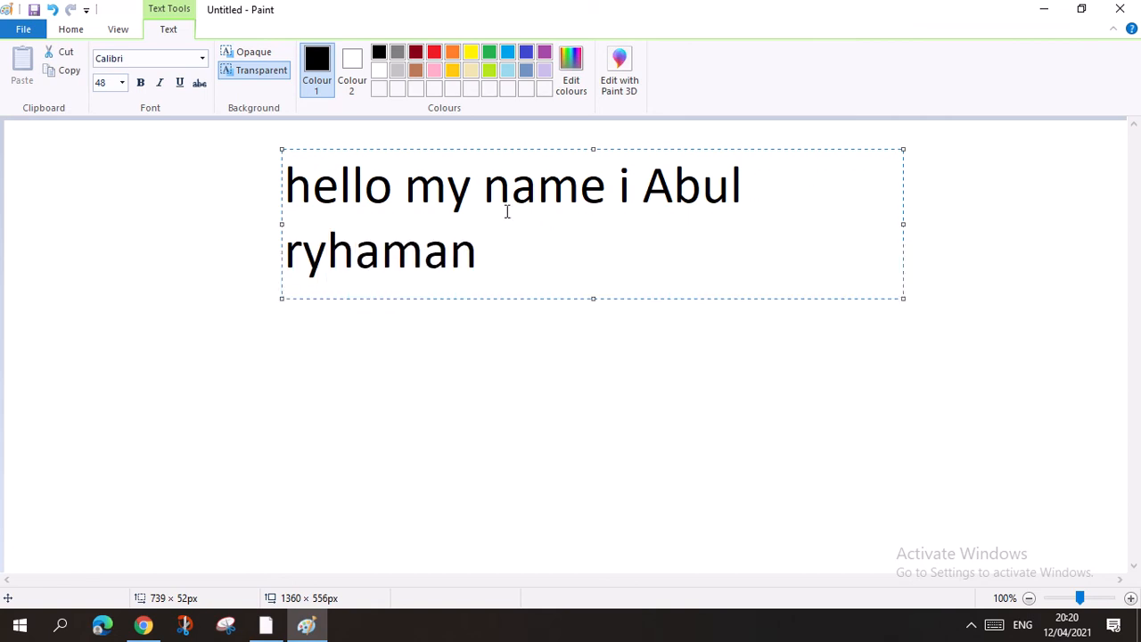
{"action": "key", "text": "BackSpace"}
{"action": "key", "text": "BackSpace"}
{"action": "type", "text": "h"}
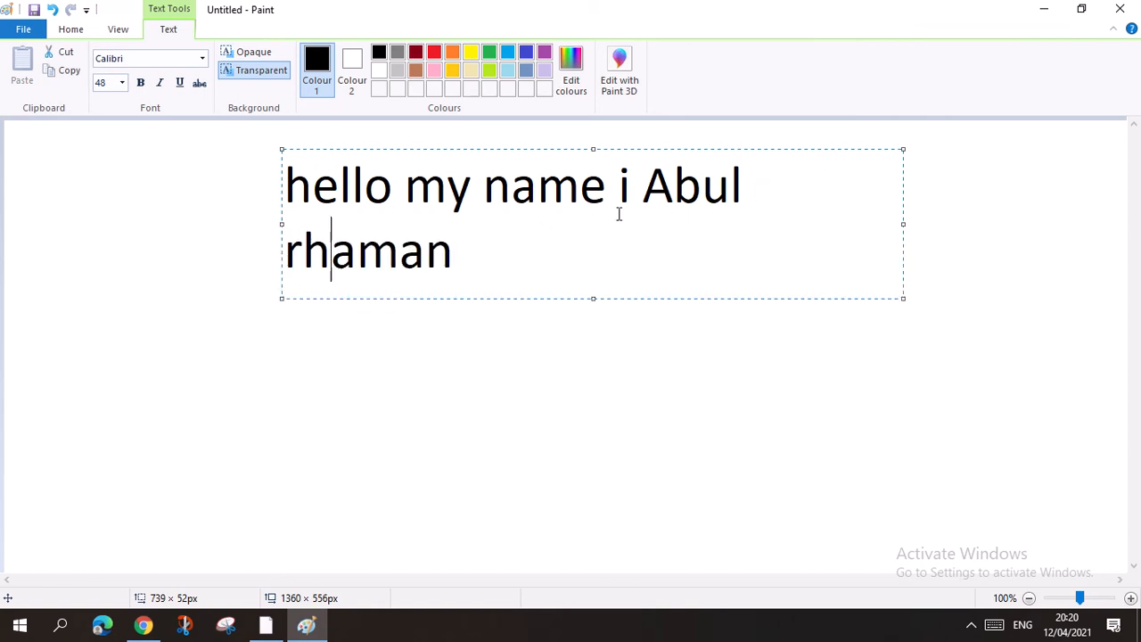
{"action": "left_click", "coordinate": [571, 255]}
{"action": "left_click", "coordinate": [508, 323]}
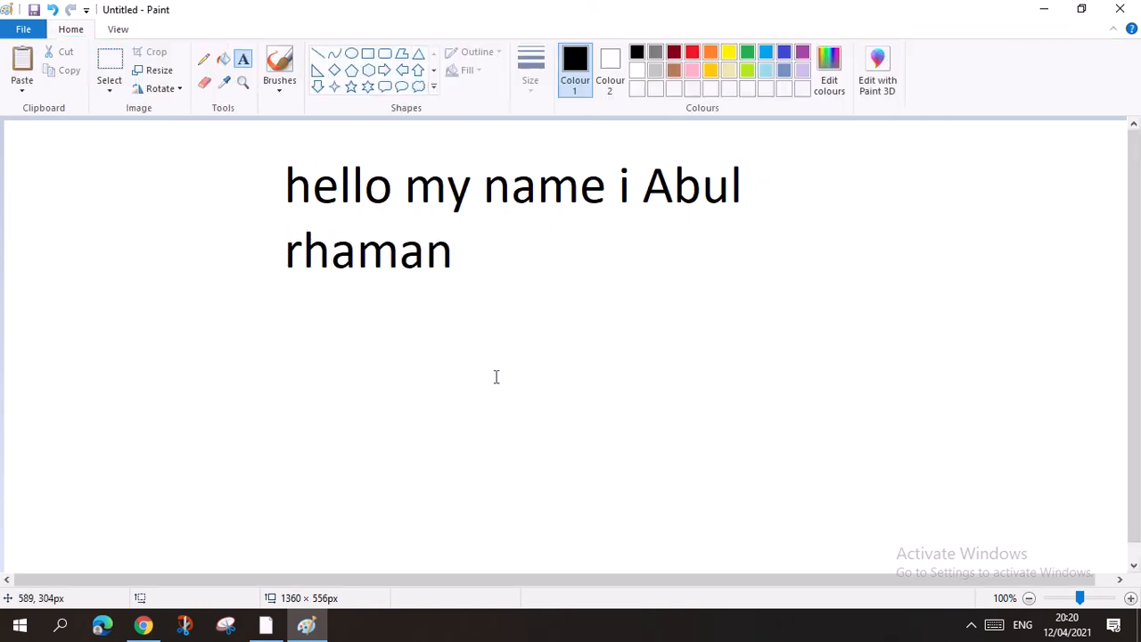
- Try to reopen the placed text for editing with the Text tool at several points on its two lines
{"action": "left_click", "coordinate": [698, 196]}
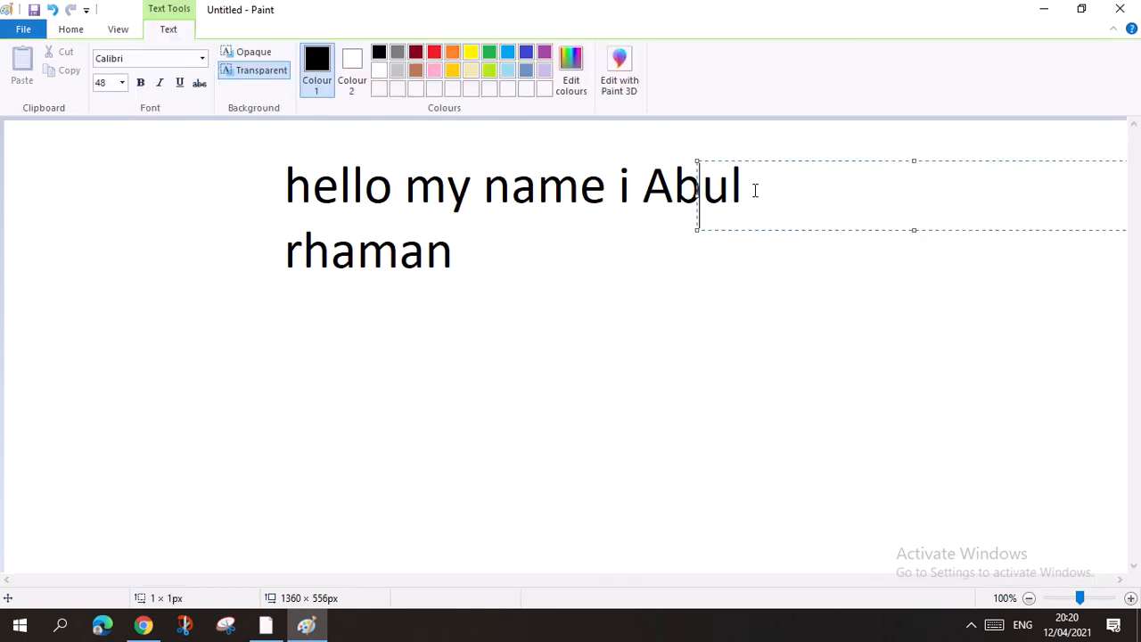
{"action": "left_click", "coordinate": [459, 253]}
{"action": "left_click", "coordinate": [450, 256]}
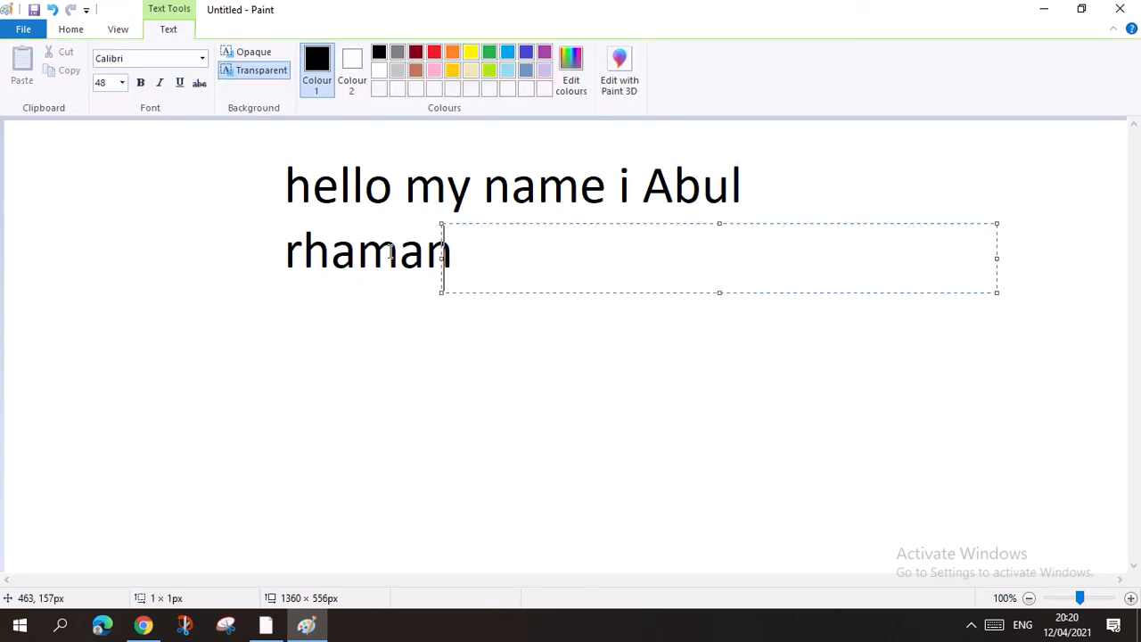
{"action": "left_click", "coordinate": [313, 229]}
{"action": "left_click", "coordinate": [436, 241]}
{"action": "double_click", "coordinate": [452, 256]}
{"action": "key", "text": "BackSpace"}
{"action": "left_click", "coordinate": [489, 185]}
{"action": "left_click", "coordinate": [455, 177]}
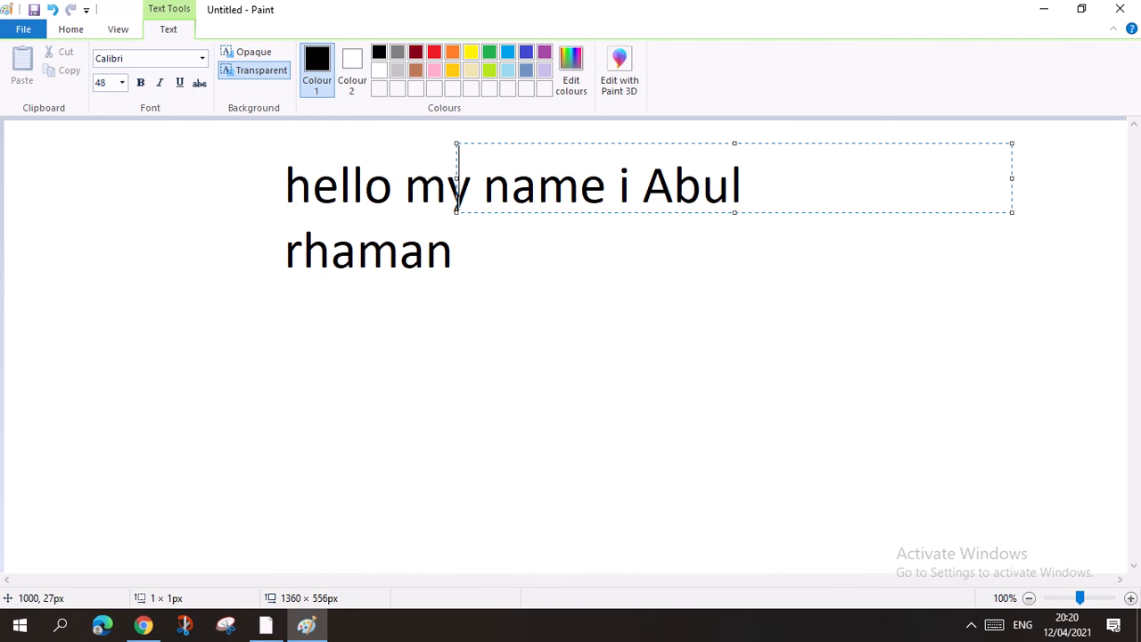
{"action": "left_click", "coordinate": [423, 210]}
{"action": "left_click", "coordinate": [394, 217]}
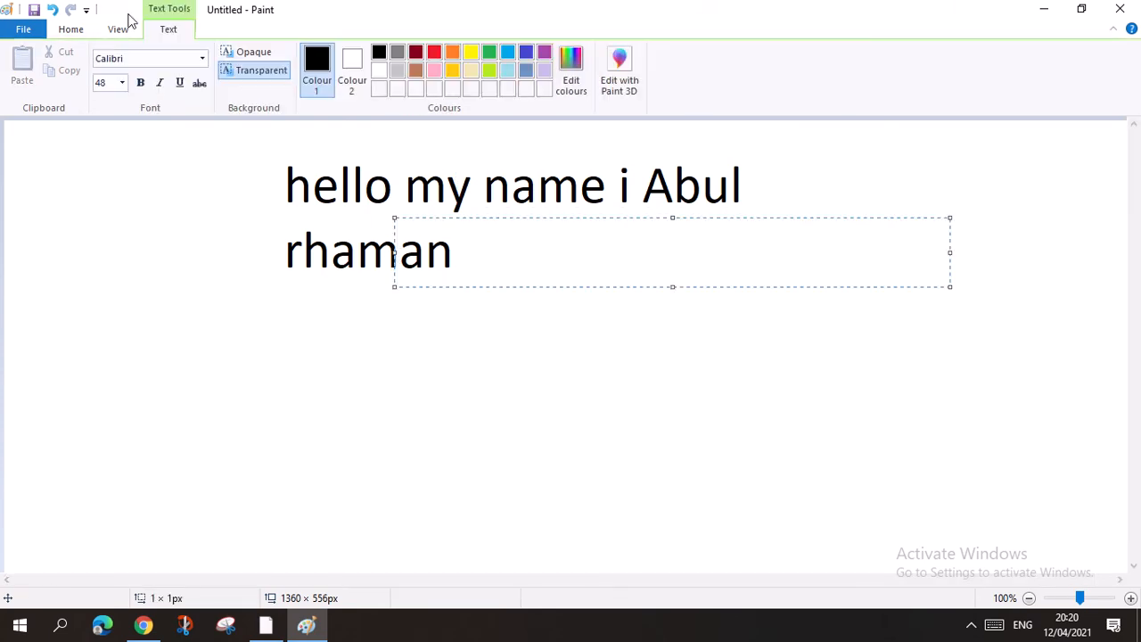
- Discard the empty text box and undo the placed text
{"action": "left_click", "coordinate": [49, 13]}
{"action": "left_click", "coordinate": [178, 369]}
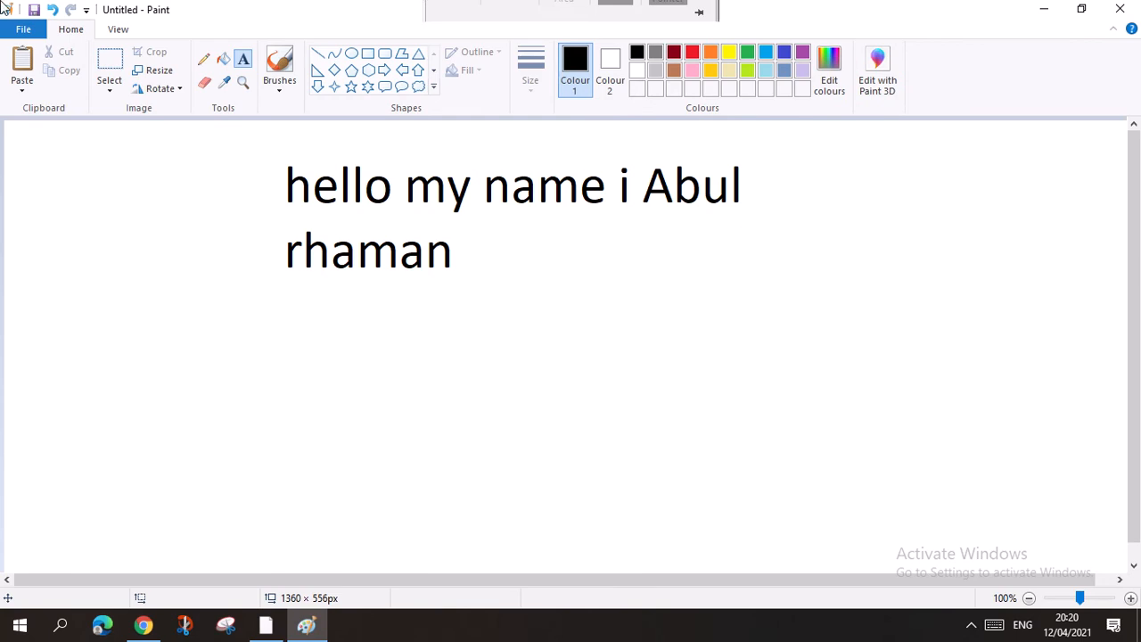
{"action": "left_click", "coordinate": [49, 11]}
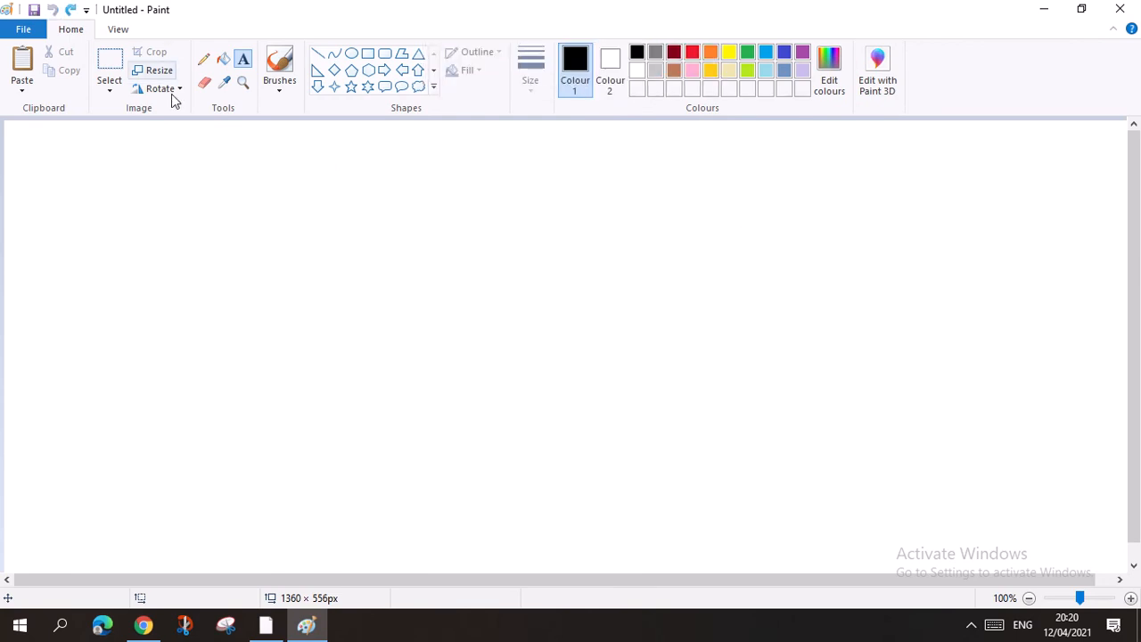
{"action": "scroll", "coordinate": [218, 98], "scroll_direction": "down", "scroll_amount": 1}
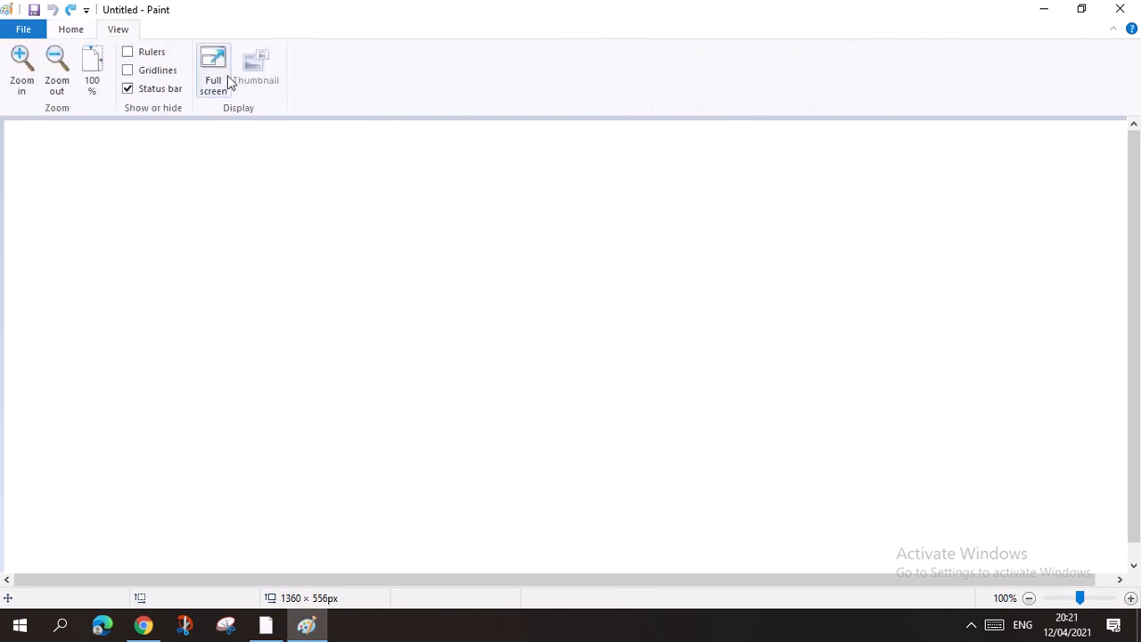
{"action": "scroll", "coordinate": [223, 96], "scroll_direction": "up", "scroll_amount": 1}
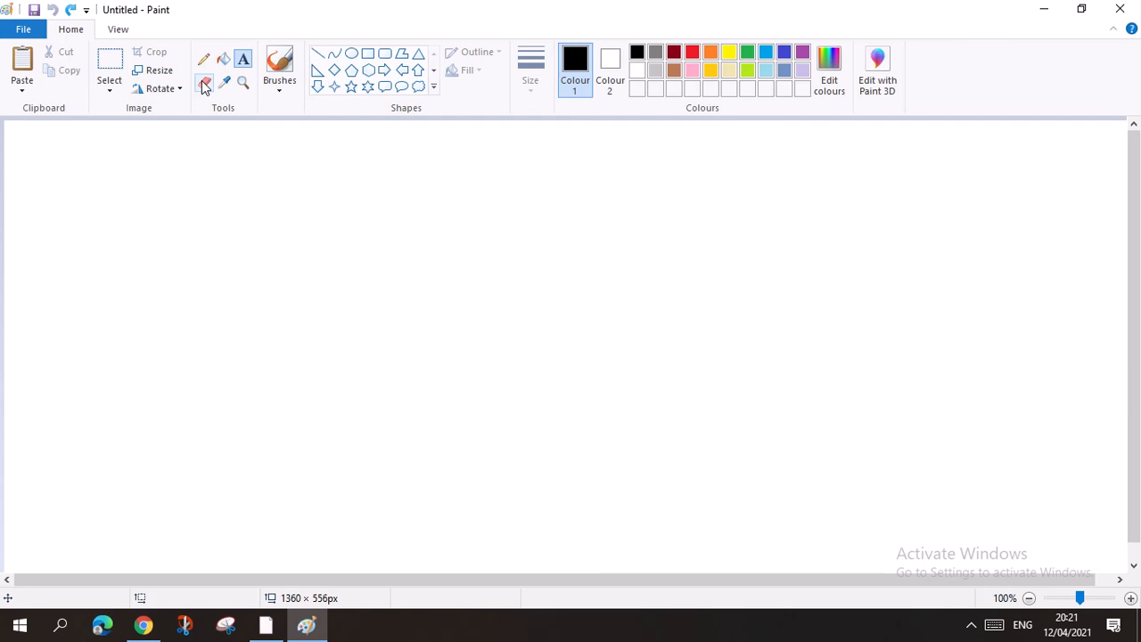
- Draw a large zigzag pencil scribble on the canvas and erase parts of its lines with the Eraser
{"action": "left_click", "coordinate": [203, 59]}
{"action": "mouse_move", "coordinate": [514, 217]}
{"action": "left_mouse_down"}
{"action": "mouse_move", "coordinate": [371, 308]}
{"action": "mouse_move", "coordinate": [435, 376]}
{"action": "mouse_move", "coordinate": [385, 196]}
{"action": "mouse_move", "coordinate": [258, 209]}
{"action": "left_mouse_up"}
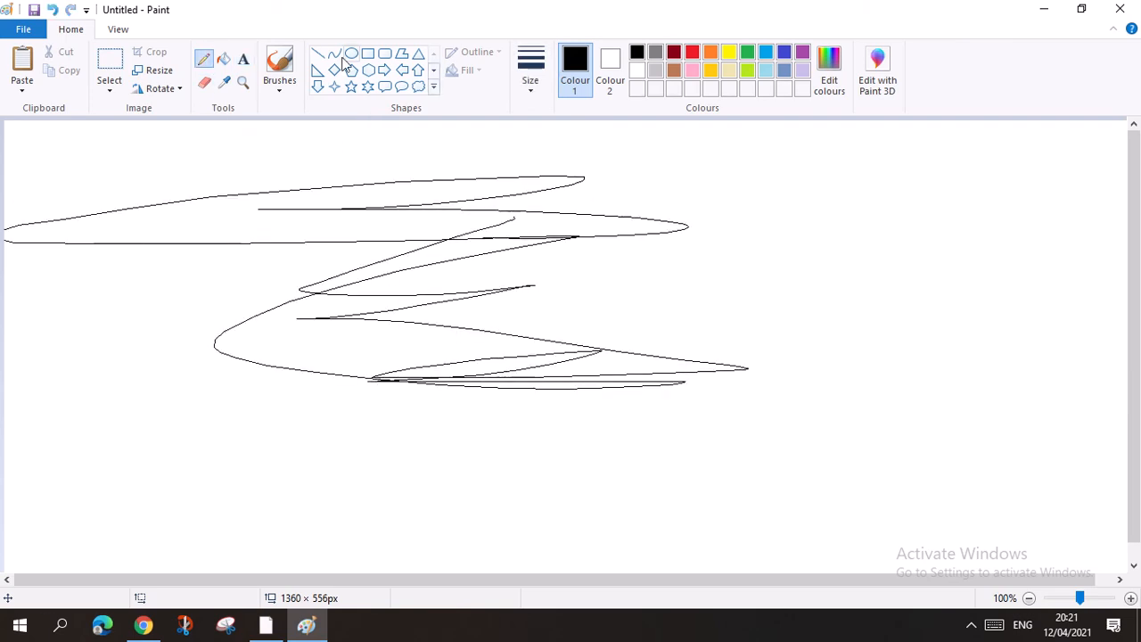
{"action": "left_click", "coordinate": [204, 81]}
{"action": "mouse_move", "coordinate": [404, 215]}
{"action": "left_mouse_down"}
{"action": "mouse_move", "coordinate": [418, 197]}
{"action": "mouse_move", "coordinate": [528, 200]}
{"action": "mouse_move", "coordinate": [5, 234]}
{"action": "mouse_move", "coordinate": [629, 264]}
{"action": "left_mouse_up"}
{"action": "left_click", "coordinate": [473, 328]}
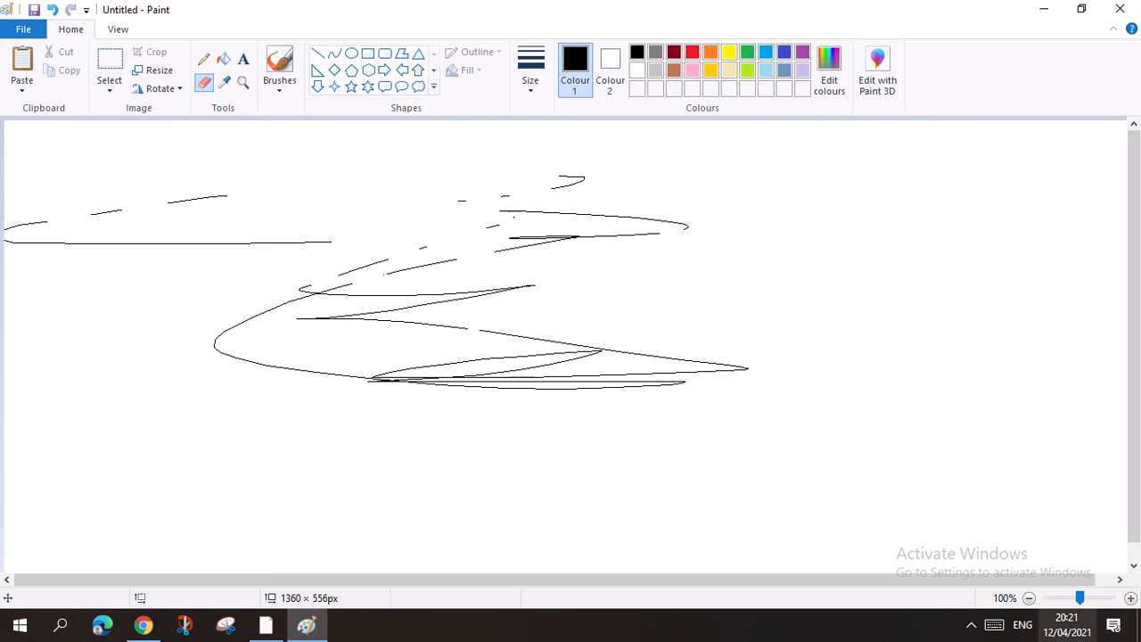
{"action": "left_click_drag", "start_coordinate": [499, 287], "coordinate": [296, 294]}
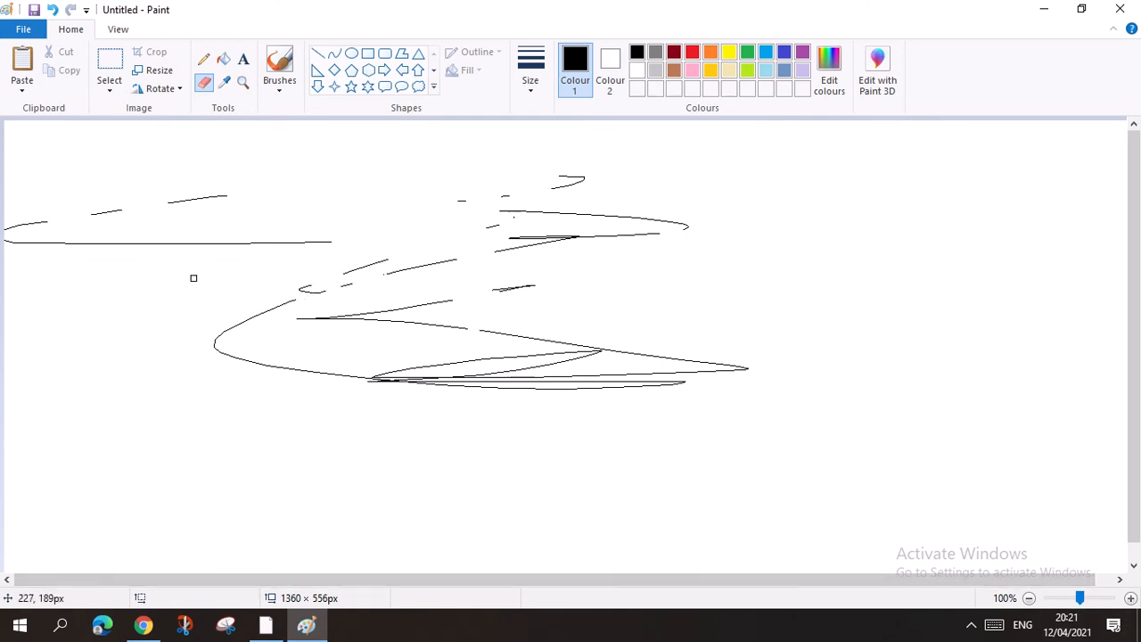
- Undo the eraser strokes and the pencil scribble
{"action": "left_click", "coordinate": [56, 9]}
{"action": "left_click", "coordinate": [55, 10]}
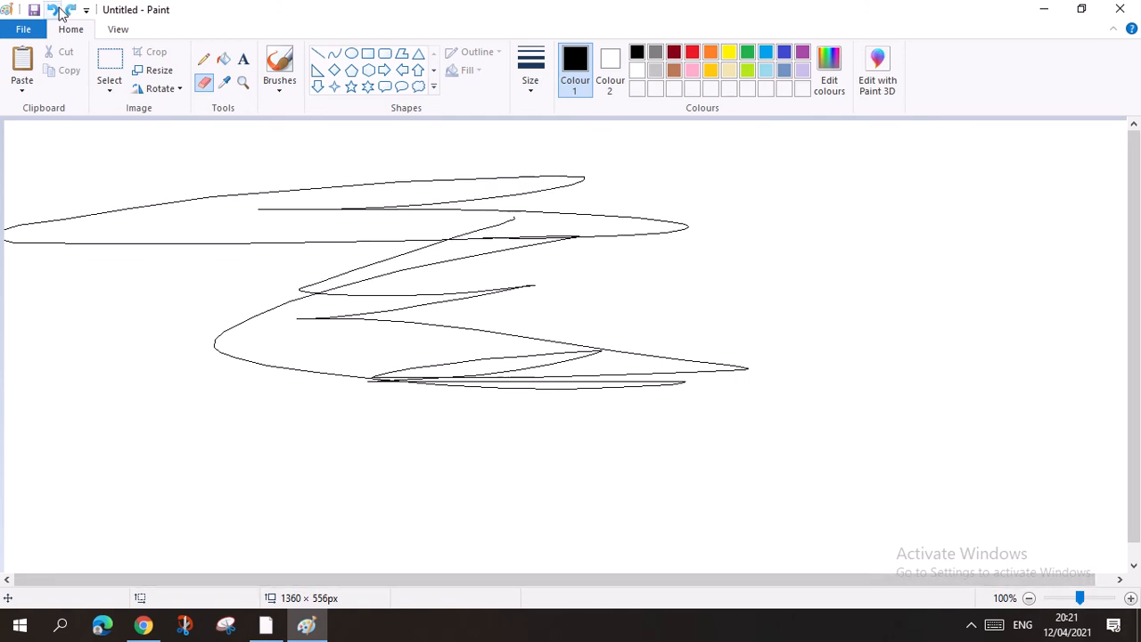
{"action": "left_click", "coordinate": [55, 10]}
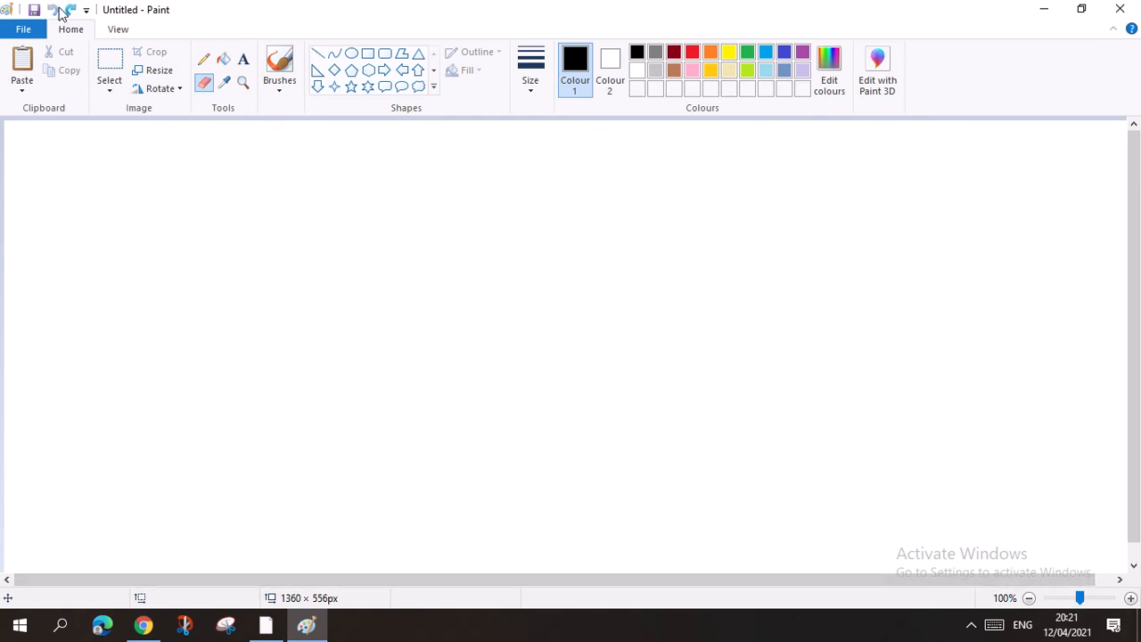
- Select the Colour picker briefly, and magnify the canvas to 600% with the Magnifier
{"action": "left_click", "coordinate": [224, 82]}
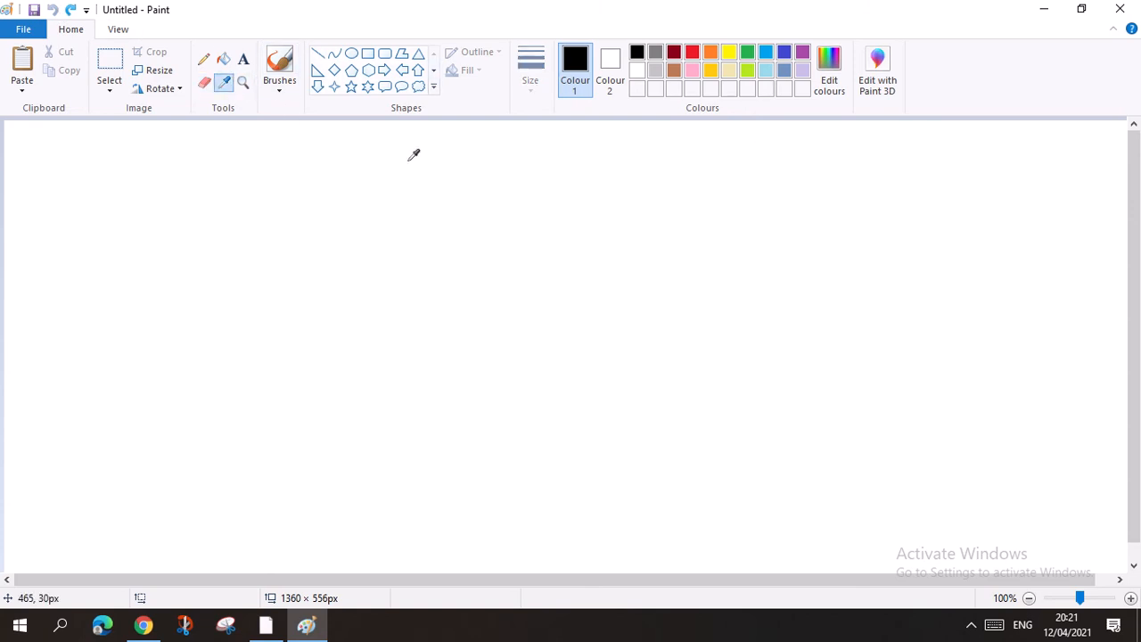
{"action": "left_click", "coordinate": [242, 82]}
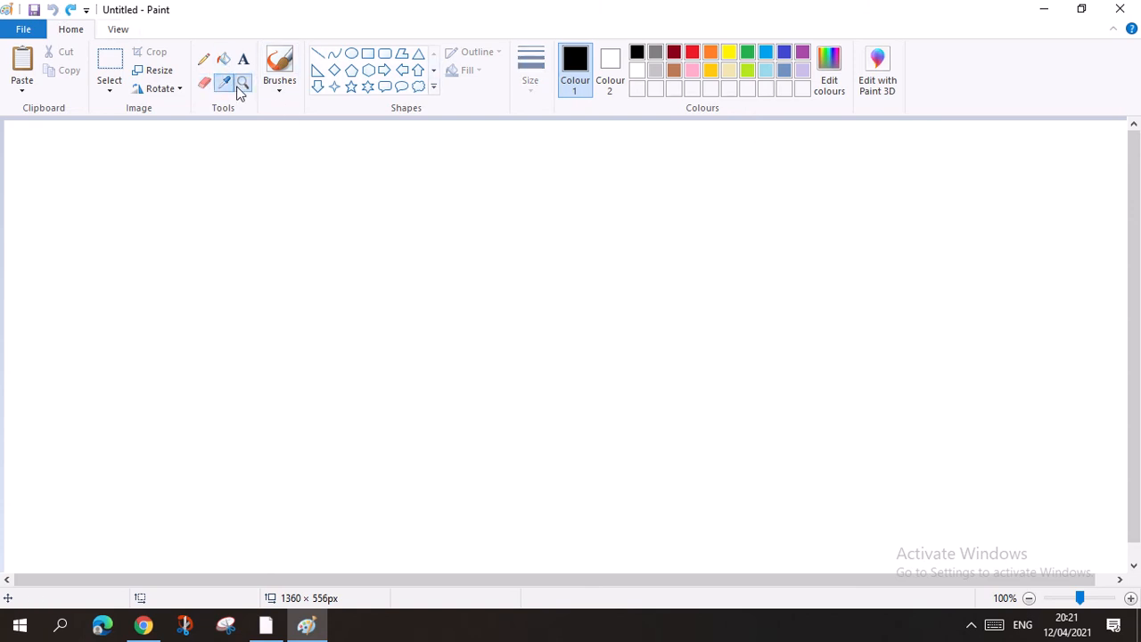
{"action": "left_click", "coordinate": [282, 170]}
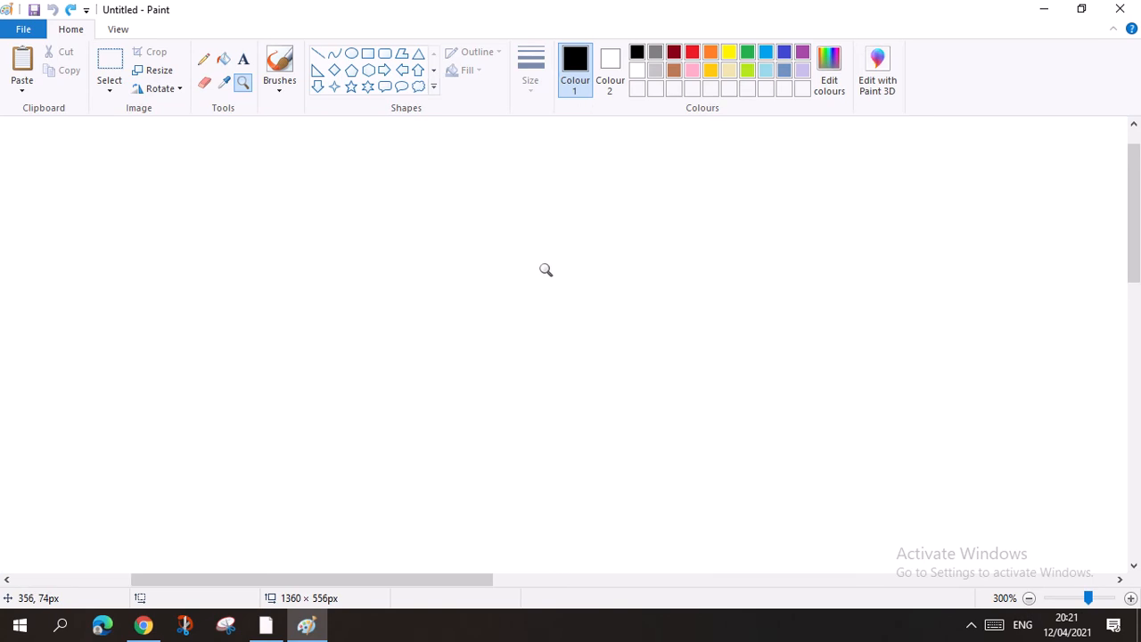
{"action": "left_click", "coordinate": [630, 320]}
{"action": "left_click", "coordinate": [629, 321]}
{"action": "left_click", "coordinate": [629, 321]}
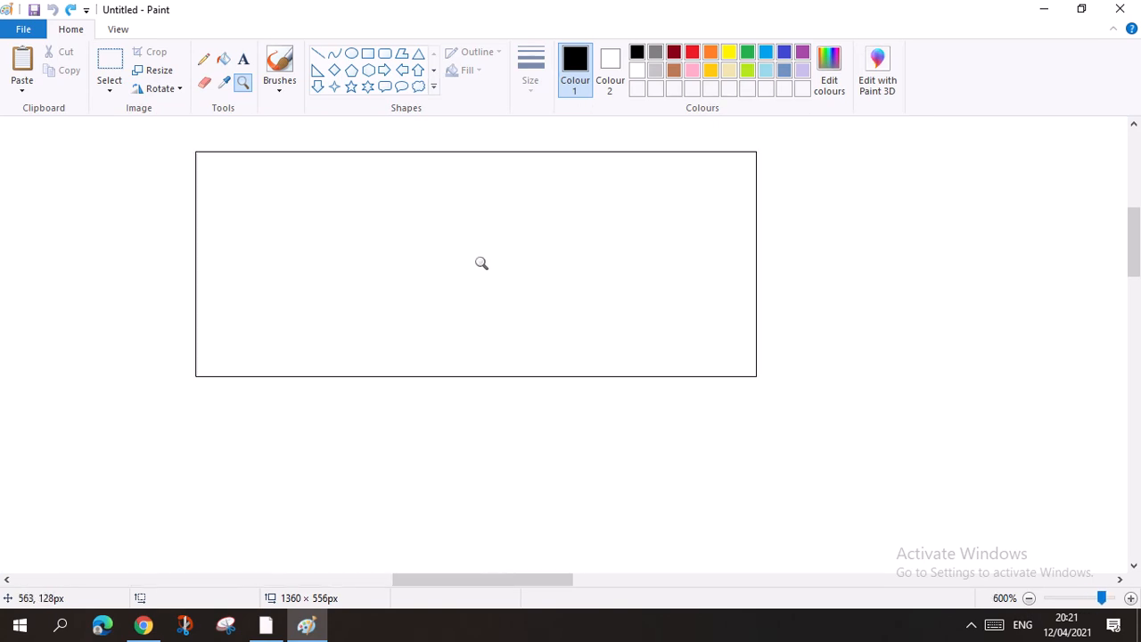
- Zoom the canvas out to 50% and back to 100% with the Magnifier, and switch to the Pencil
{"action": "scroll", "coordinate": [479, 262], "scroll_direction": "down", "scroll_amount": 3}
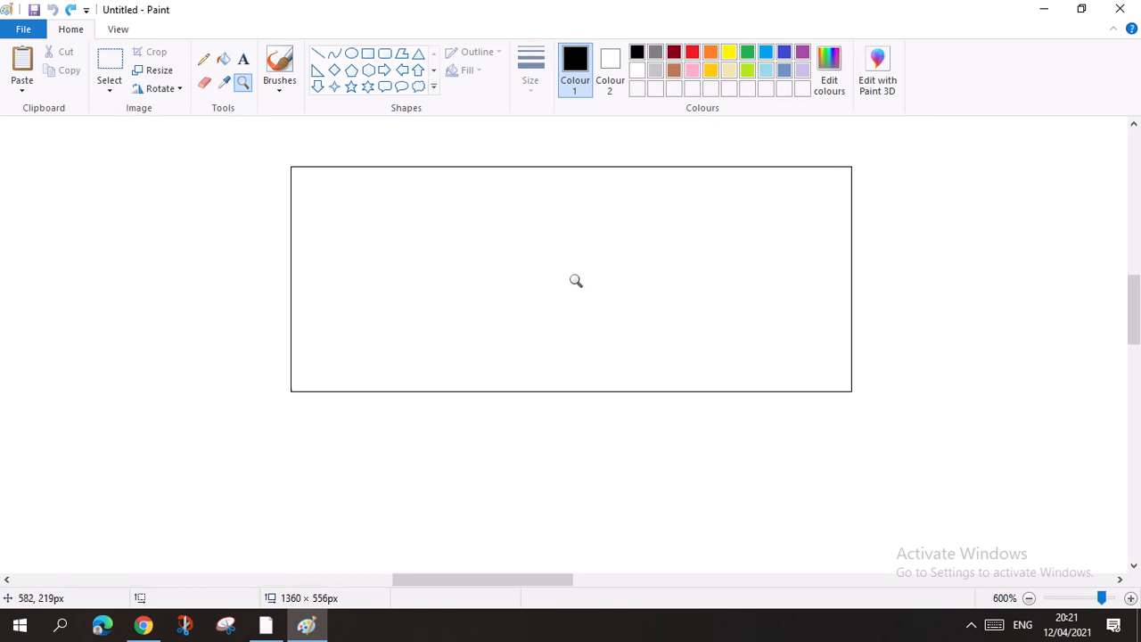
{"action": "scroll", "coordinate": [576, 280], "scroll_direction": "down", "scroll_amount": 6}
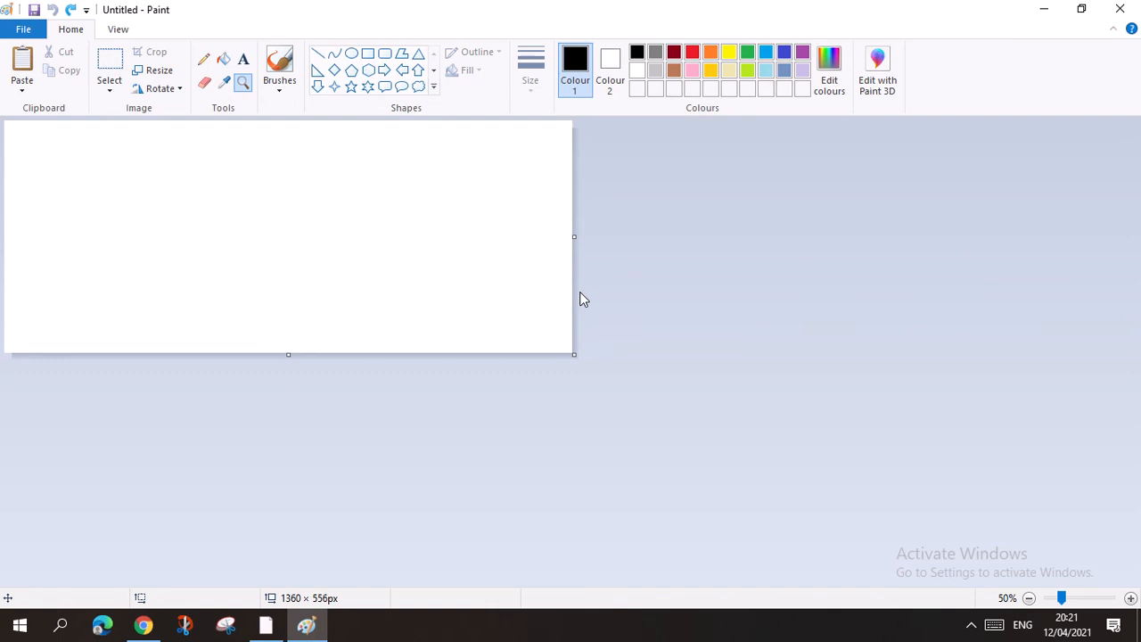
{"action": "left_click", "coordinate": [489, 242]}
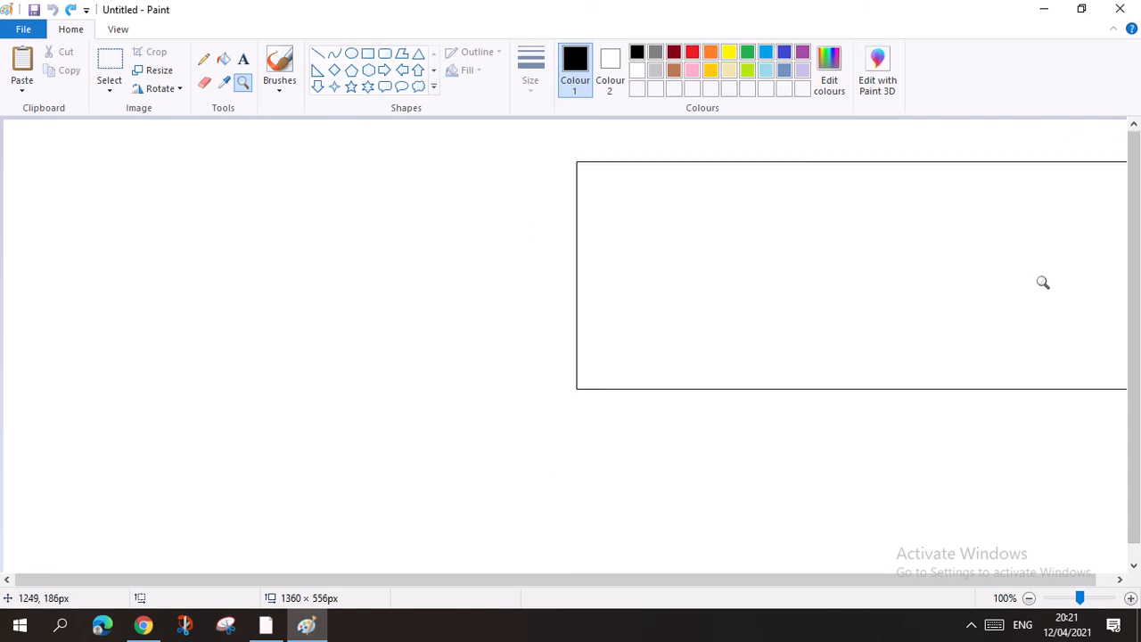
{"action": "left_click", "coordinate": [204, 59]}
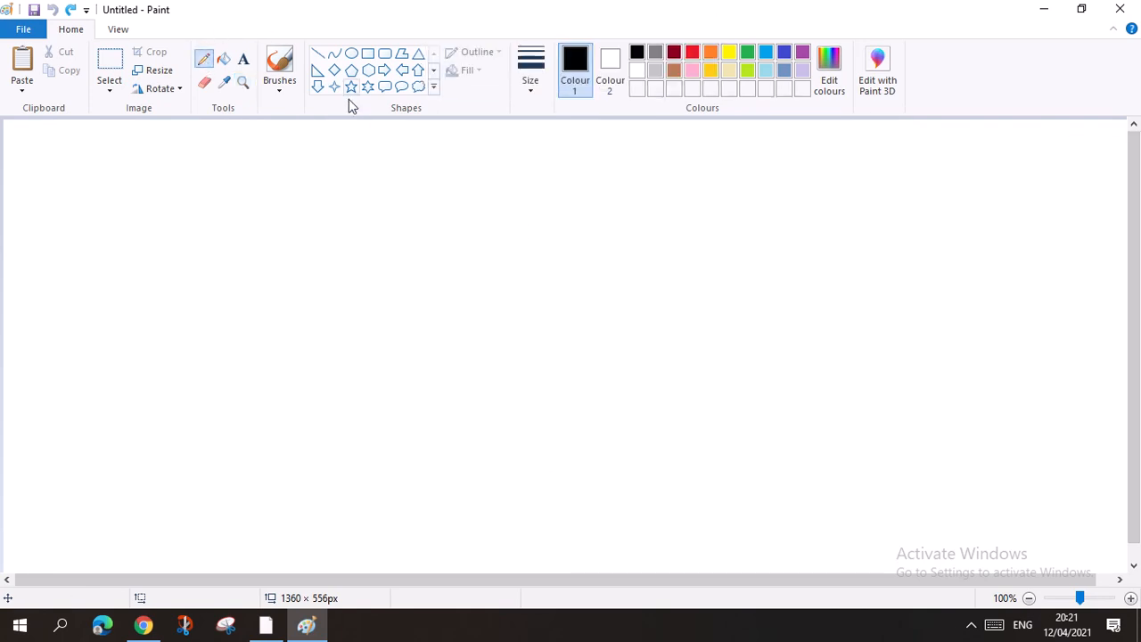
- Draw a large freehand scribble across the middle of the canvas with the standard Brush and undo it
{"action": "left_click", "coordinate": [283, 89]}
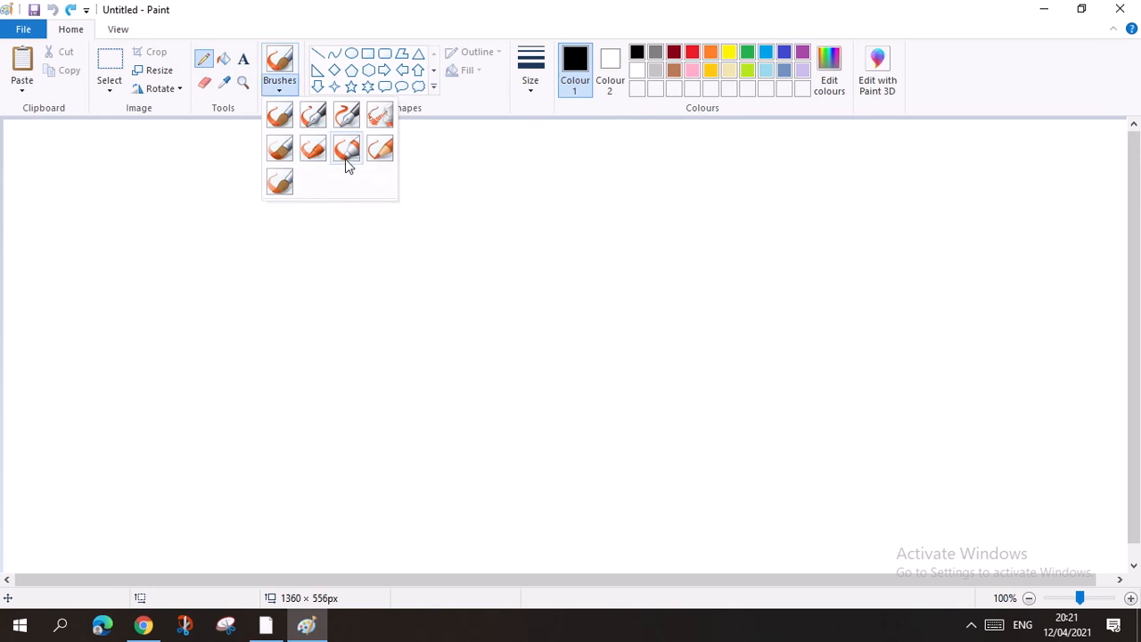
{"action": "left_click", "coordinate": [279, 114]}
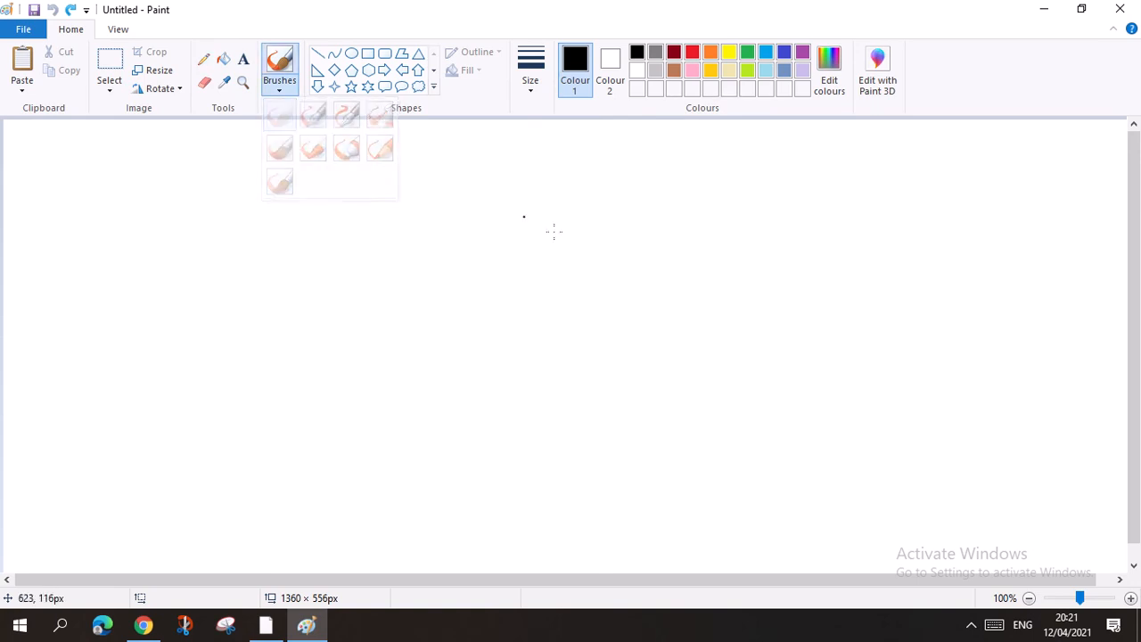
{"action": "mouse_move", "coordinate": [553, 223]}
{"action": "left_mouse_down"}
{"action": "mouse_move", "coordinate": [508, 252]}
{"action": "mouse_move", "coordinate": [588, 264]}
{"action": "mouse_move", "coordinate": [522, 293]}
{"action": "mouse_move", "coordinate": [537, 298]}
{"action": "mouse_move", "coordinate": [497, 288]}
{"action": "mouse_move", "coordinate": [492, 335]}
{"action": "mouse_move", "coordinate": [739, 258]}
{"action": "mouse_move", "coordinate": [629, 361]}
{"action": "mouse_move", "coordinate": [686, 228]}
{"action": "mouse_move", "coordinate": [382, 298]}
{"action": "mouse_move", "coordinate": [657, 322]}
{"action": "mouse_move", "coordinate": [462, 304]}
{"action": "mouse_move", "coordinate": [657, 202]}
{"action": "left_mouse_up"}
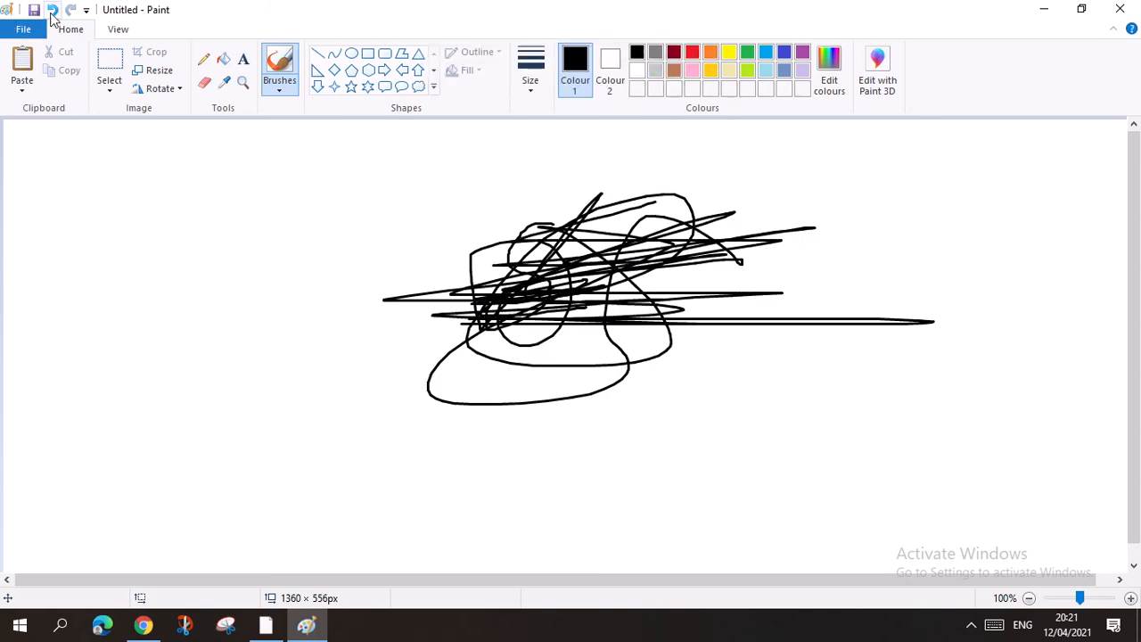
{"action": "left_click", "coordinate": [52, 10]}
{"action": "left_click", "coordinate": [52, 10]}
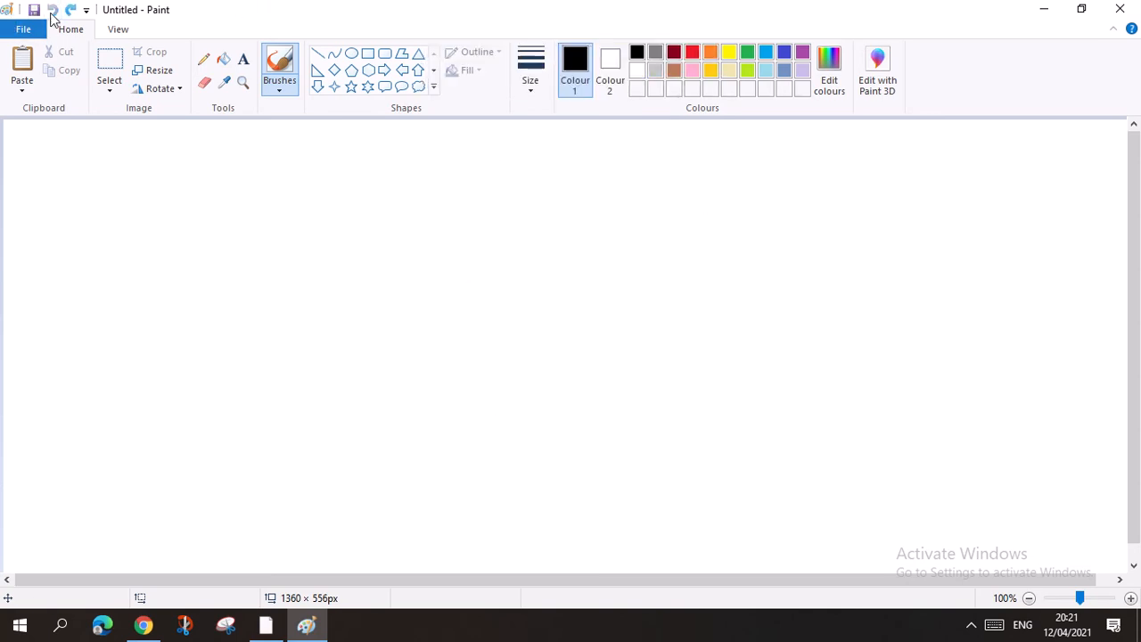
- Draw a winding stroke across the canvas with the first calligraphy brush and undo it
{"action": "left_click", "coordinate": [280, 89]}
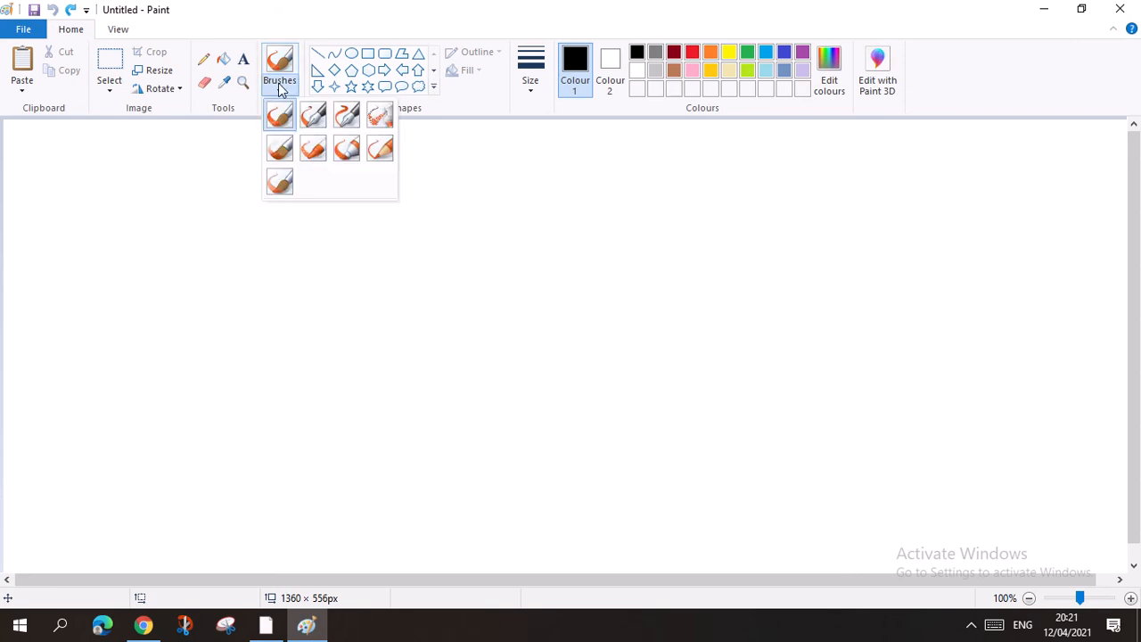
{"action": "left_click", "coordinate": [312, 114]}
{"action": "mouse_move", "coordinate": [426, 207]}
{"action": "left_mouse_down"}
{"action": "mouse_move", "coordinate": [415, 377]}
{"action": "mouse_move", "coordinate": [613, 363]}
{"action": "mouse_move", "coordinate": [798, 298]}
{"action": "mouse_move", "coordinate": [838, 235]}
{"action": "mouse_move", "coordinate": [840, 281]}
{"action": "mouse_move", "coordinate": [857, 237]}
{"action": "left_mouse_up"}
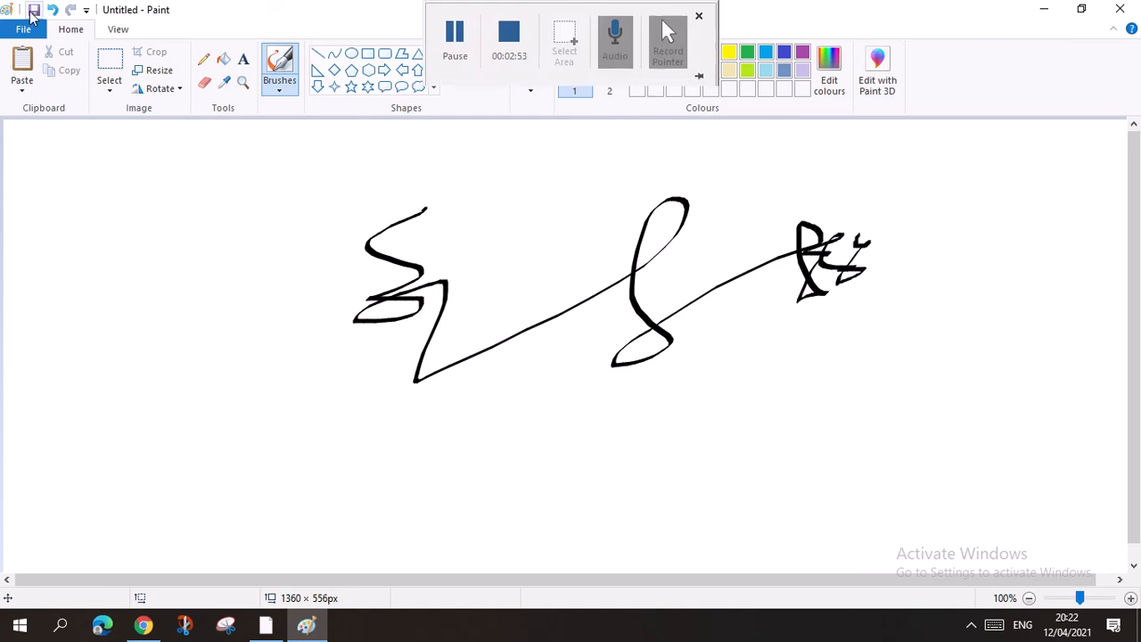
{"action": "left_click", "coordinate": [54, 11]}
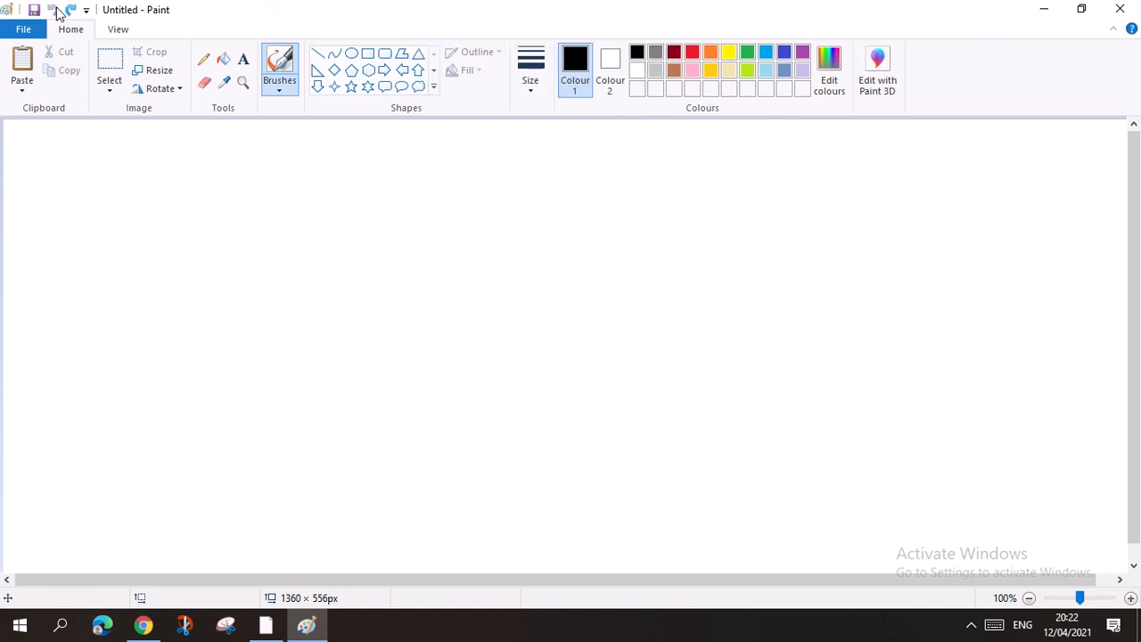
{"action": "left_click", "coordinate": [280, 89]}
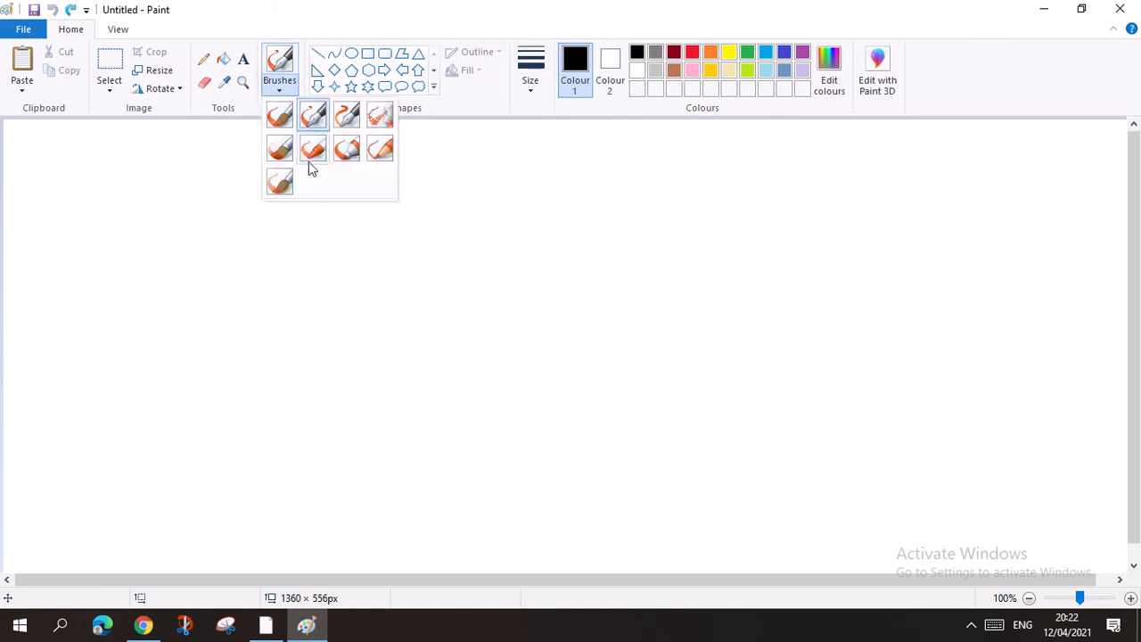
{"action": "left_click", "coordinate": [519, 155]}
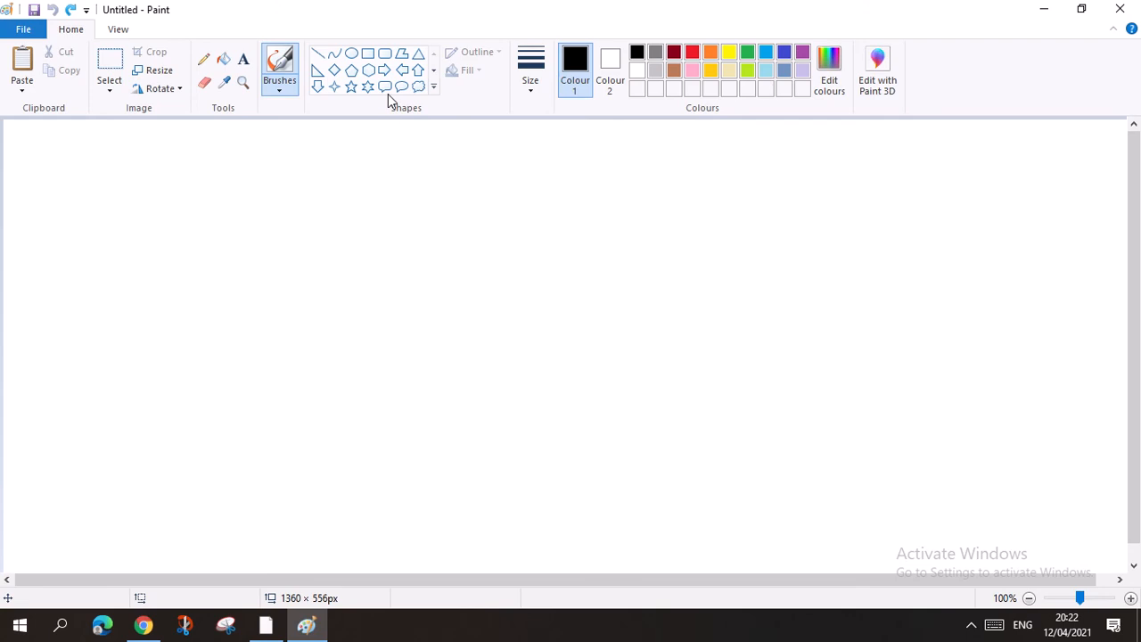
- Draw an S-shaped curve with the Curve tool, with a frame about 682 × 285 px, and move it up and right
{"action": "left_click", "coordinate": [334, 54]}
{"action": "left_click_drag", "start_coordinate": [335, 225], "coordinate": [685, 349]}
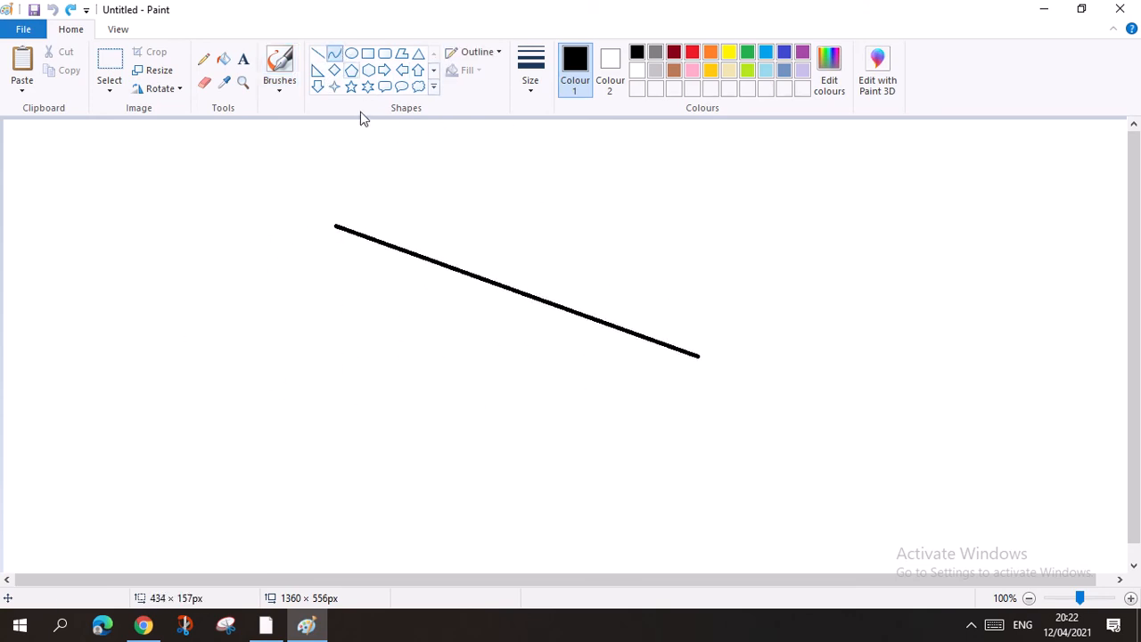
{"action": "left_click_drag", "start_coordinate": [454, 184], "coordinate": [357, 361]}
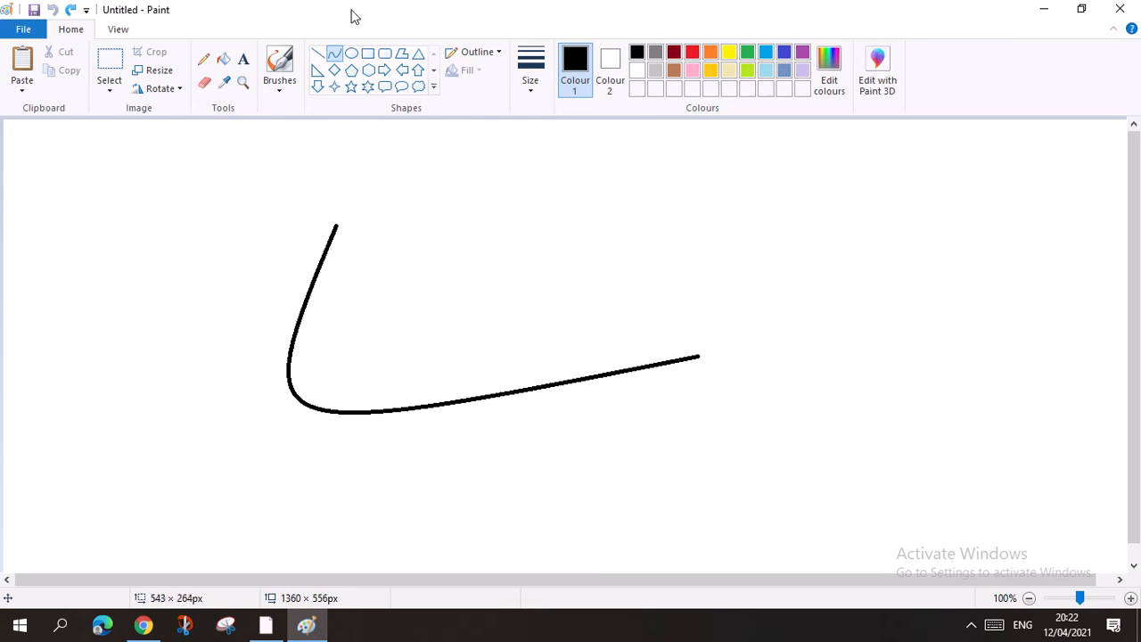
{"action": "left_click_drag", "start_coordinate": [573, 204], "coordinate": [807, 209]}
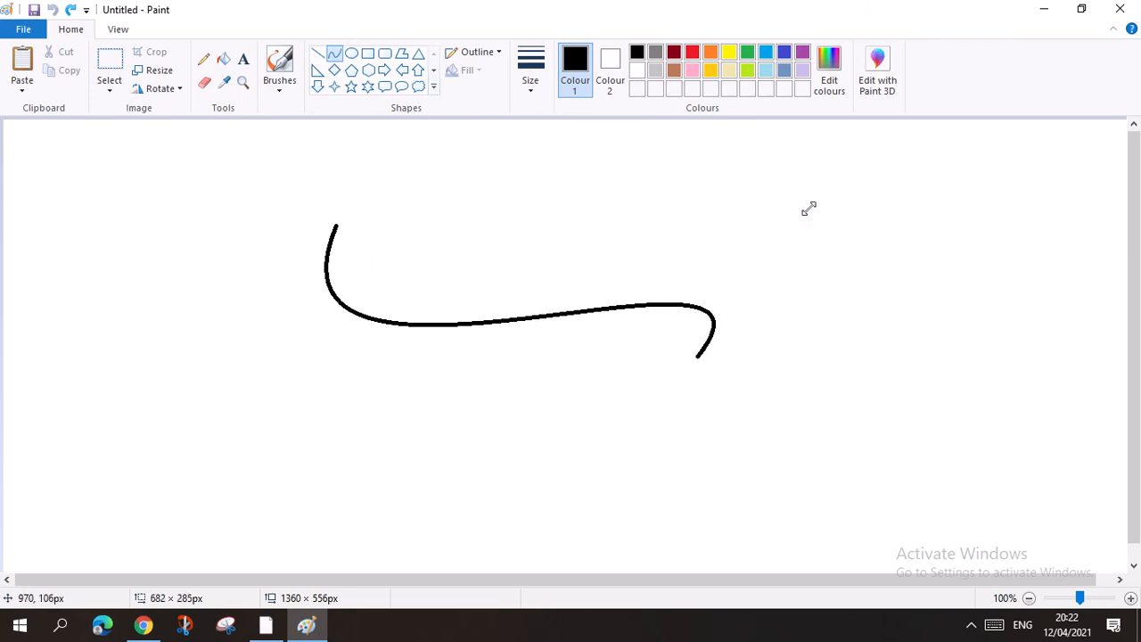
{"action": "left_click_drag", "start_coordinate": [440, 311], "coordinate": [529, 285]}
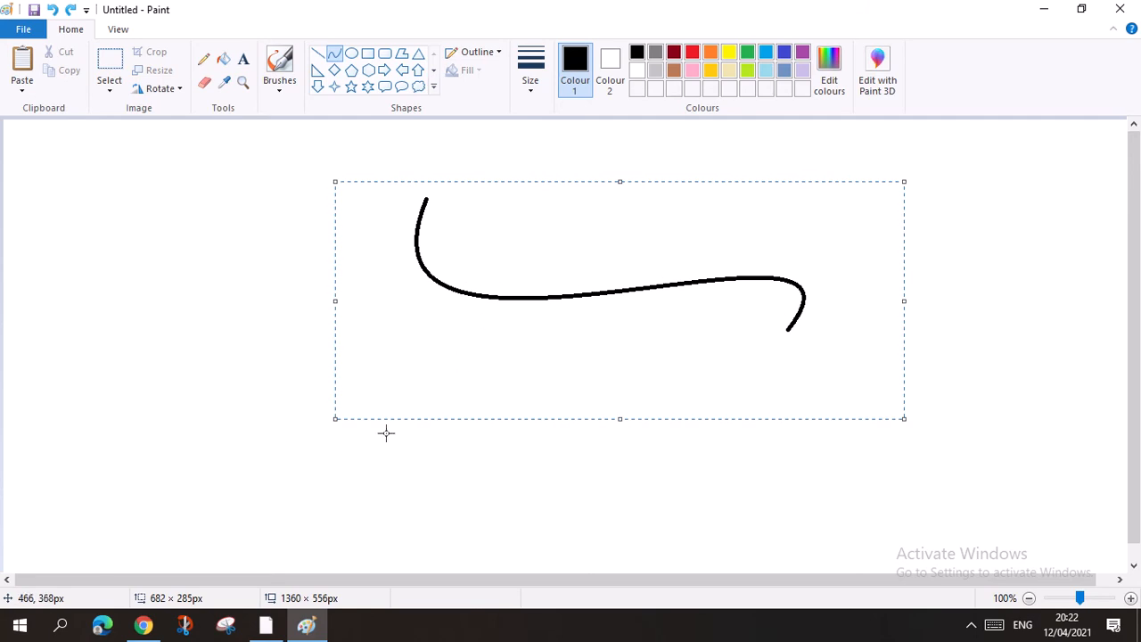
- Draw a closed teardrop loop with the Curve tool below and left of the S-shaped curve
{"action": "left_click", "coordinate": [350, 456]}
{"action": "mouse_move", "coordinate": [351, 456]}
{"action": "left_mouse_down"}
{"action": "mouse_move", "coordinate": [336, 293]}
{"action": "mouse_move", "coordinate": [153, 276]}
{"action": "mouse_move", "coordinate": [227, 279]}
{"action": "left_mouse_up"}
{"action": "left_click_drag", "start_coordinate": [295, 379], "coordinate": [158, 497]}
- Draw a second S-shaped curve beneath the first, with a frame about 436 × 319 px, and shift it slightly up and right
{"action": "left_click_drag", "start_coordinate": [440, 368], "coordinate": [564, 449]}
{"action": "left_click_drag", "start_coordinate": [494, 418], "coordinate": [341, 522]}
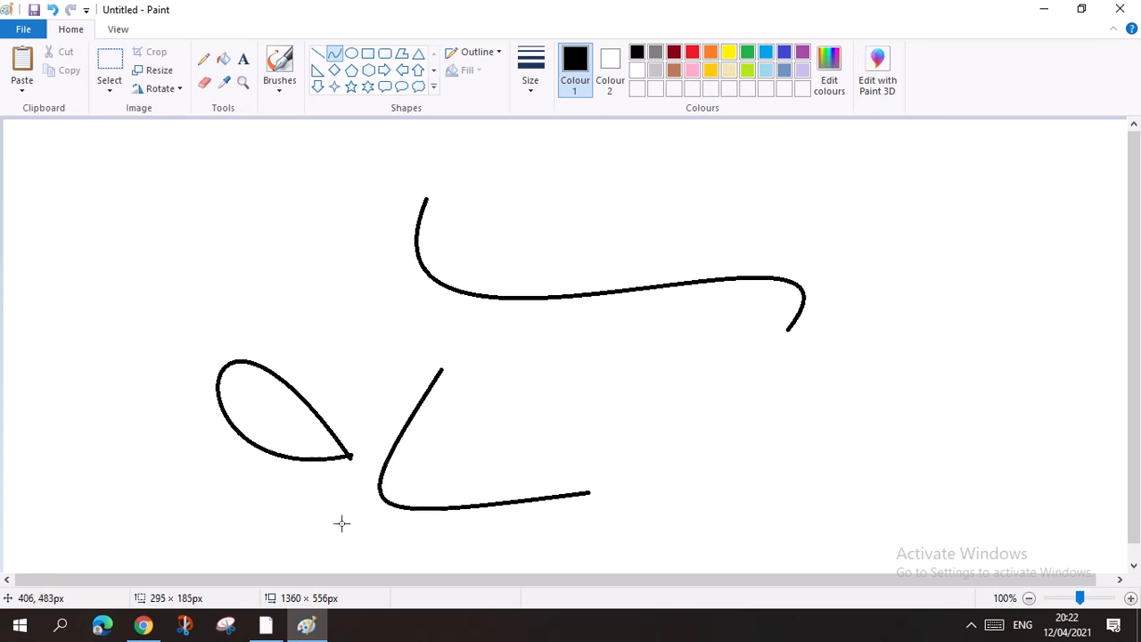
{"action": "left_click_drag", "start_coordinate": [483, 505], "coordinate": [342, 414]}
{"action": "left_click_drag", "start_coordinate": [439, 420], "coordinate": [484, 401]}
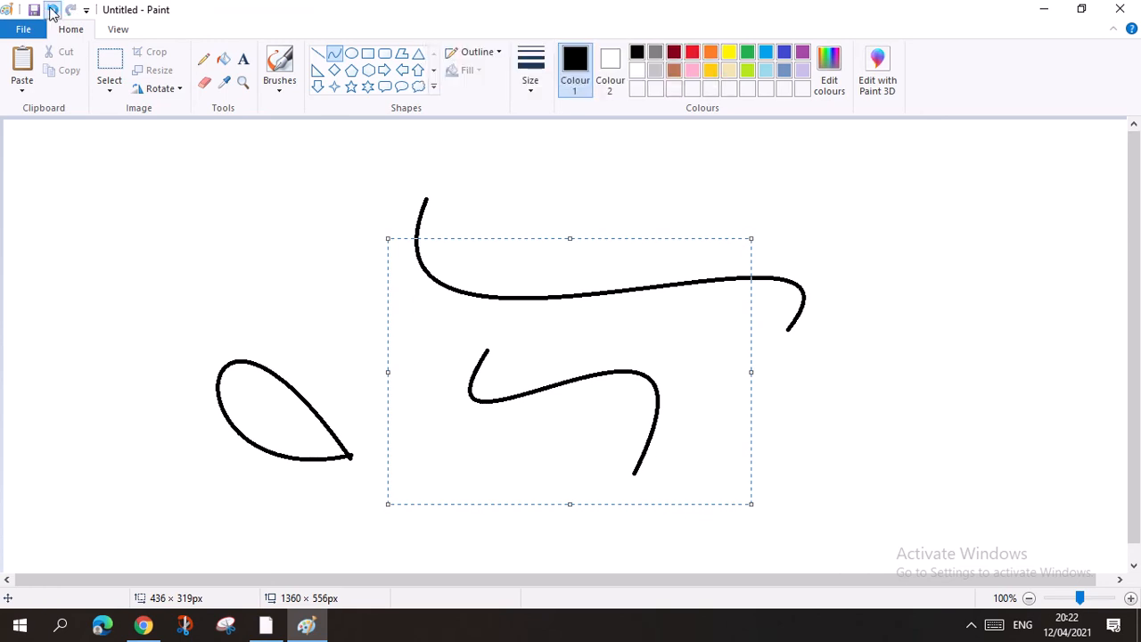
- Undo all three curves to clear the canvas
{"action": "left_click", "coordinate": [59, 11]}
{"action": "left_click", "coordinate": [58, 11]}
{"action": "left_click", "coordinate": [59, 11]}
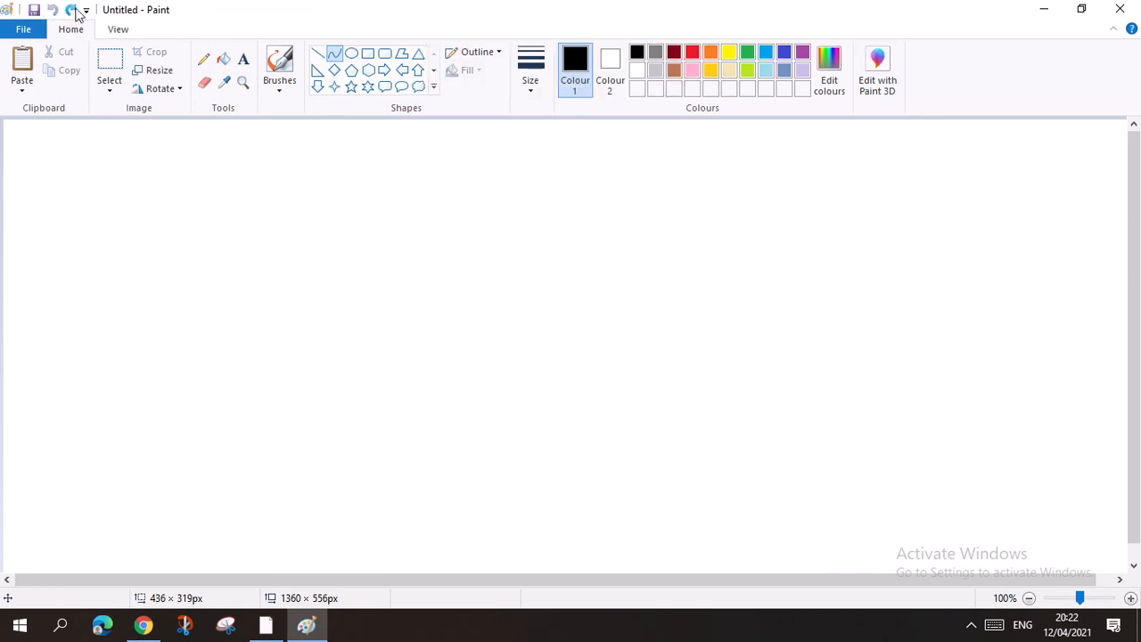
{"action": "left_click", "coordinate": [118, 30]}
{"action": "left_click", "coordinate": [71, 30]}
- Draw a rounded rectangular callout about 525 × 249 px and undo it
{"action": "left_click", "coordinate": [430, 87]}
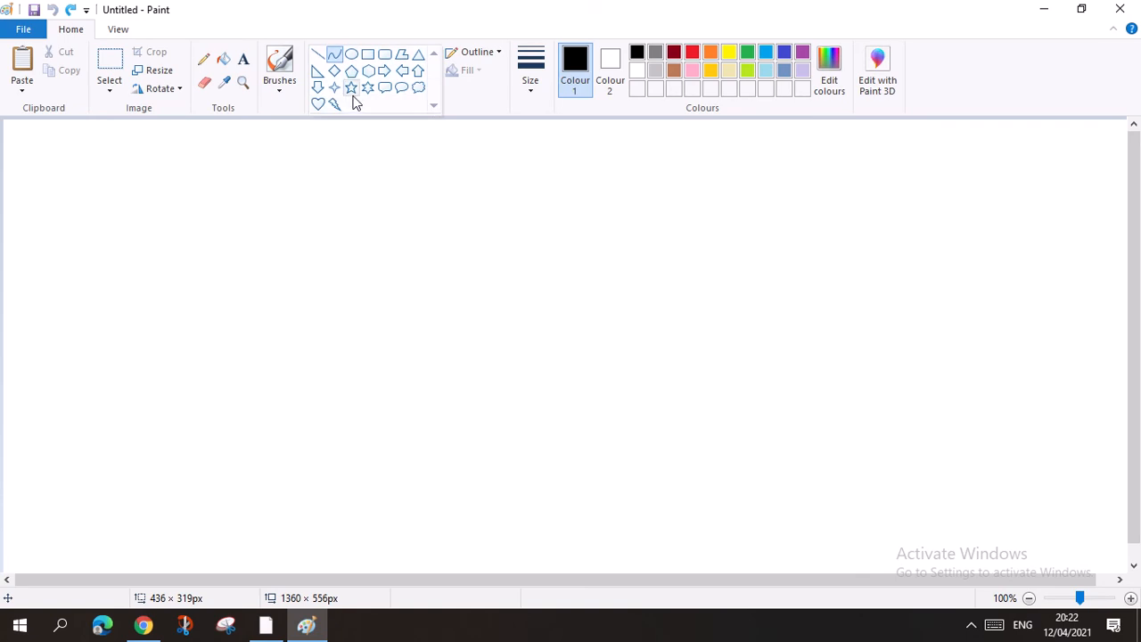
{"action": "left_click", "coordinate": [385, 87]}
{"action": "mouse_move", "coordinate": [412, 202]}
{"action": "left_mouse_down"}
{"action": "mouse_move", "coordinate": [784, 479]}
{"action": "mouse_move", "coordinate": [835, 400]}
{"action": "mouse_move", "coordinate": [851, 408]}
{"action": "left_mouse_up"}
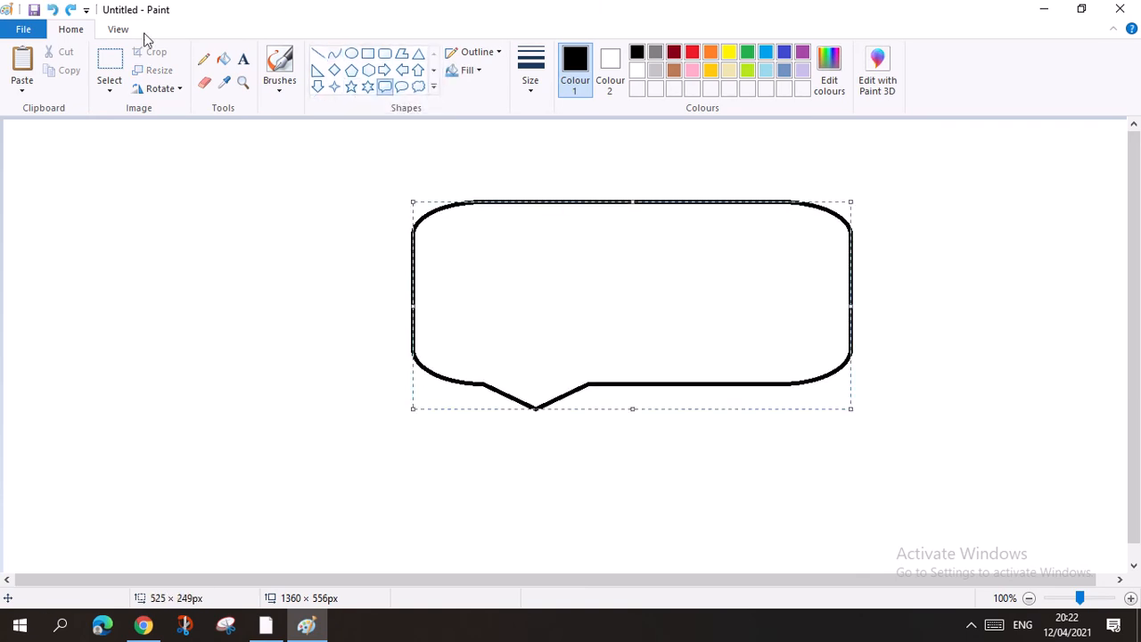
{"action": "left_click", "coordinate": [52, 10]}
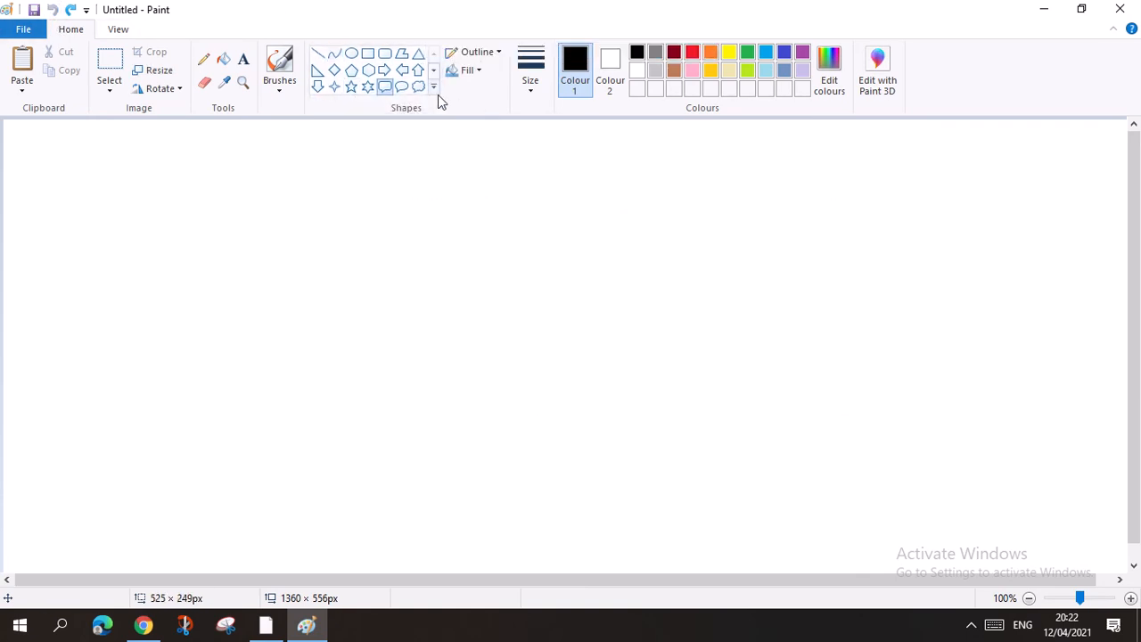
- Draw a left arrow about 286 × 167 px in the middle of the canvas
{"action": "left_click", "coordinate": [401, 70]}
{"action": "left_click_drag", "start_coordinate": [436, 233], "coordinate": [676, 372]}
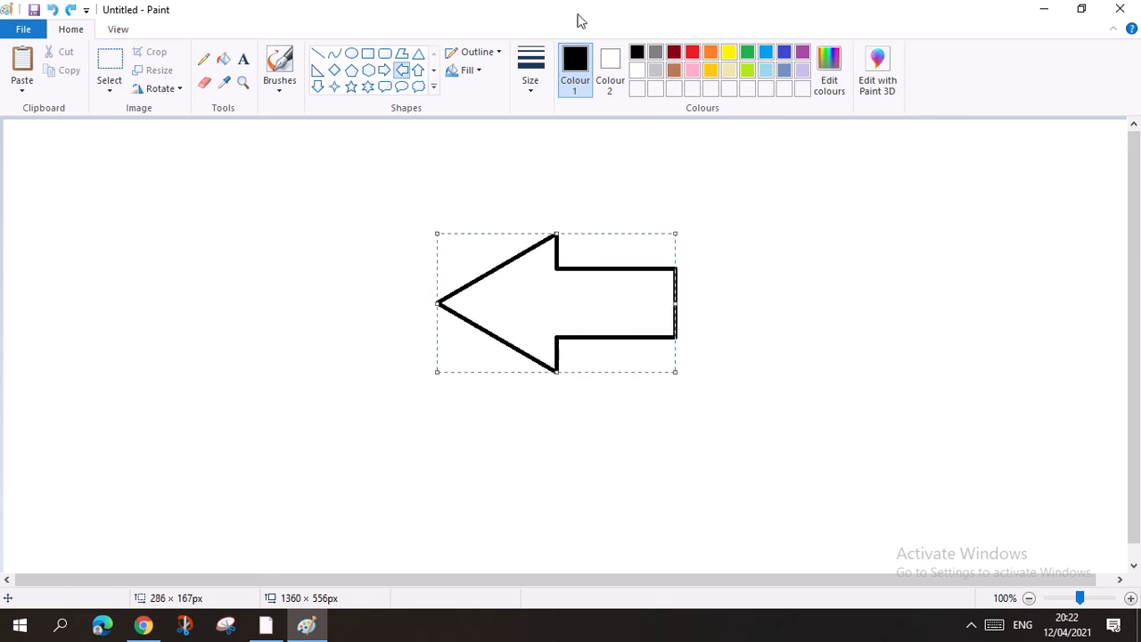
- Try the Solid colour and Felt tip fills on the arrow and return it to No fill
{"action": "left_click", "coordinate": [472, 70]}
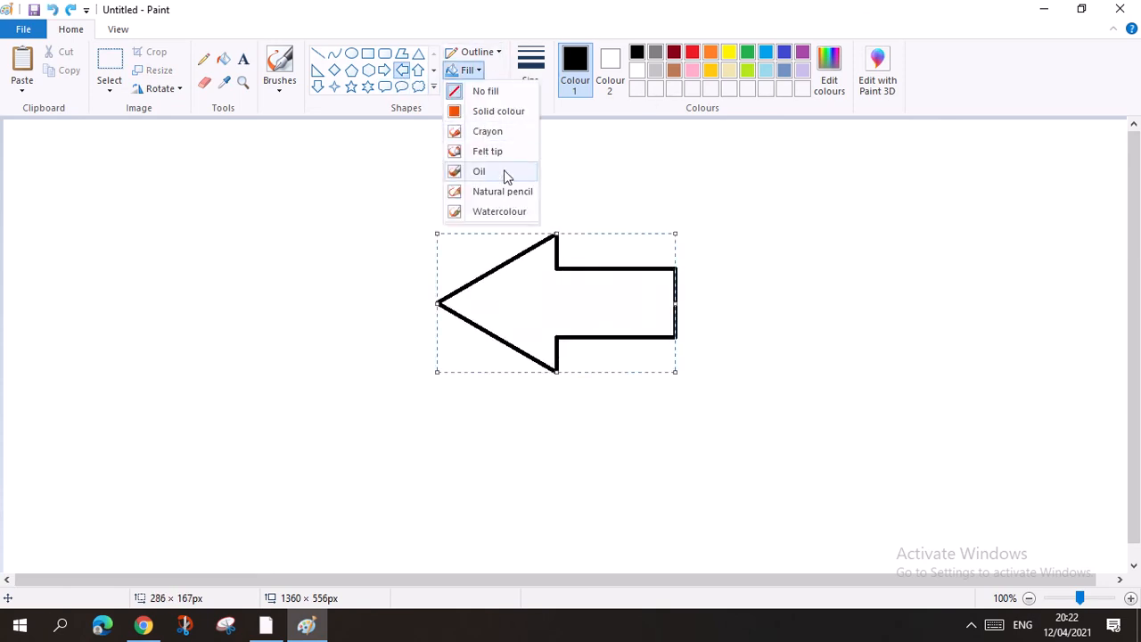
{"action": "left_click", "coordinate": [509, 116]}
{"action": "left_click", "coordinate": [468, 70]}
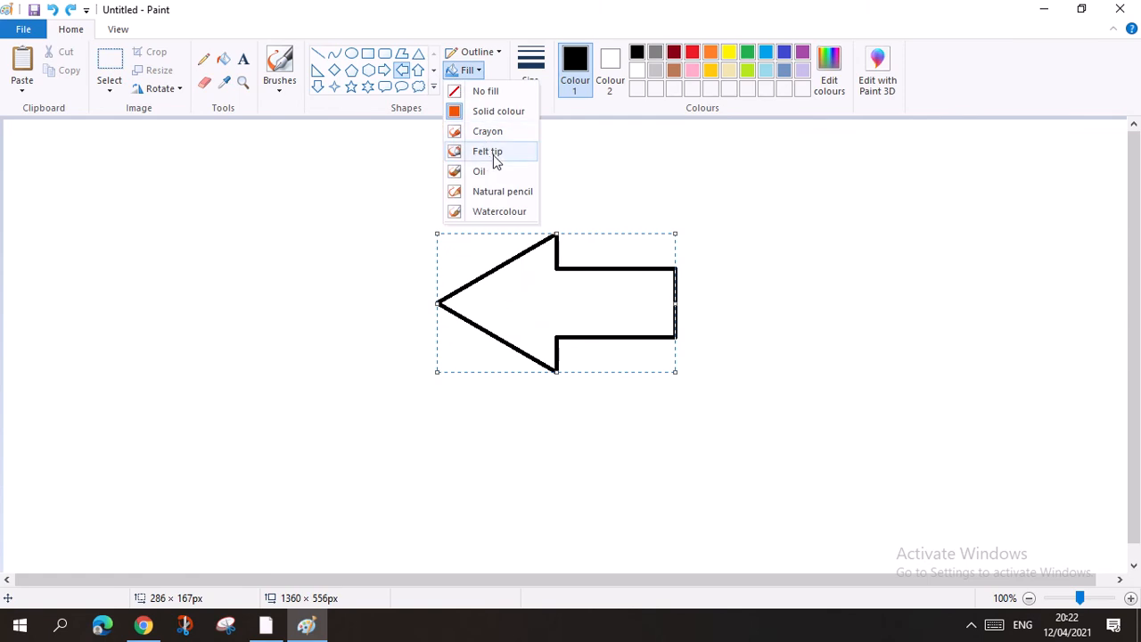
{"action": "left_click", "coordinate": [502, 112]}
{"action": "left_click", "coordinate": [472, 73]}
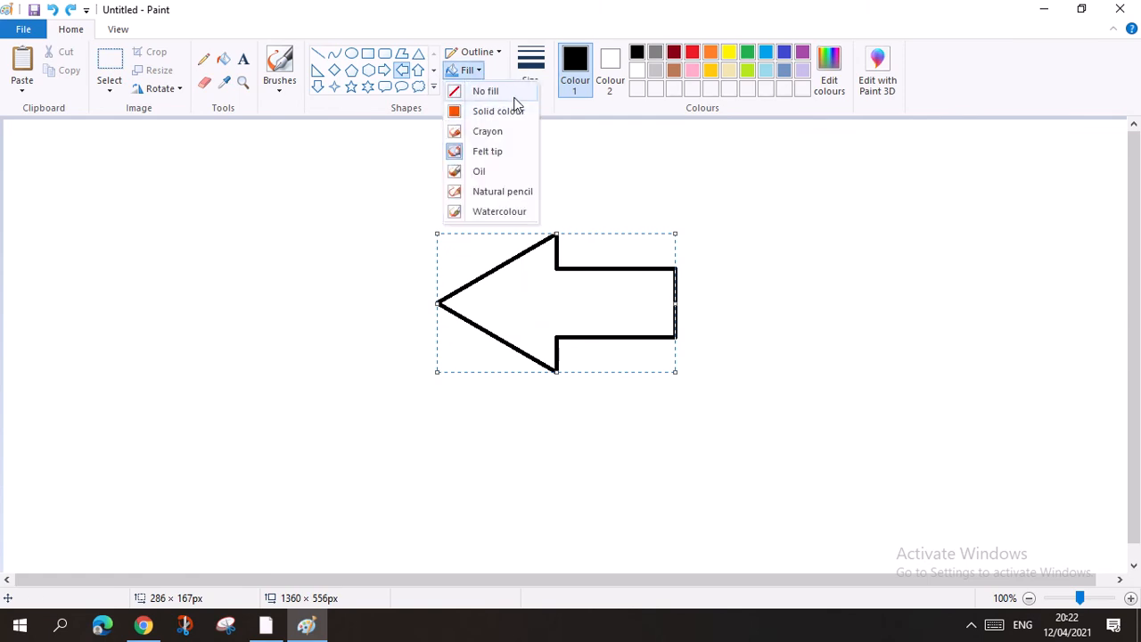
{"action": "left_click", "coordinate": [504, 111]}
{"action": "left_click", "coordinate": [465, 73]}
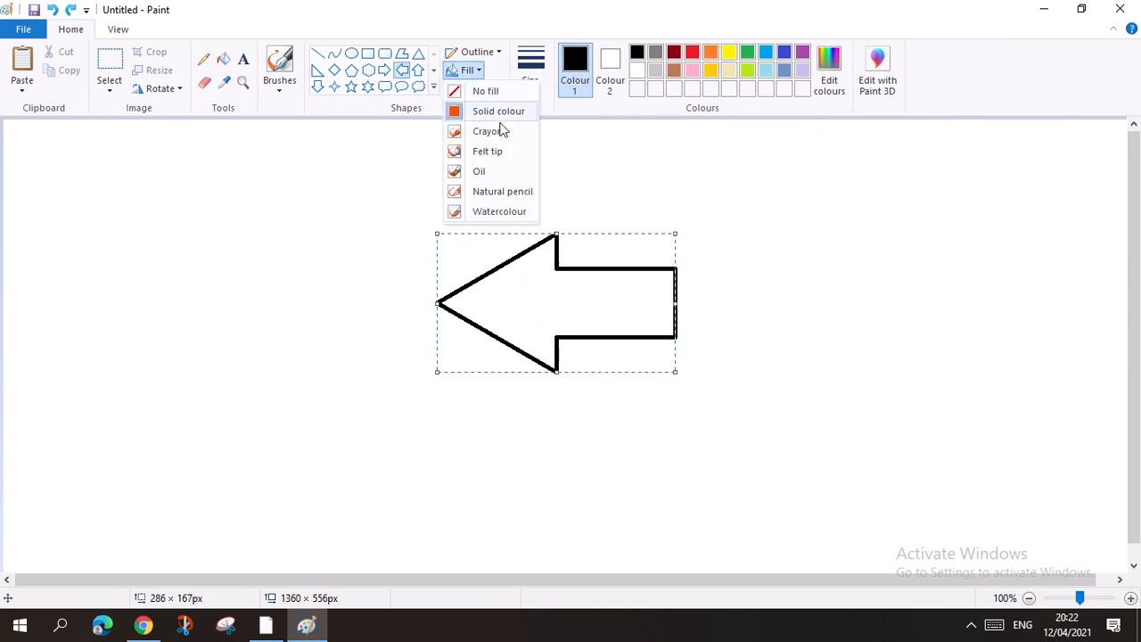
{"action": "left_click", "coordinate": [501, 93]}
- Keep the arrow's outline as Solid colour and set its fill to Natural pencil
{"action": "left_click", "coordinate": [472, 52]}
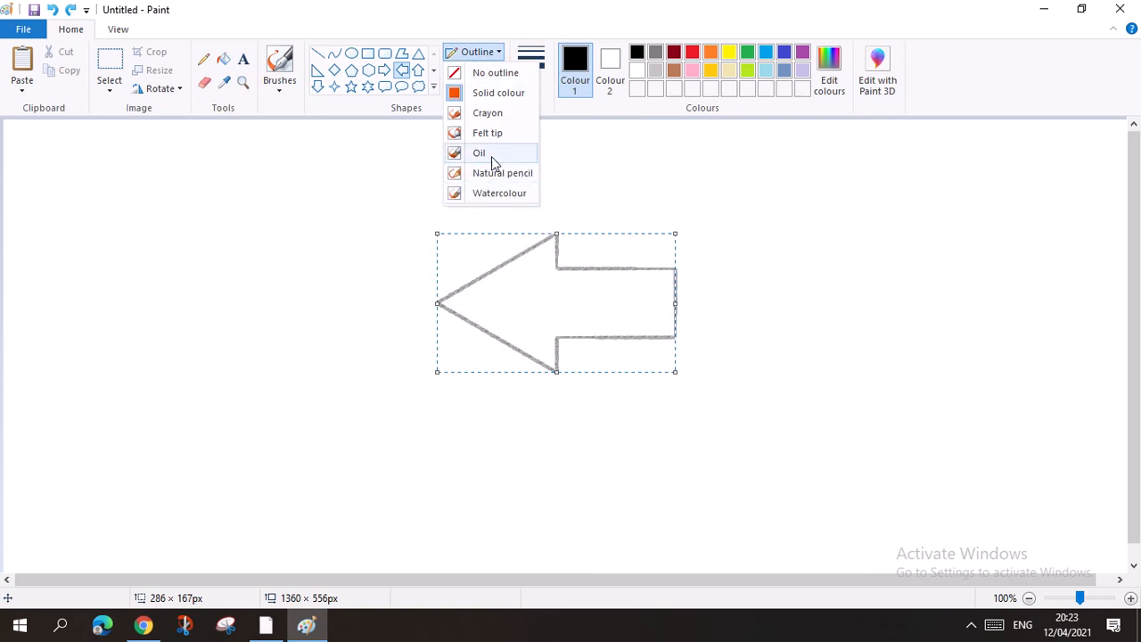
{"action": "left_click", "coordinate": [493, 105]}
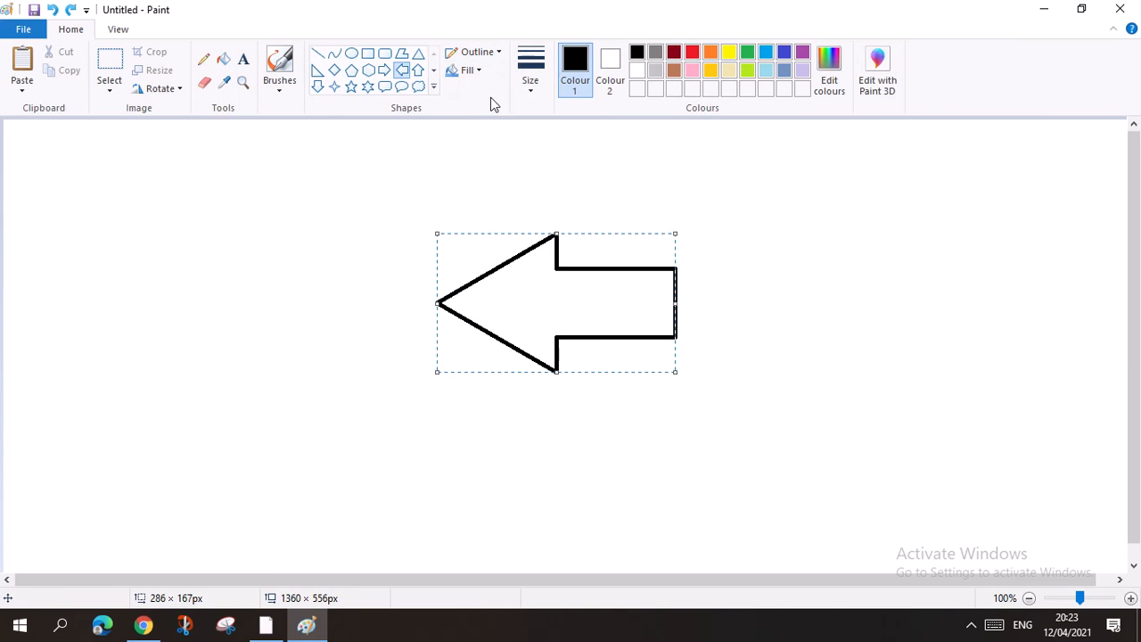
{"action": "left_click", "coordinate": [467, 72]}
{"action": "left_click", "coordinate": [475, 74]}
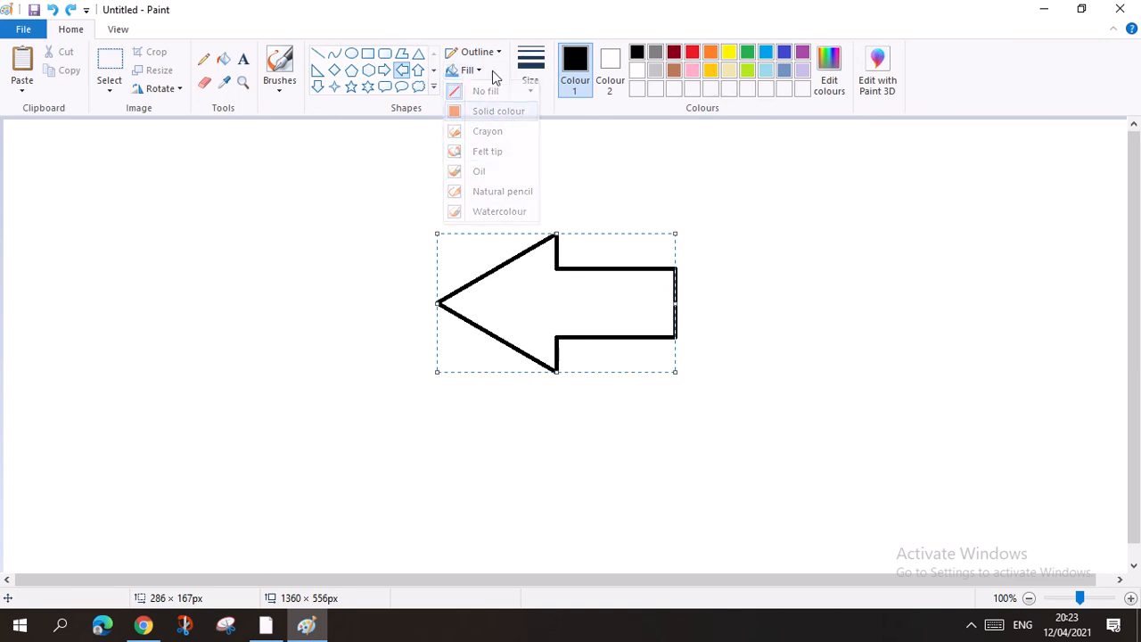
{"action": "left_click", "coordinate": [475, 73]}
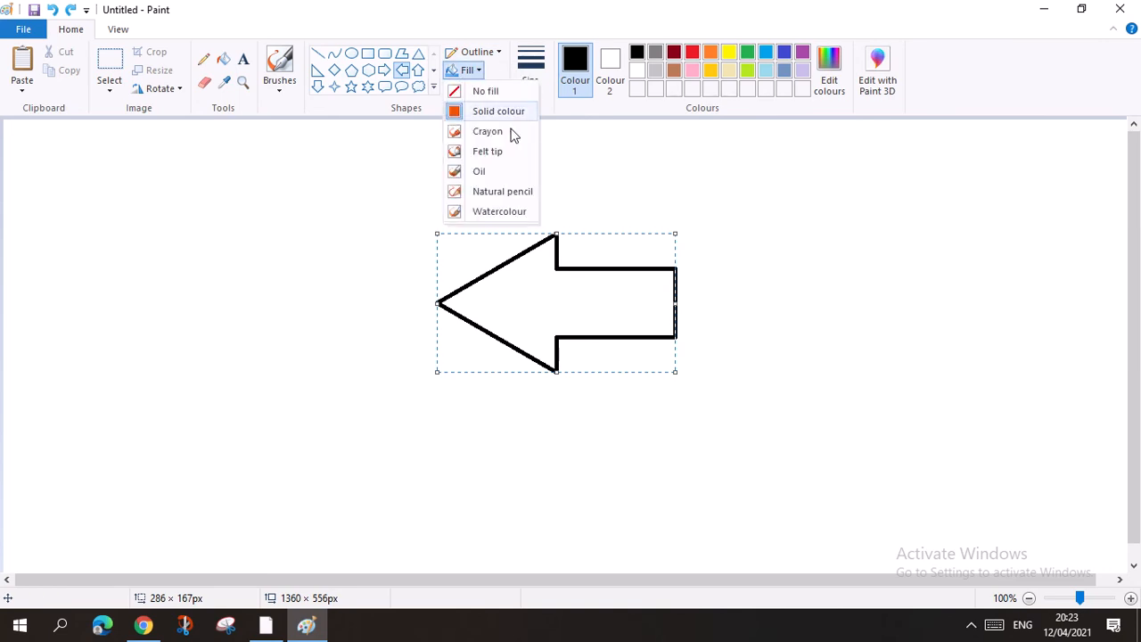
{"action": "left_click", "coordinate": [503, 196]}
{"action": "left_click", "coordinate": [467, 71]}
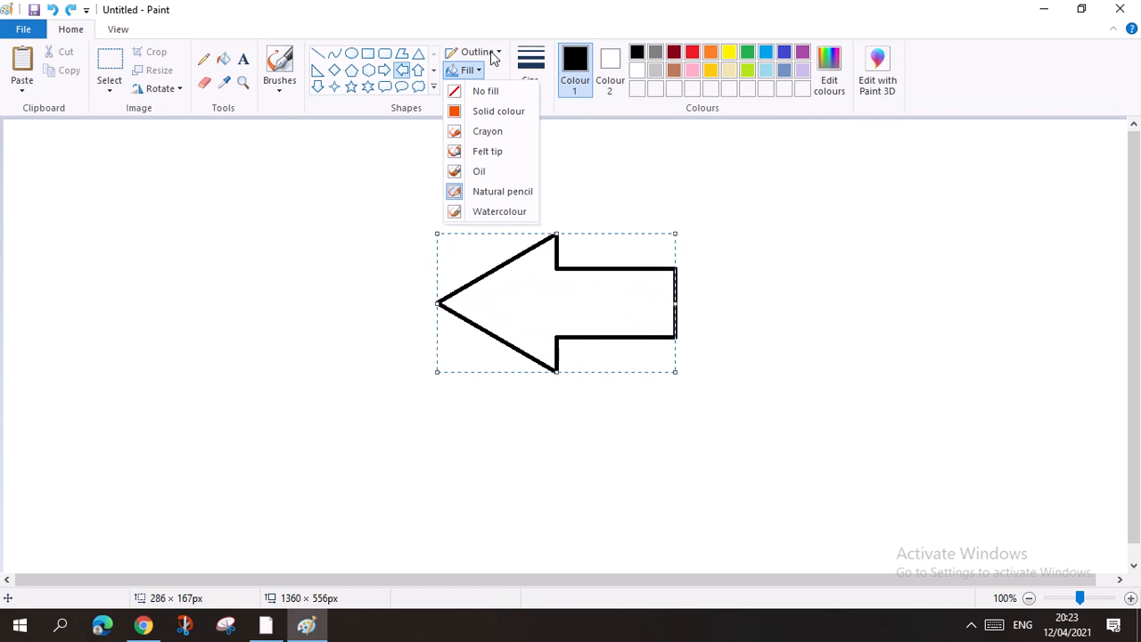
{"action": "left_click", "coordinate": [481, 52]}
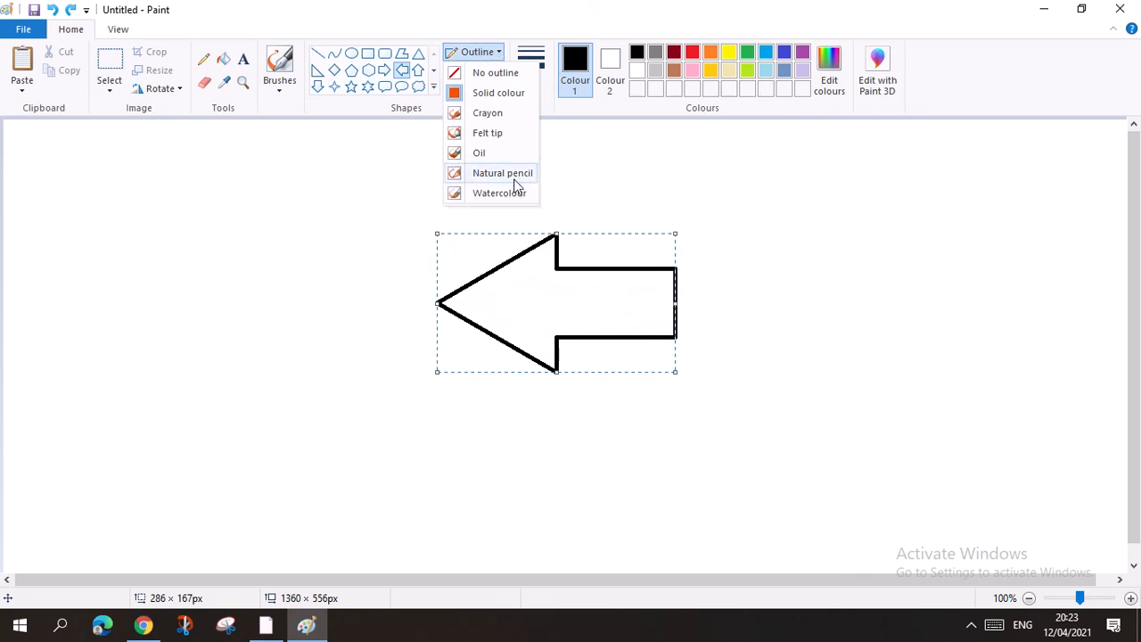
{"action": "left_click", "coordinate": [645, 168]}
- Set the arrow's line size to the thickest option and move the arrow slightly down and to the left
{"action": "left_click", "coordinate": [541, 73]}
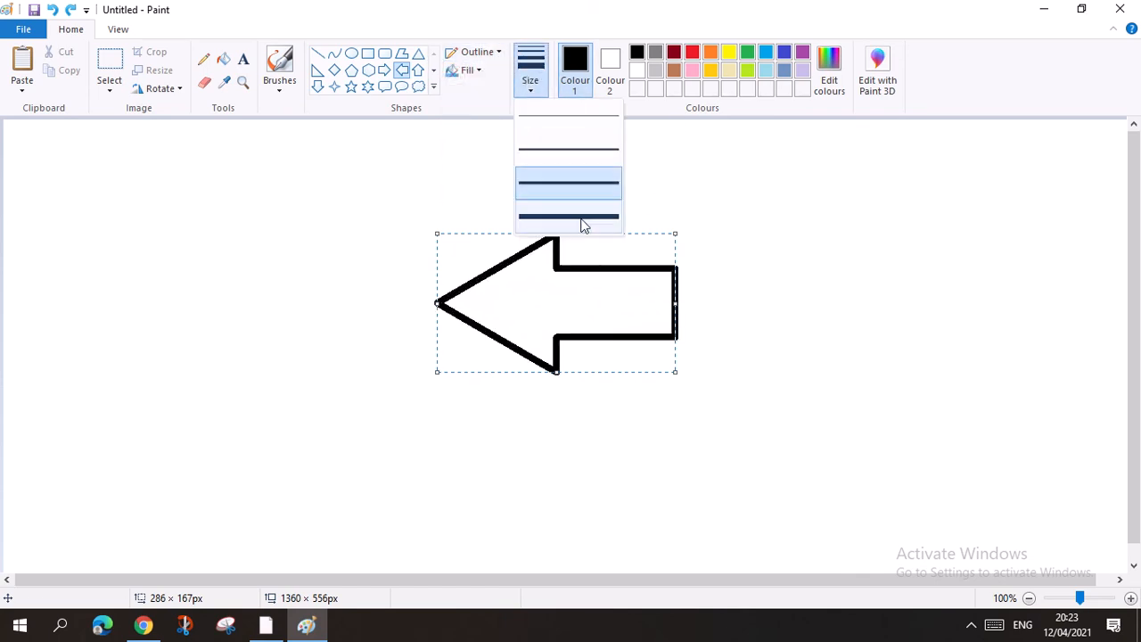
{"action": "left_click", "coordinate": [581, 219]}
{"action": "left_click_drag", "start_coordinate": [602, 348], "coordinate": [536, 358]}
- Try the thinnest line size on the arrow and return it to the thickest
{"action": "left_click", "coordinate": [538, 73]}
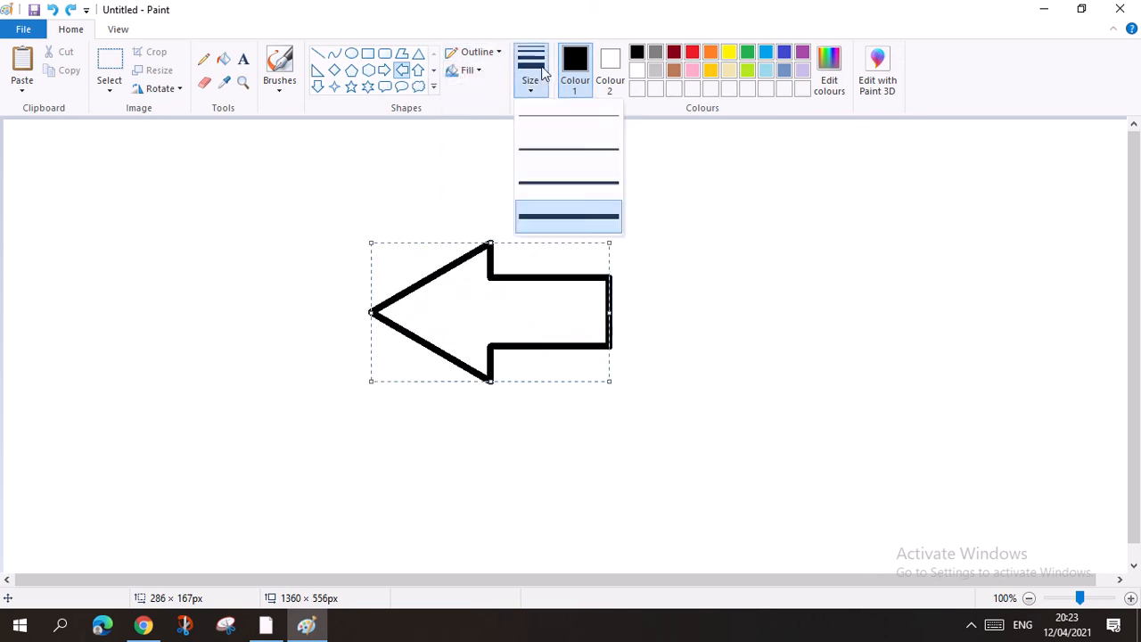
{"action": "left_click", "coordinate": [555, 108]}
{"action": "left_click", "coordinate": [532, 76]}
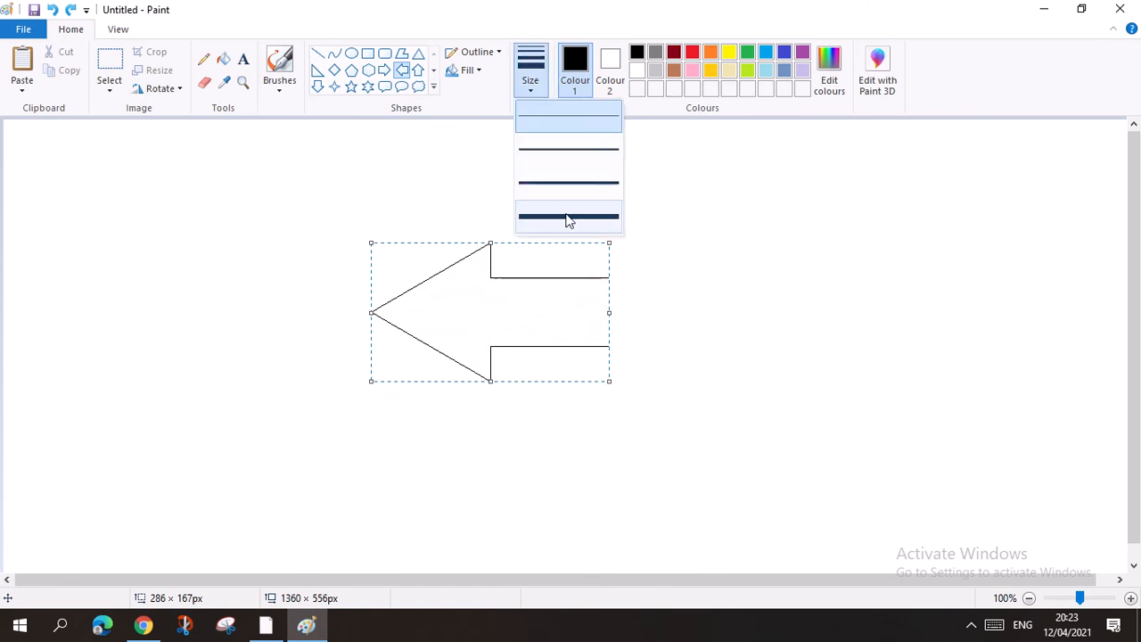
{"action": "left_click", "coordinate": [565, 219]}
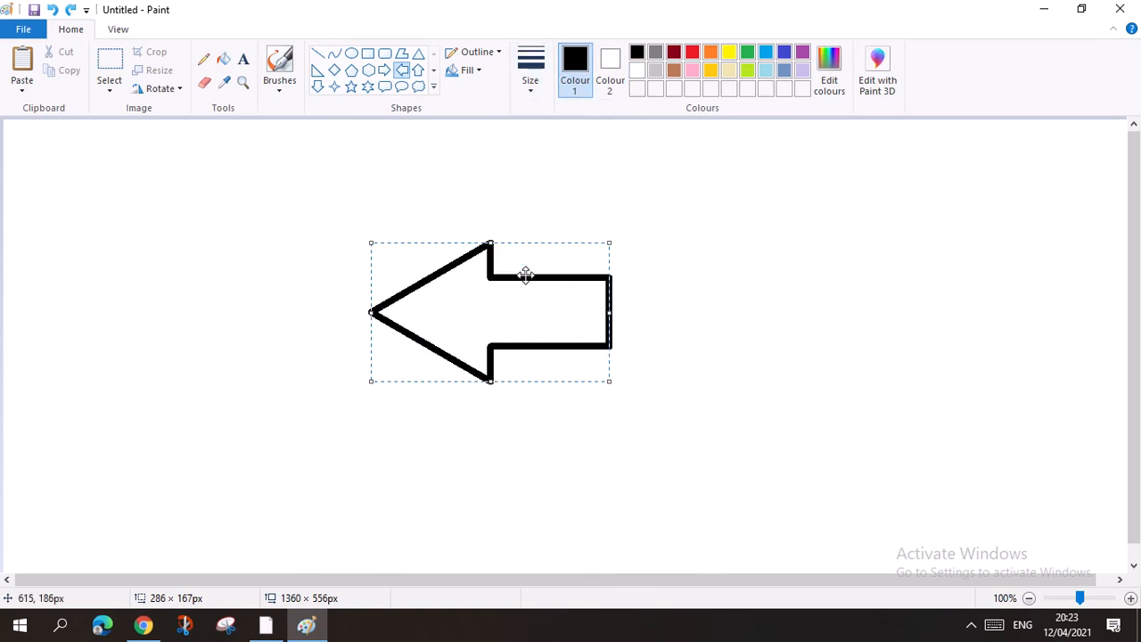
- Recolour the arrow's outline with several palette colours, ending on pink, and shift the arrow slightly on the canvas
{"action": "left_click", "coordinate": [747, 51]}
{"action": "left_click", "coordinate": [732, 66]}
{"action": "left_click_drag", "start_coordinate": [585, 278], "coordinate": [571, 259]}
{"action": "left_click", "coordinate": [690, 67]}
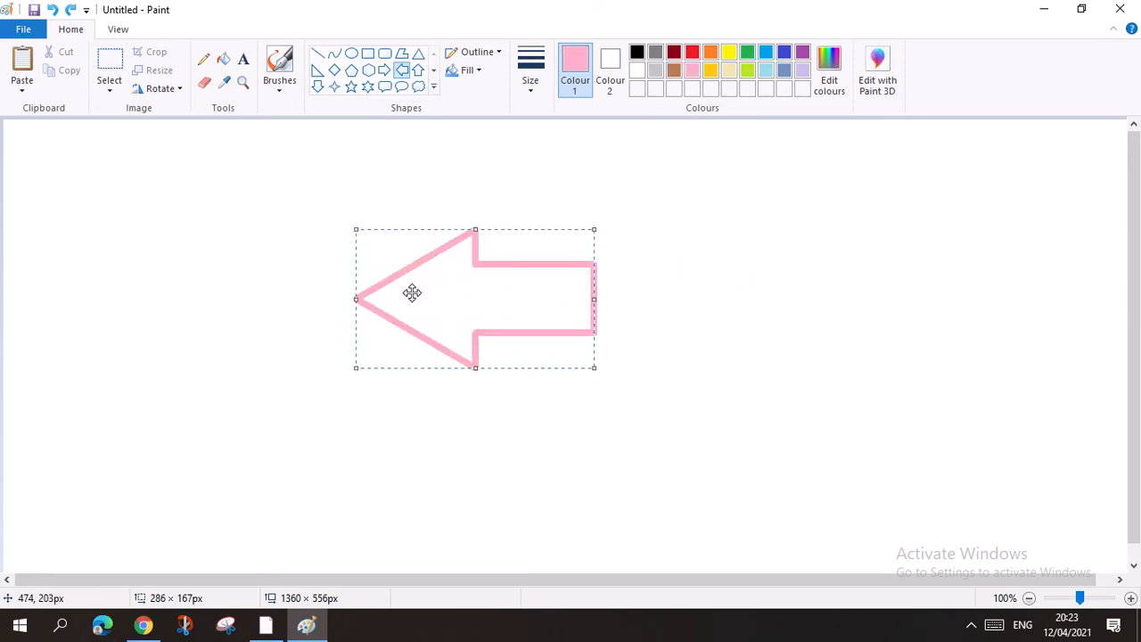
{"action": "left_click_drag", "start_coordinate": [413, 293], "coordinate": [446, 297]}
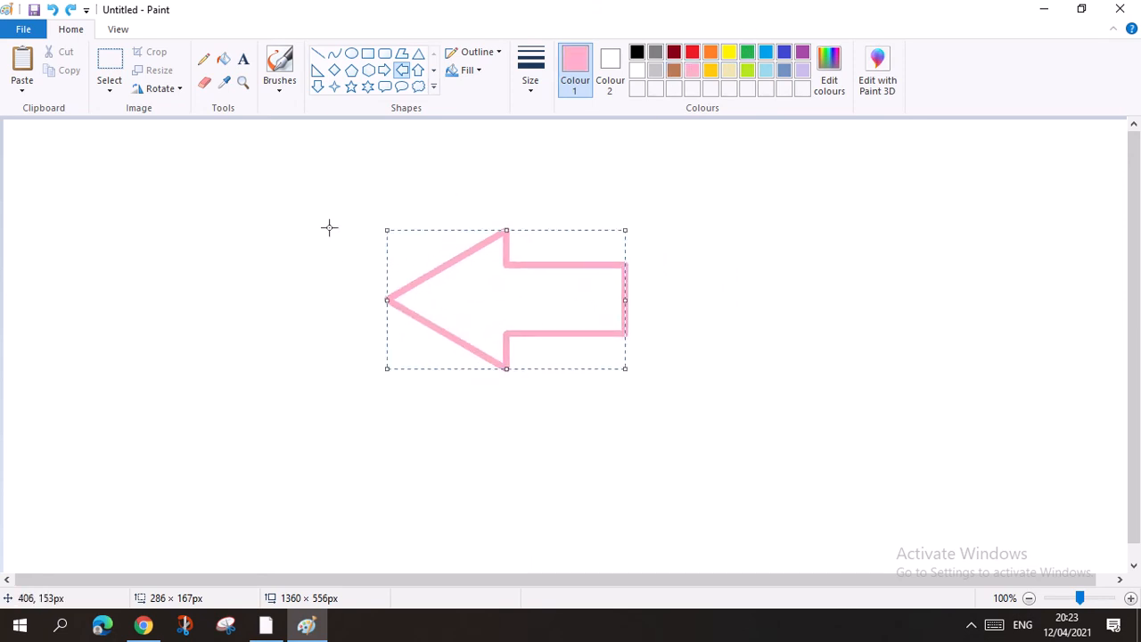
- Switch to the Pencil tool and set Colour 2 to brown, keeping Colour 1 pink
{"action": "left_click", "coordinate": [204, 59]}
{"action": "left_click", "coordinate": [606, 67]}
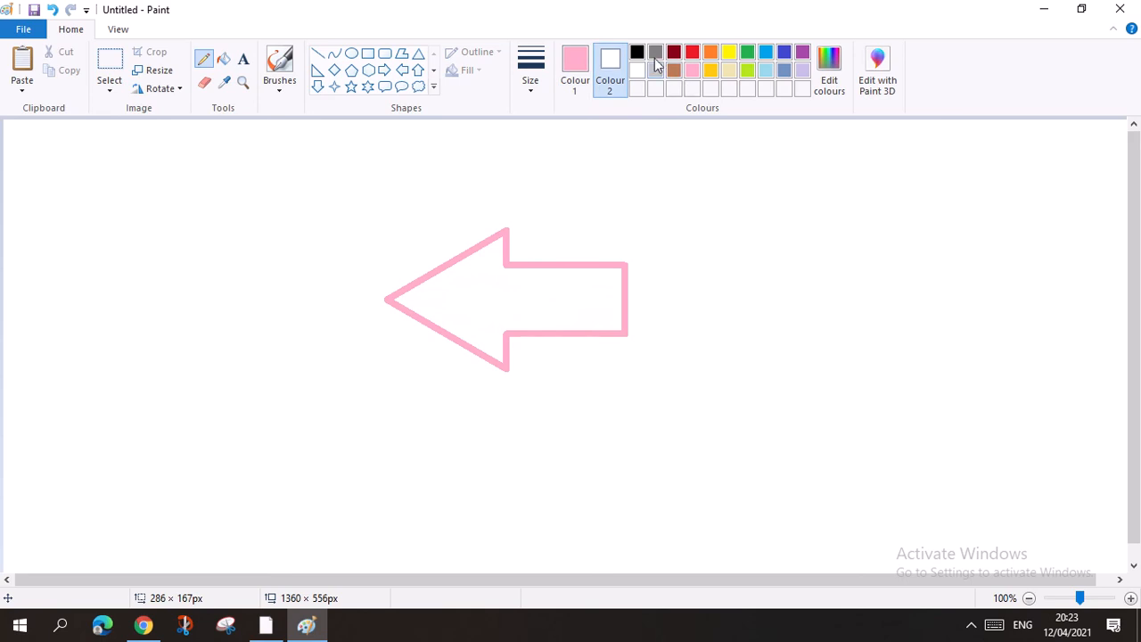
{"action": "left_click", "coordinate": [579, 64]}
{"action": "left_click", "coordinate": [610, 64]}
{"action": "left_click", "coordinate": [585, 66]}
{"action": "left_click", "coordinate": [622, 65]}
{"action": "left_click", "coordinate": [691, 71]}
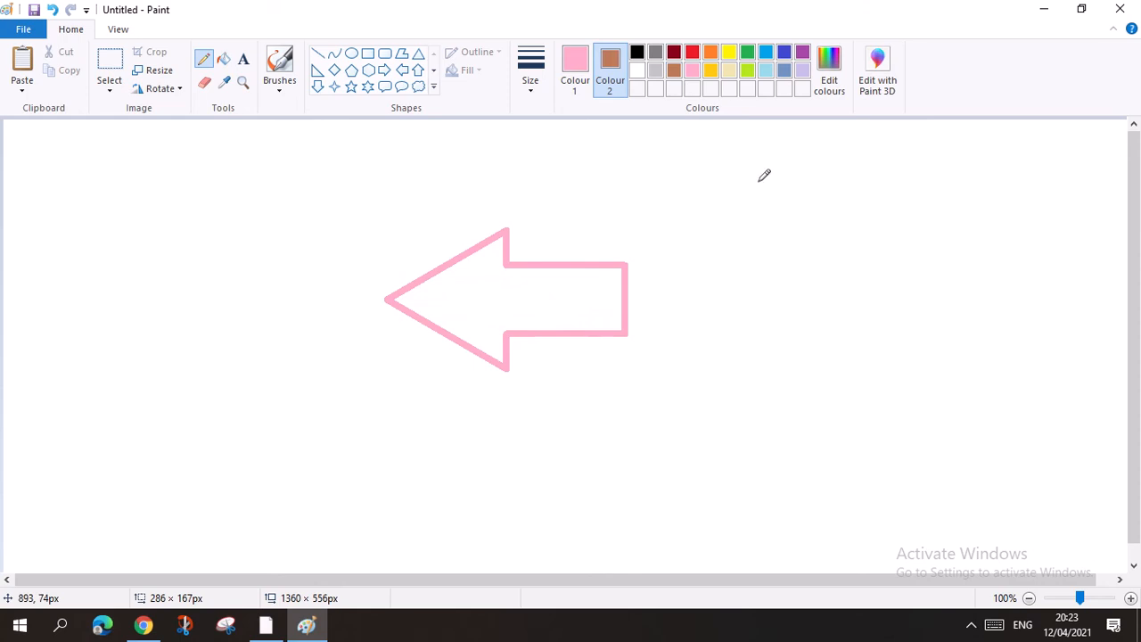
- Scribble pink pencil strokes in the blank area right of the arrow and undo them
{"action": "left_click_drag", "start_coordinate": [800, 177], "coordinate": [778, 181]}
{"action": "mouse_move", "coordinate": [768, 260]}
{"action": "left_mouse_down"}
{"action": "mouse_move", "coordinate": [917, 187]}
{"action": "mouse_move", "coordinate": [837, 231]}
{"action": "mouse_move", "coordinate": [930, 239]}
{"action": "mouse_move", "coordinate": [846, 214]}
{"action": "mouse_move", "coordinate": [923, 280]}
{"action": "mouse_move", "coordinate": [970, 232]}
{"action": "mouse_move", "coordinate": [950, 190]}
{"action": "left_mouse_up"}
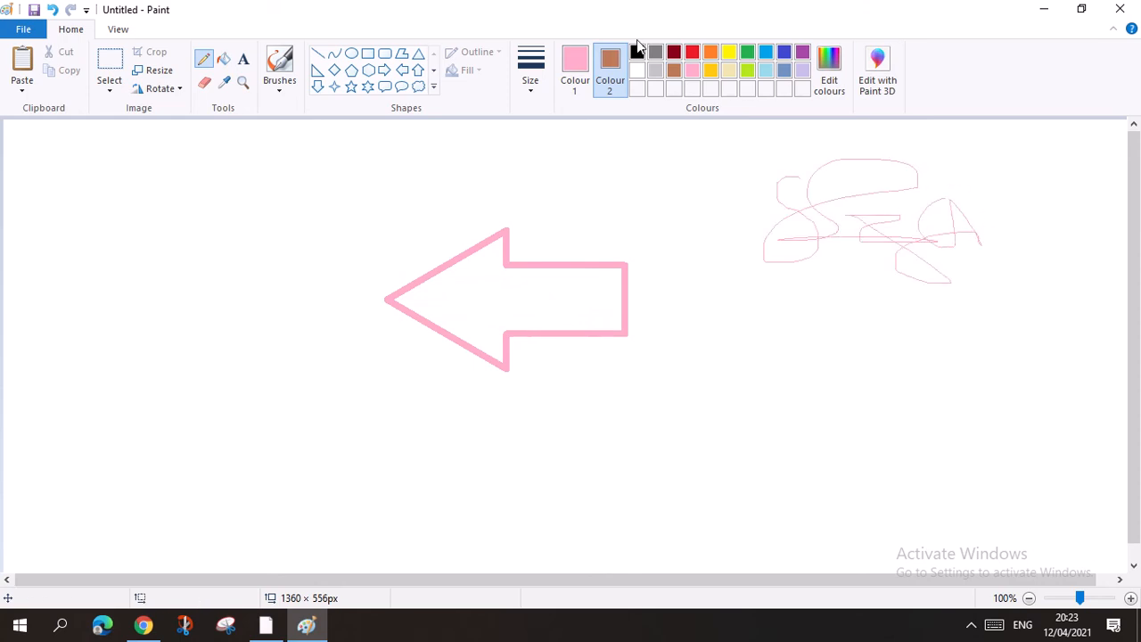
{"action": "mouse_move", "coordinate": [792, 237]}
{"action": "left_mouse_down"}
{"action": "mouse_move", "coordinate": [859, 219]}
{"action": "mouse_move", "coordinate": [838, 189]}
{"action": "left_mouse_up"}
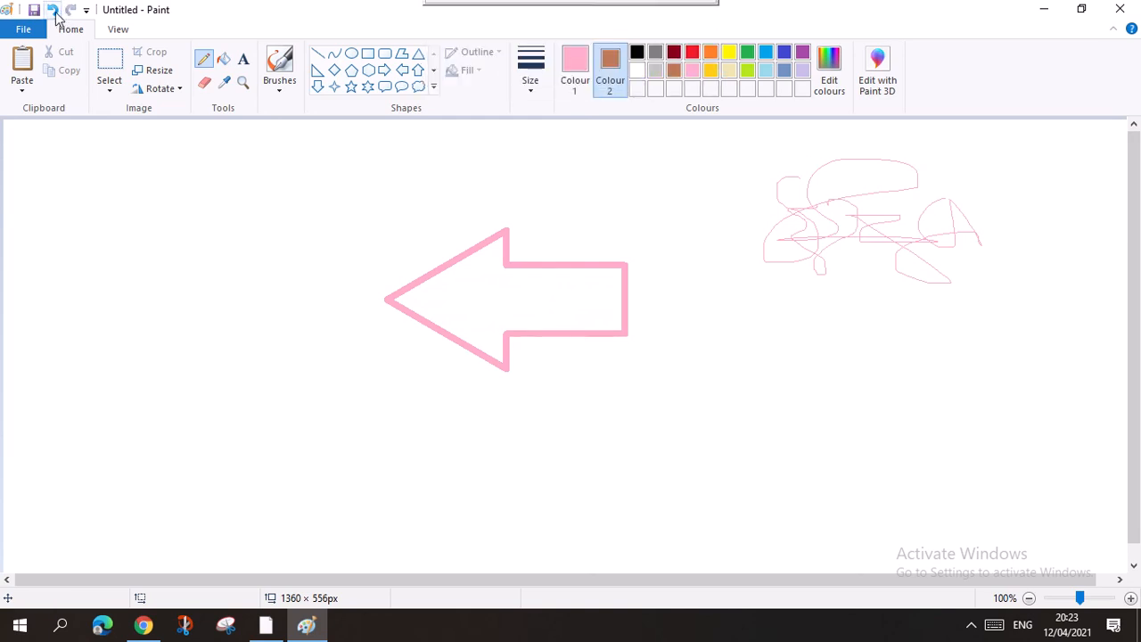
{"action": "left_click", "coordinate": [53, 9]}
{"action": "left_click", "coordinate": [53, 9]}
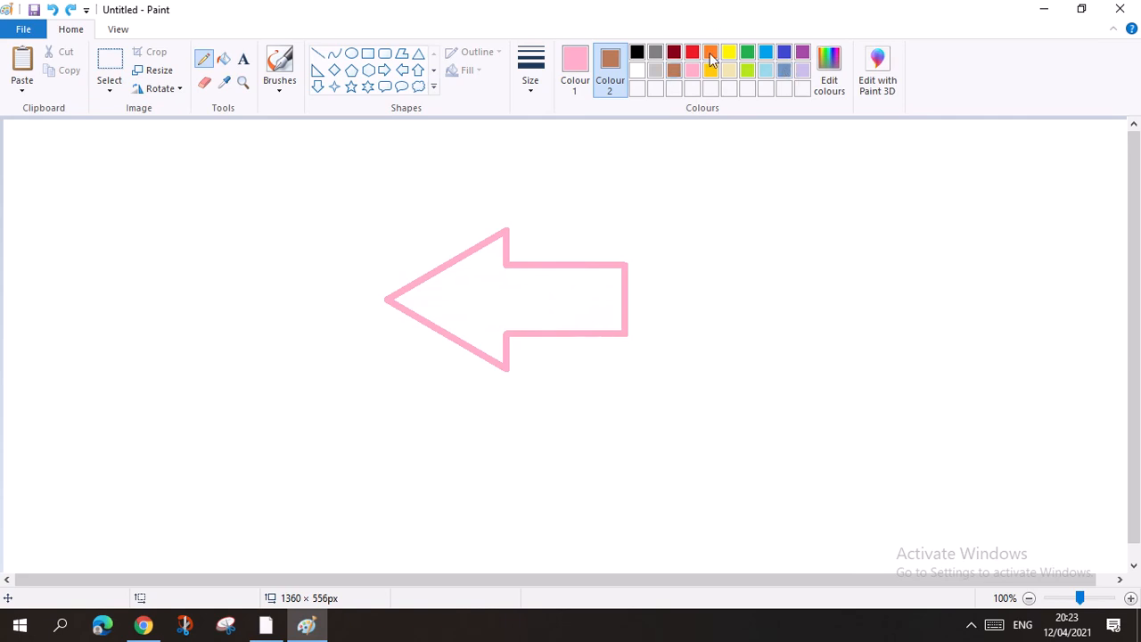
- Define a custom dark purple for Colour 2, and draw and undo a trial pencil stroke beside the arrow
{"action": "left_click", "coordinate": [836, 64]}
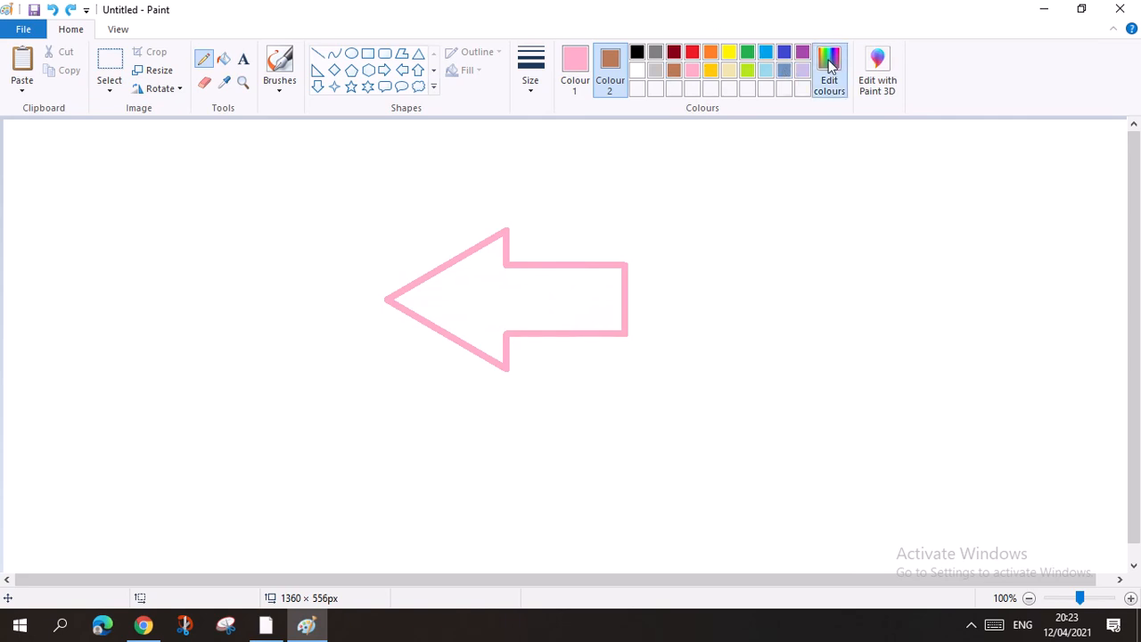
{"action": "left_click_drag", "start_coordinate": [606, 216], "coordinate": [748, 324]}
{"action": "left_click", "coordinate": [416, 424]}
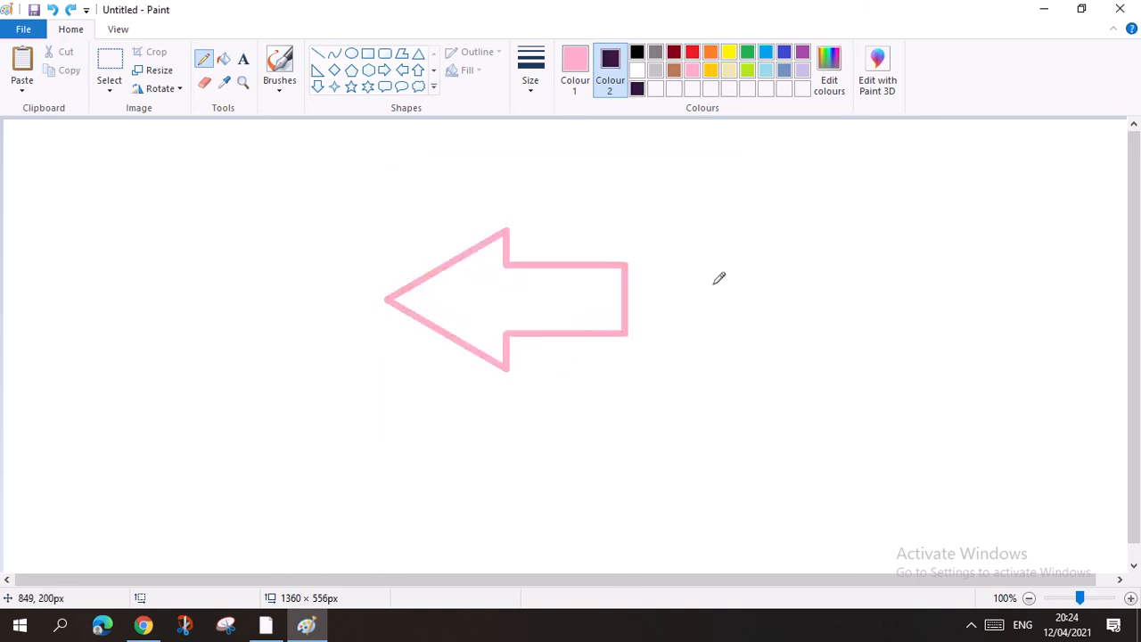
{"action": "left_click_drag", "start_coordinate": [736, 263], "coordinate": [669, 264]}
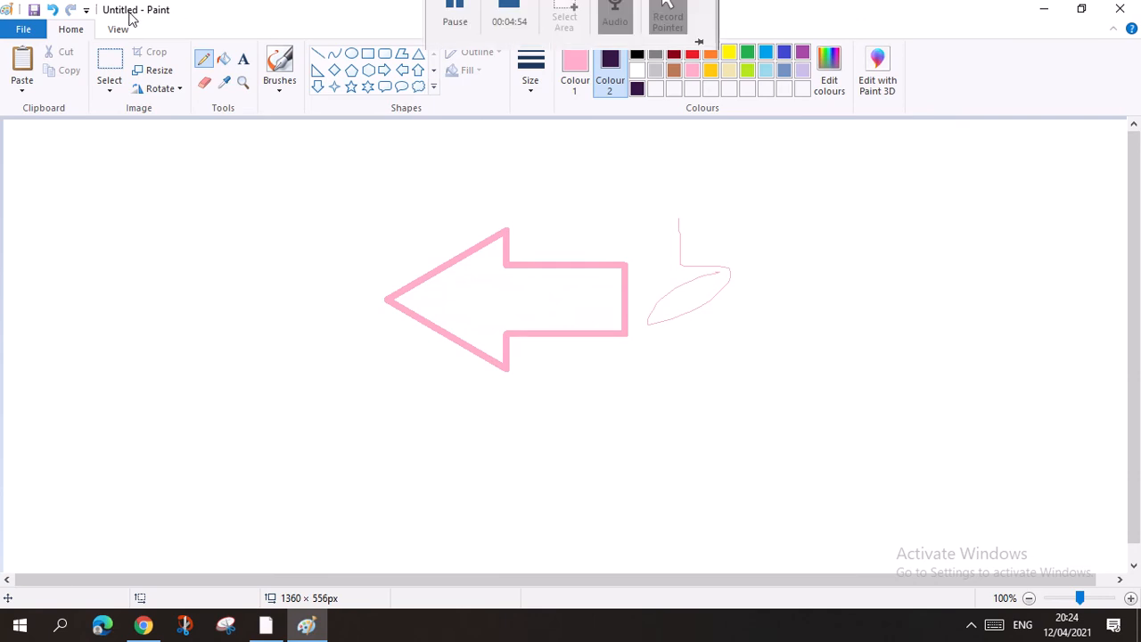
{"action": "left_click", "coordinate": [53, 10]}
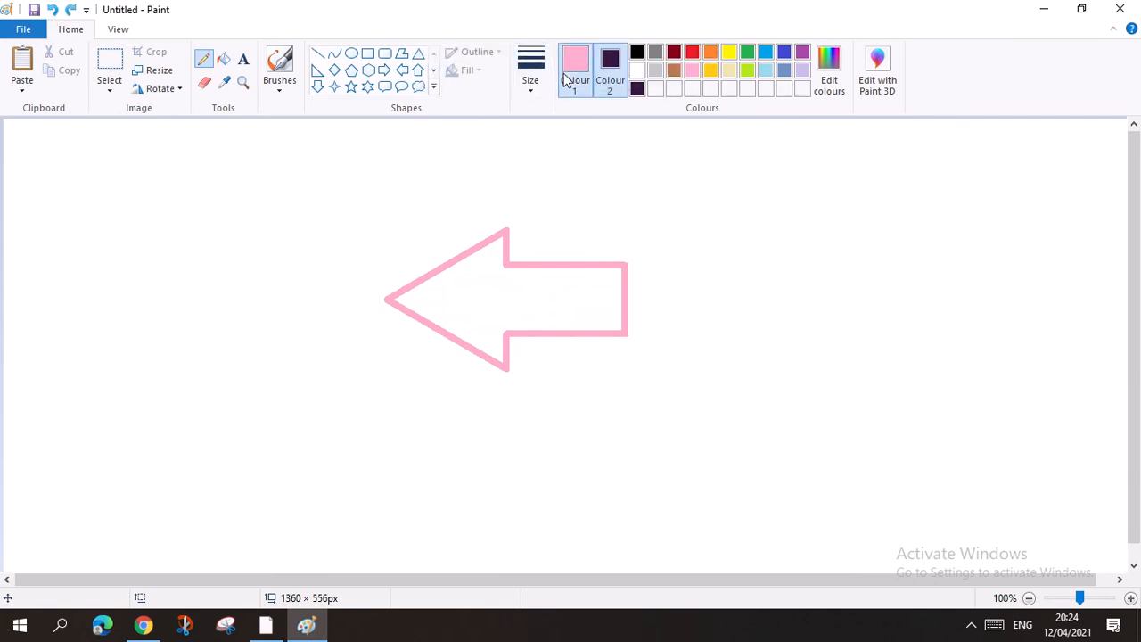
- Define a custom dark red for Colour 1 with Red 89, Green 0 and Blue 29
{"action": "left_click", "coordinate": [575, 67]}
{"action": "left_click", "coordinate": [826, 78]}
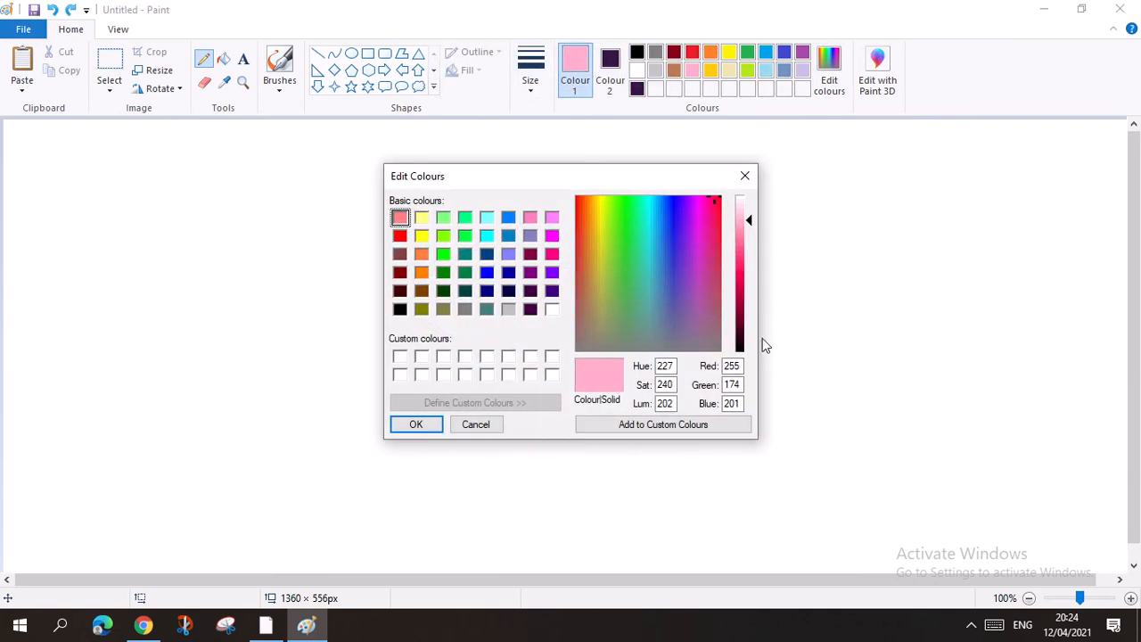
{"action": "left_click_drag", "start_coordinate": [746, 298], "coordinate": [746, 330]}
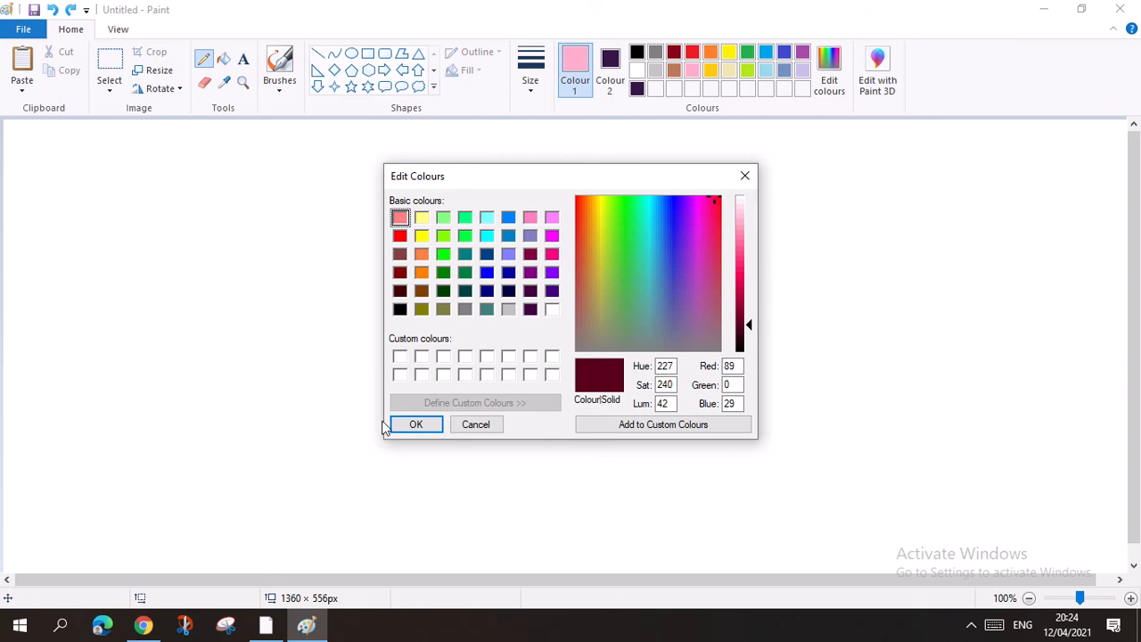
{"action": "left_click", "coordinate": [405, 425]}
- Scribble in dark red beside the arrow, and undo both the scribble and the arrow to empty the canvas
{"action": "mouse_move", "coordinate": [815, 253]}
{"action": "left_mouse_down"}
{"action": "mouse_move", "coordinate": [774, 326]}
{"action": "mouse_move", "coordinate": [791, 301]}
{"action": "mouse_move", "coordinate": [822, 318]}
{"action": "mouse_move", "coordinate": [887, 289]}
{"action": "mouse_move", "coordinate": [867, 304]}
{"action": "mouse_move", "coordinate": [875, 328]}
{"action": "mouse_move", "coordinate": [941, 323]}
{"action": "left_mouse_up"}
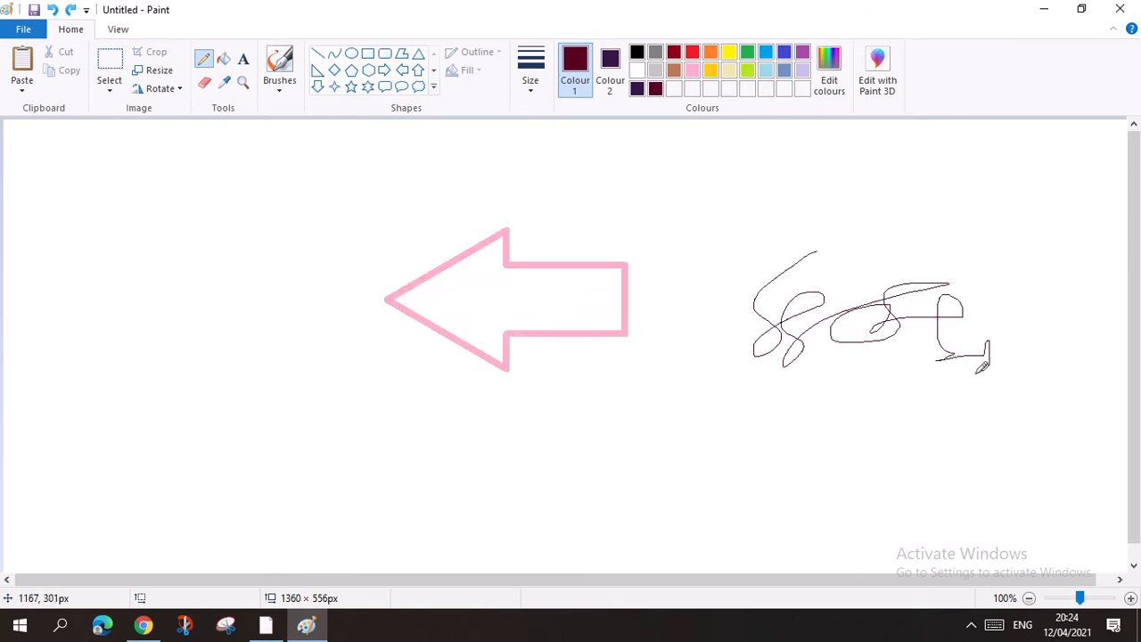
{"action": "left_click_drag", "start_coordinate": [982, 366], "coordinate": [986, 352]}
{"action": "left_click", "coordinate": [51, 10]}
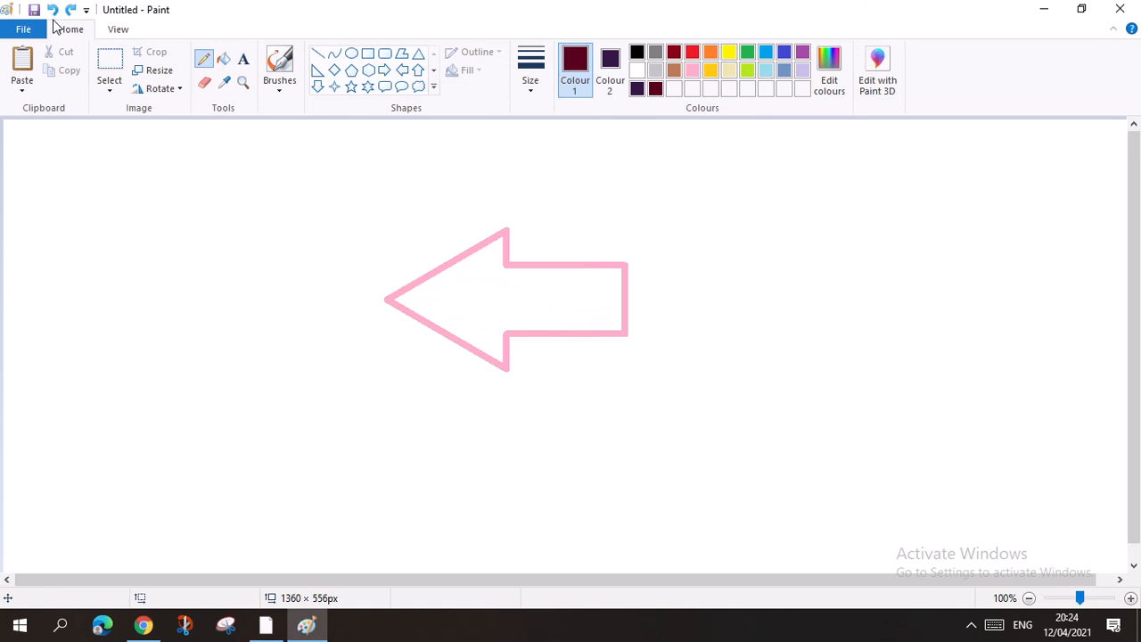
{"action": "left_click", "coordinate": [53, 11]}
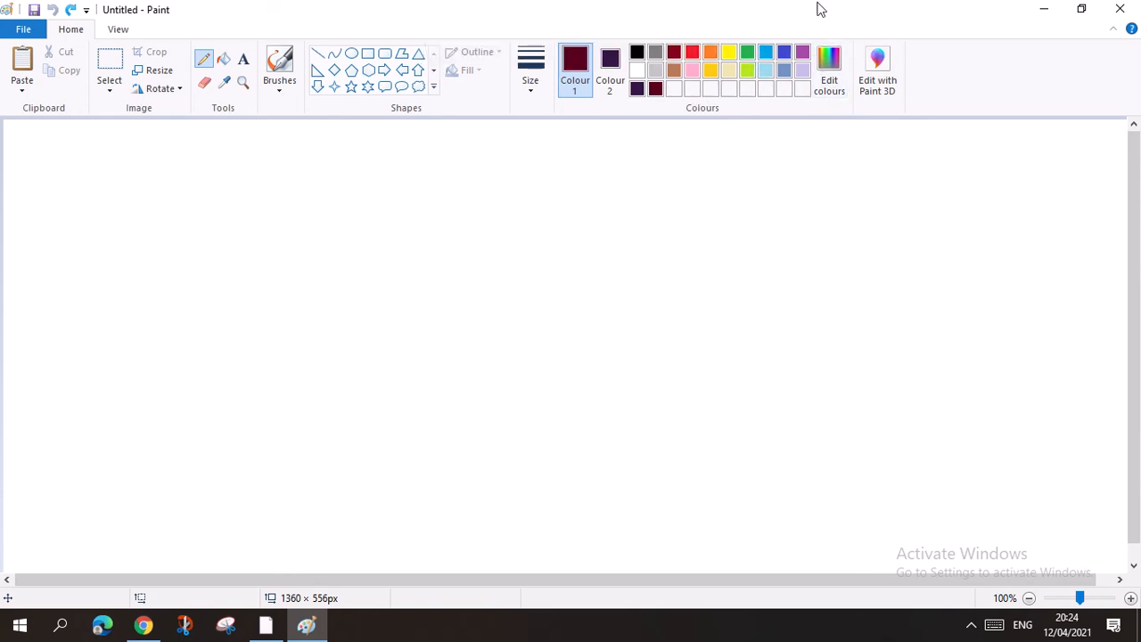
{"action": "left_click", "coordinate": [829, 73]}
{"action": "left_click", "coordinate": [743, 174]}
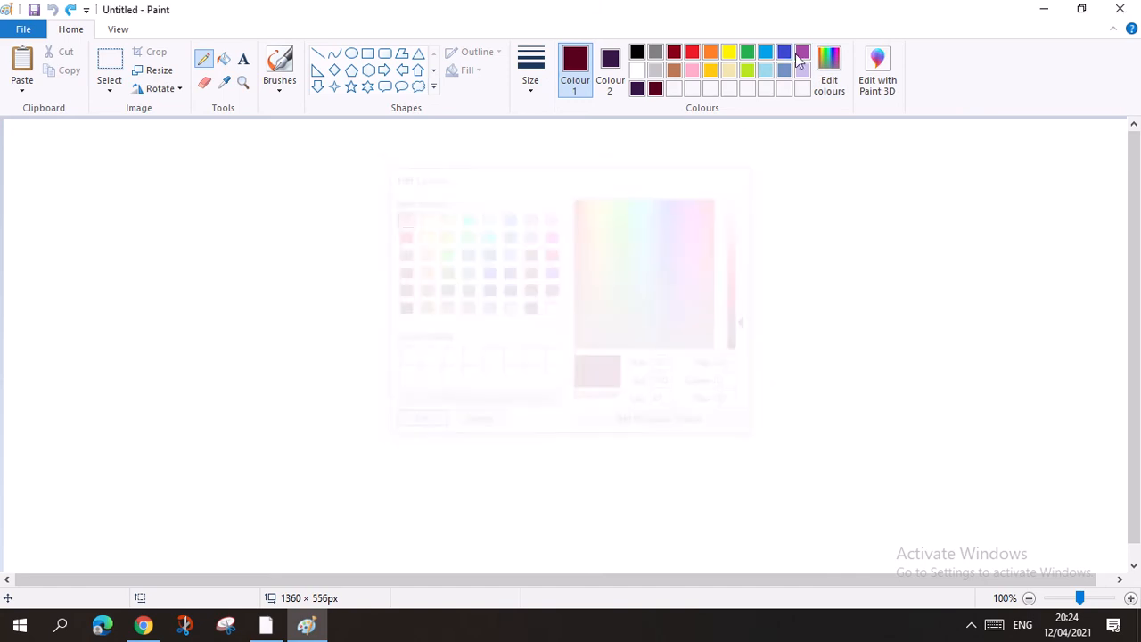
{"action": "left_click", "coordinate": [829, 67]}
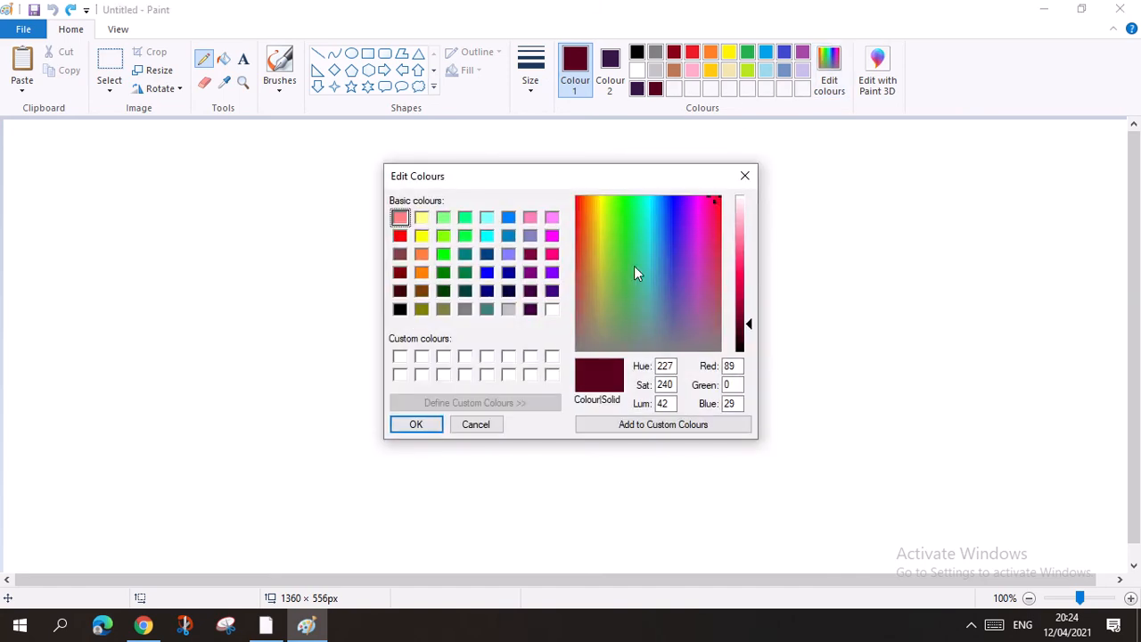
{"action": "left_click", "coordinate": [745, 175]}
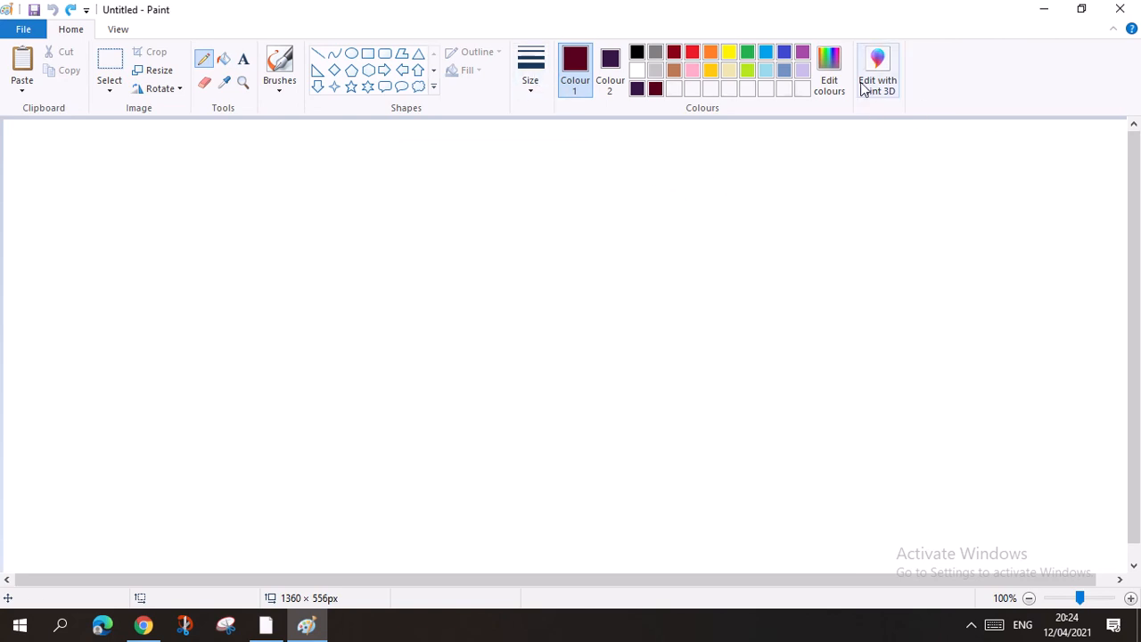
- Zoom in to 300% and draw a single pencil dot on the blank canvas
{"action": "left_click", "coordinate": [116, 30]}
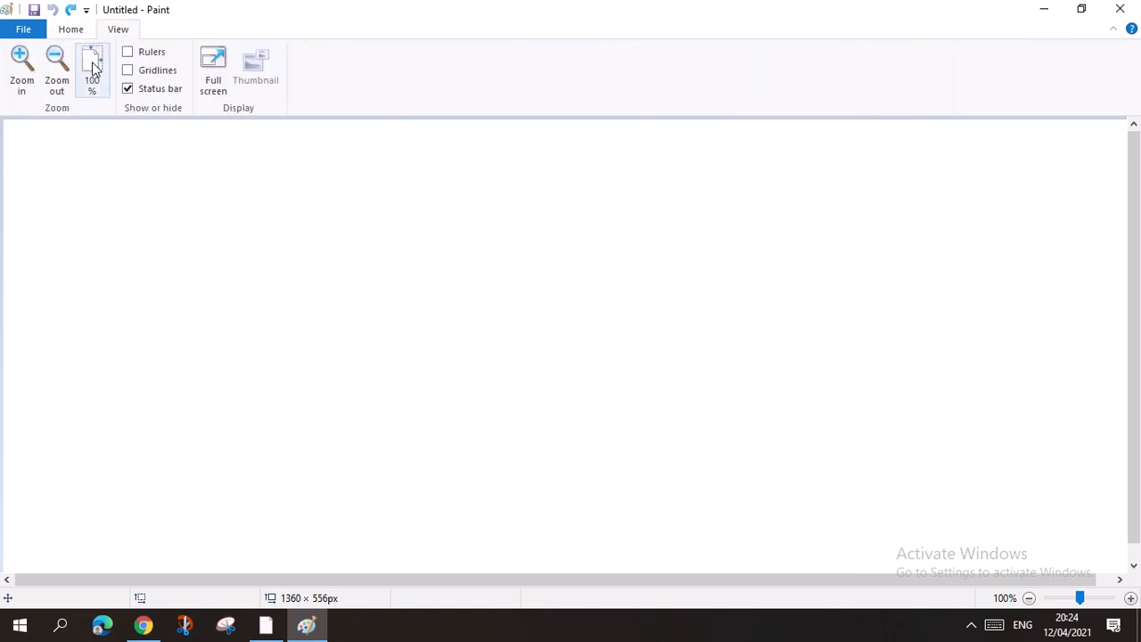
{"action": "left_click", "coordinate": [22, 62]}
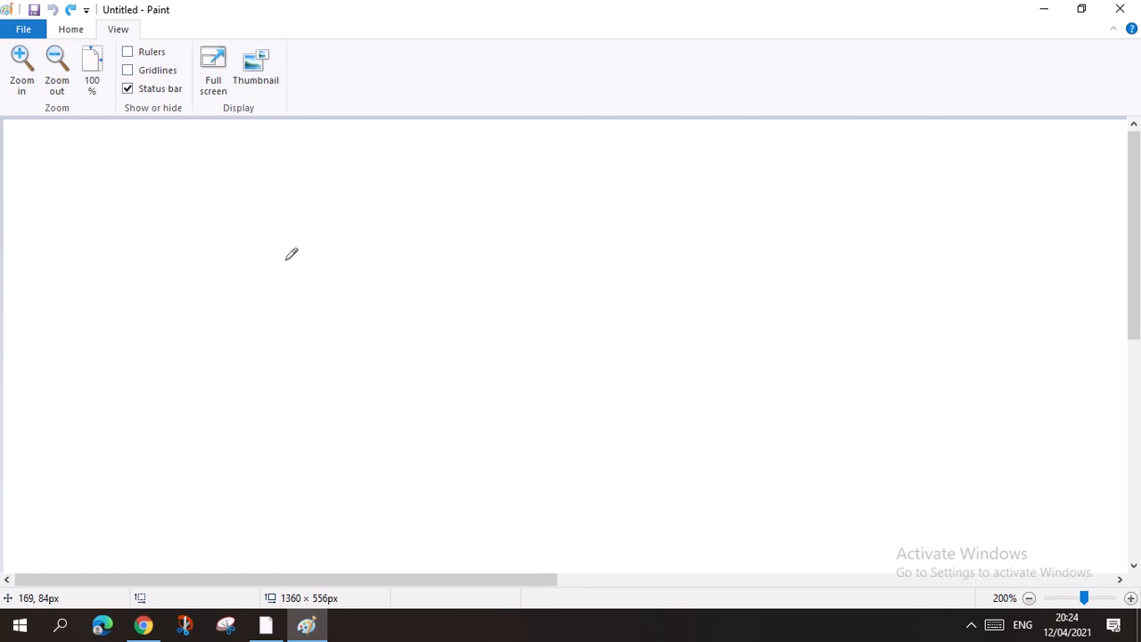
{"action": "left_click", "coordinate": [20, 61]}
{"action": "left_click", "coordinate": [239, 286]}
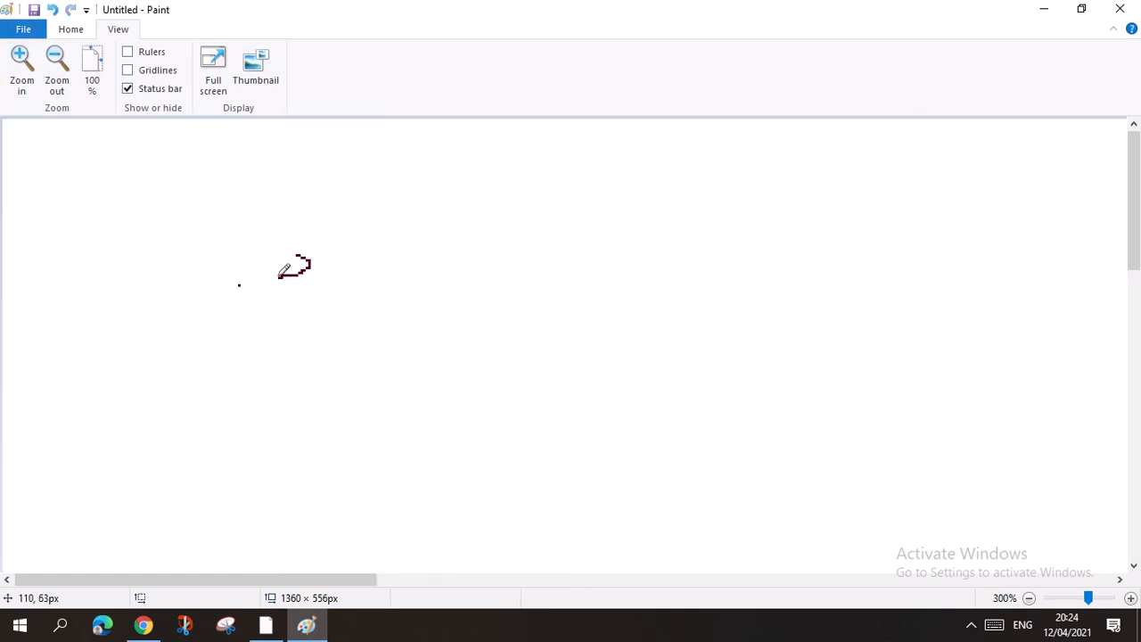
- Scribble with the dark red pencil beside the dot and undo the strokes, keeping the dot
{"action": "mouse_move", "coordinate": [300, 269]}
{"action": "left_mouse_down"}
{"action": "mouse_move", "coordinate": [374, 261]}
{"action": "mouse_move", "coordinate": [240, 354]}
{"action": "mouse_move", "coordinate": [308, 299]}
{"action": "left_mouse_up"}
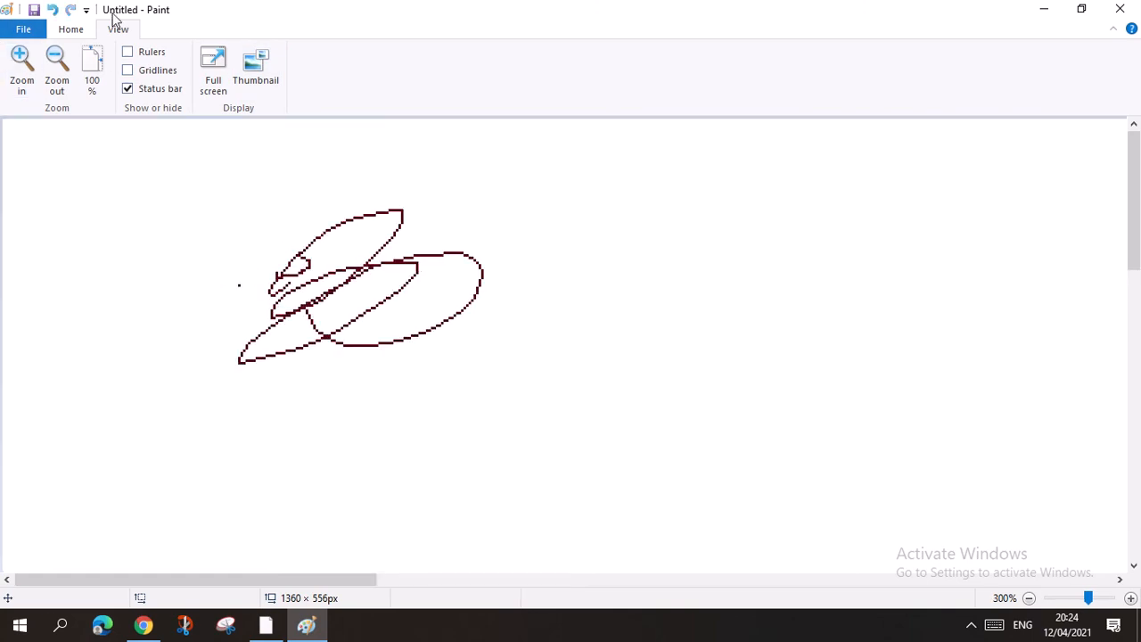
{"action": "left_click", "coordinate": [70, 28]}
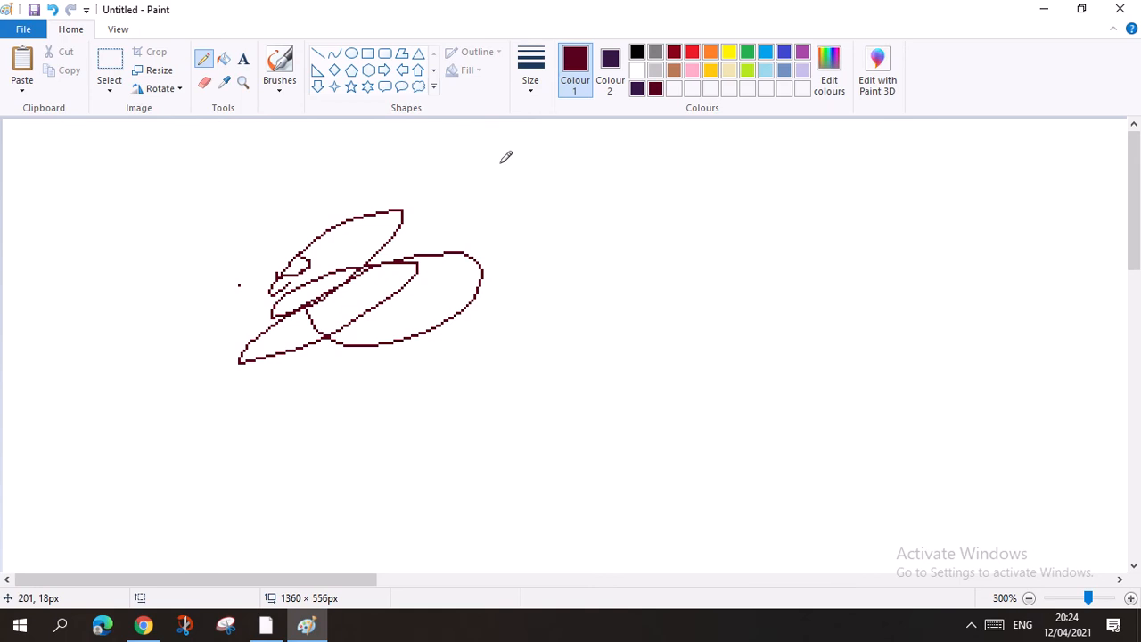
{"action": "left_click", "coordinate": [51, 10]}
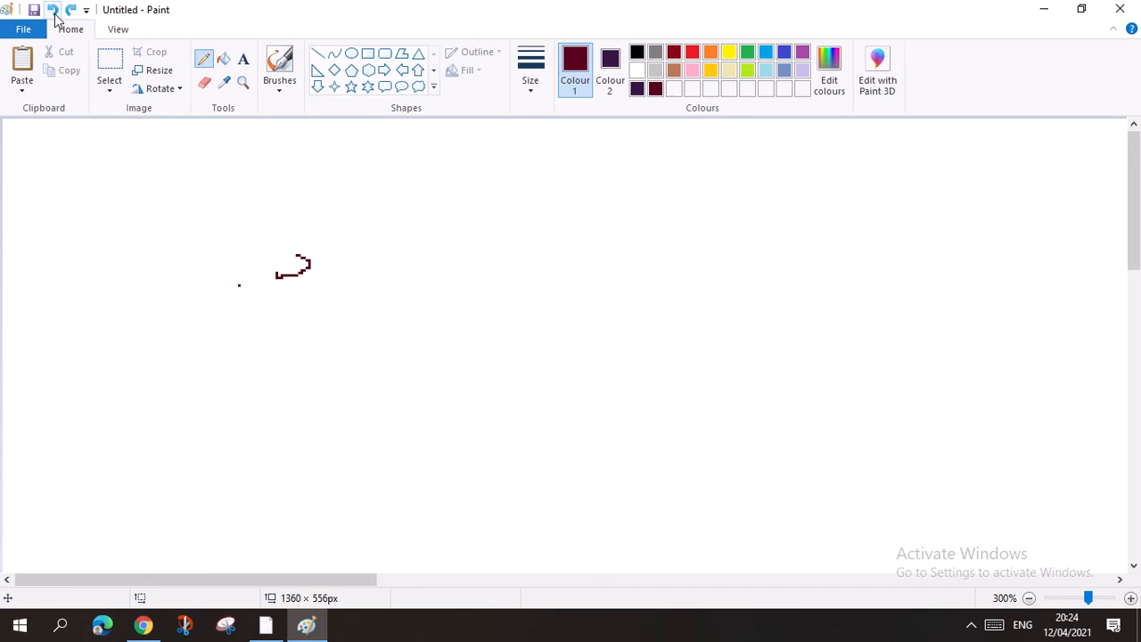
{"action": "left_click", "coordinate": [52, 10]}
- Zoom in to 400% and draw a second pencil dot above and left of the first one
{"action": "left_click", "coordinate": [117, 29]}
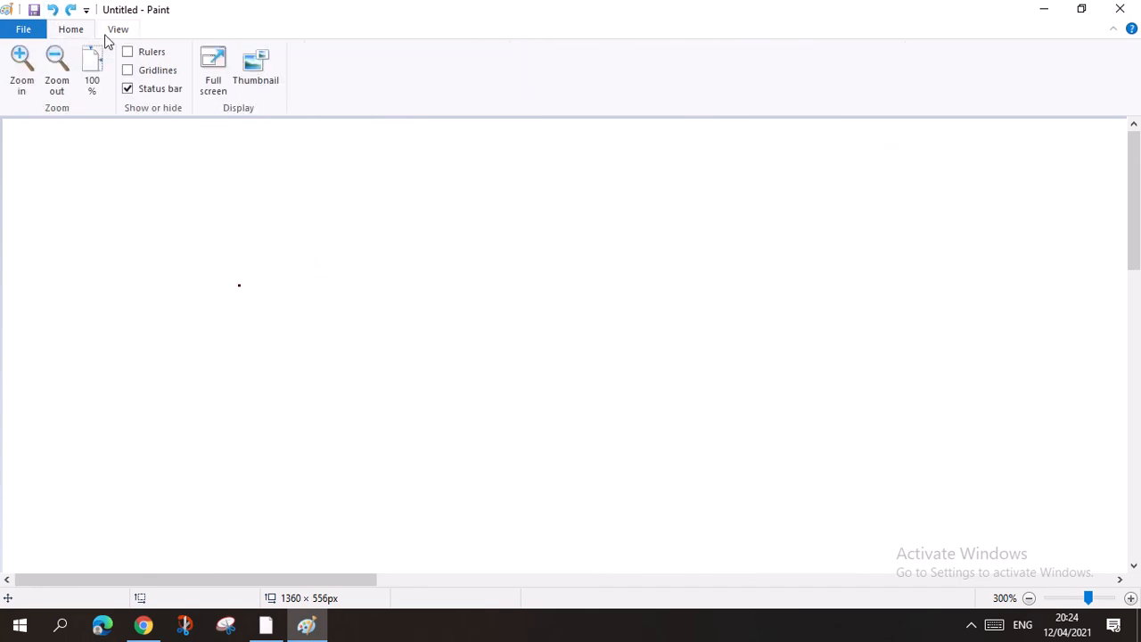
{"action": "left_click", "coordinate": [32, 67]}
{"action": "left_click", "coordinate": [143, 183]}
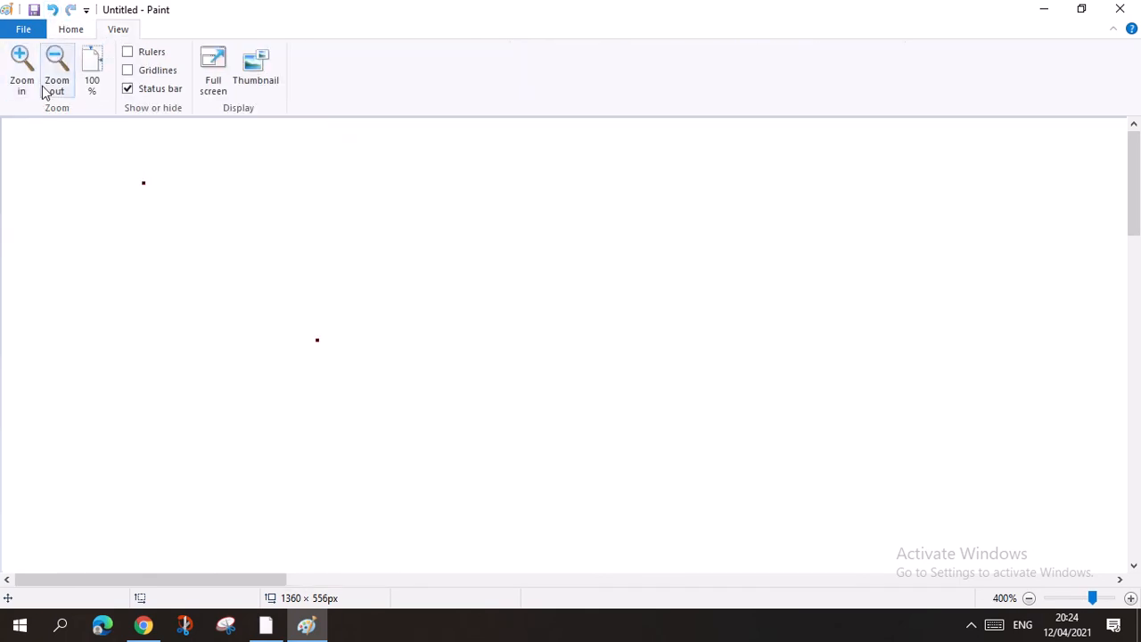
- Zoom the canvas out to 50% and bring it back to 100%
{"action": "left_click", "coordinate": [47, 92]}
{"action": "left_click", "coordinate": [47, 92]}
{"action": "left_click", "coordinate": [47, 92]}
{"action": "left_click", "coordinate": [46, 92]}
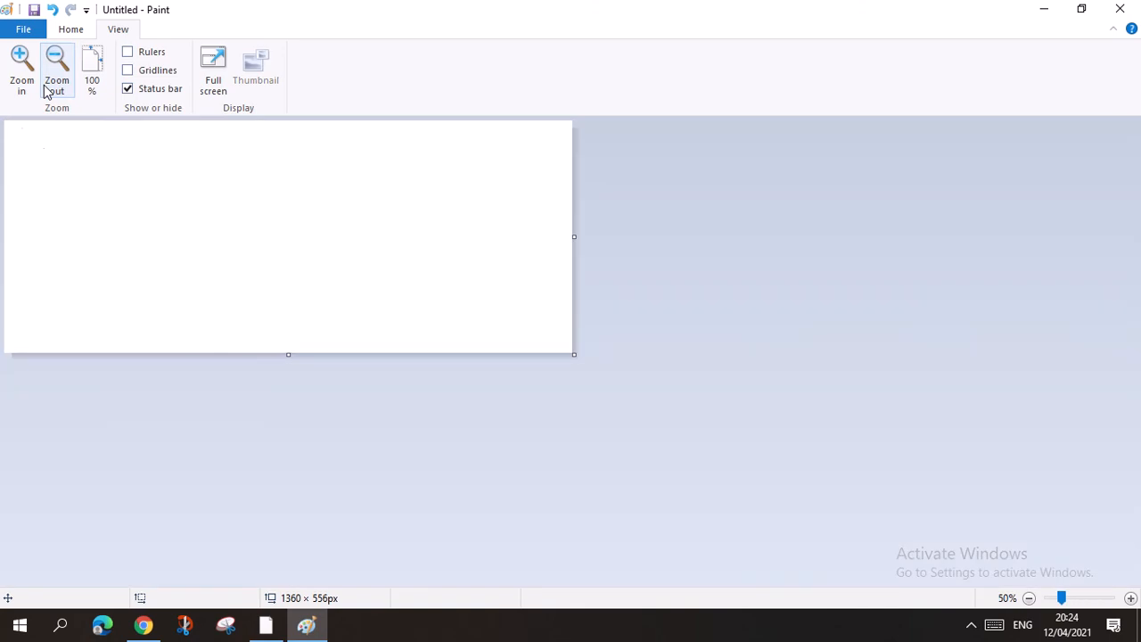
{"action": "left_click", "coordinate": [42, 72]}
{"action": "left_click", "coordinate": [26, 66]}
{"action": "left_click", "coordinate": [26, 66]}
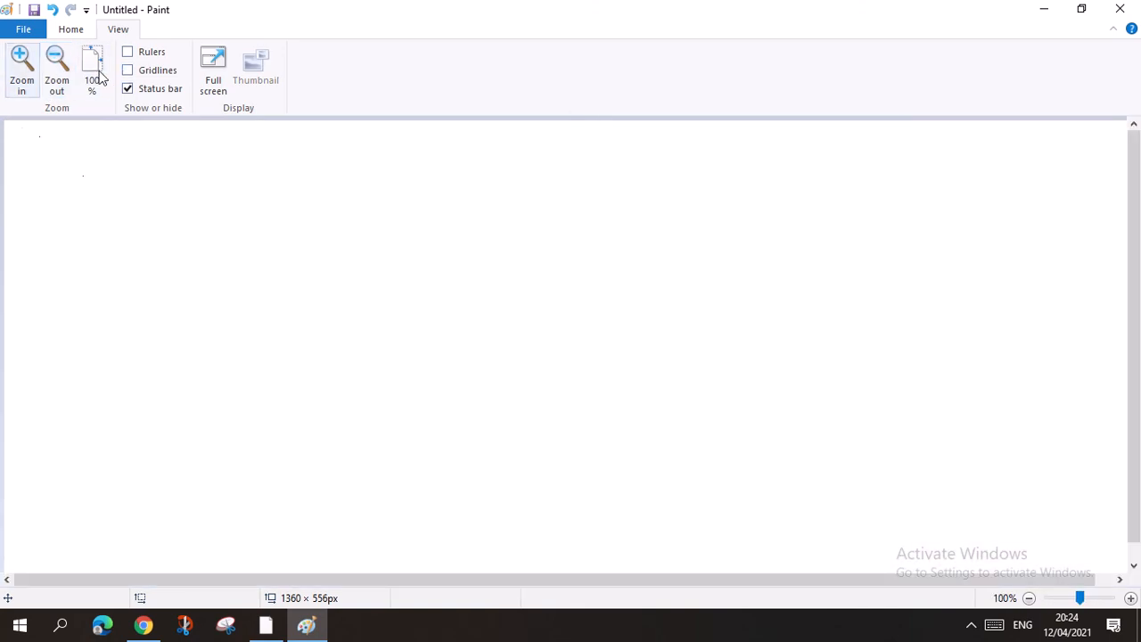
- Switch the gridlines, rulers and status bar display on and off, leaving only the status bar shown
{"action": "left_click", "coordinate": [173, 73]}
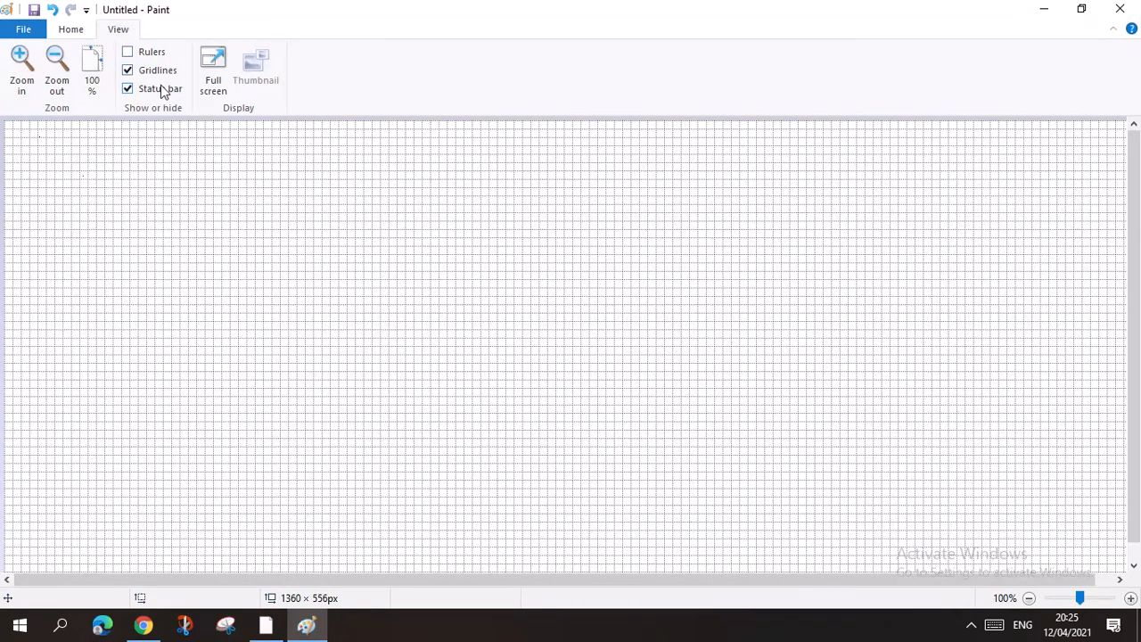
{"action": "left_click", "coordinate": [158, 55]}
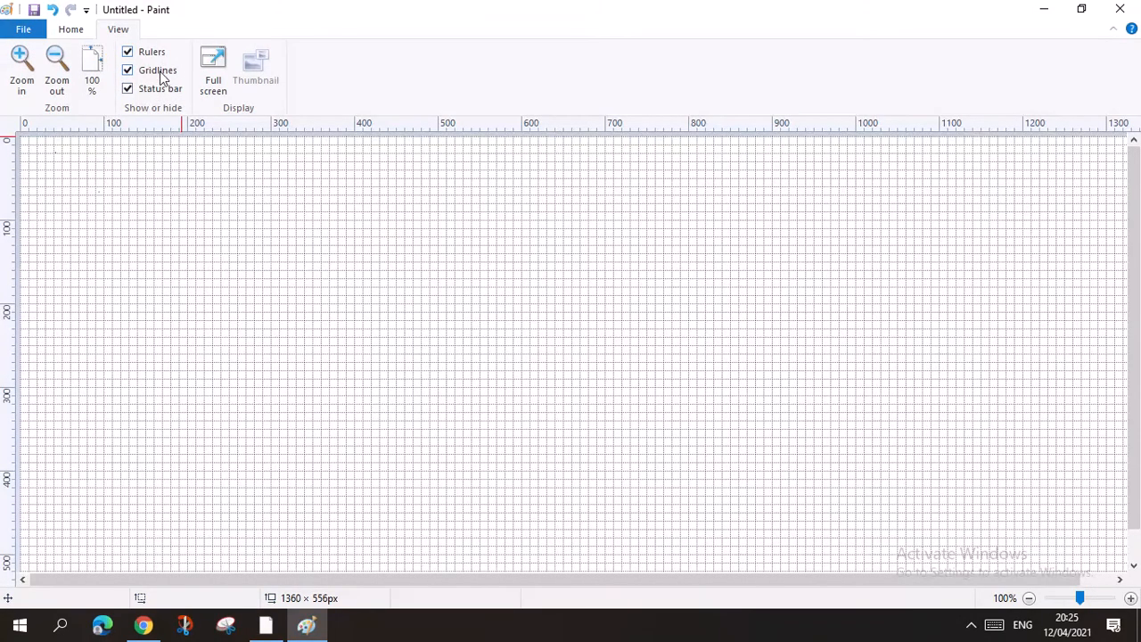
{"action": "left_click", "coordinate": [164, 76]}
{"action": "left_click", "coordinate": [163, 91]}
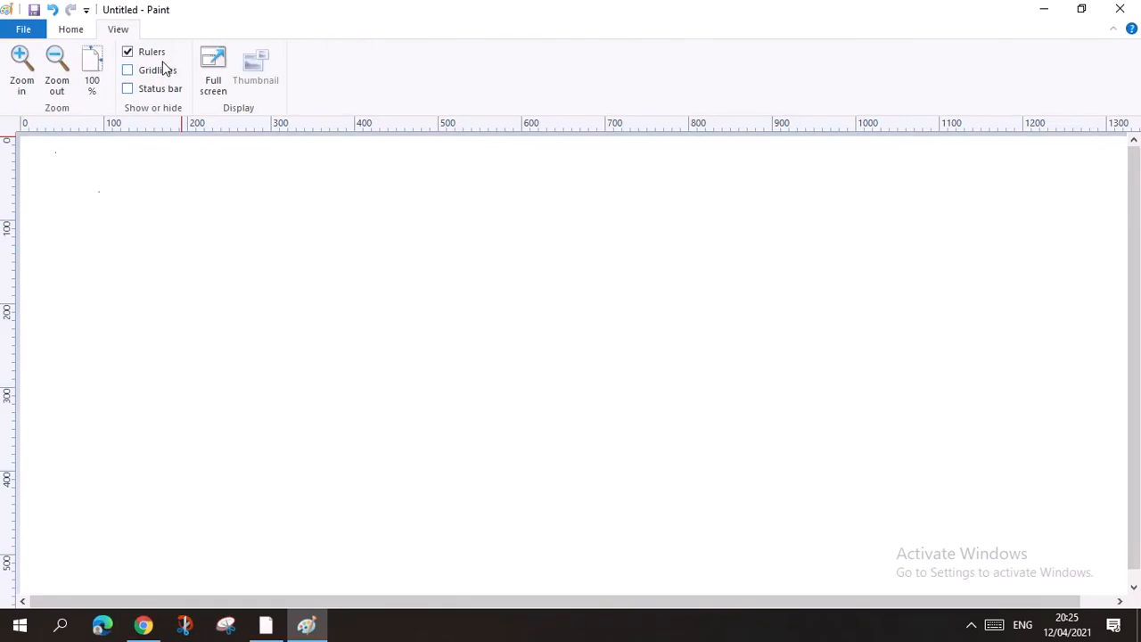
{"action": "left_click", "coordinate": [164, 71]}
{"action": "left_click", "coordinate": [163, 55]}
{"action": "left_click", "coordinate": [170, 75]}
{"action": "left_click", "coordinate": [163, 88]}
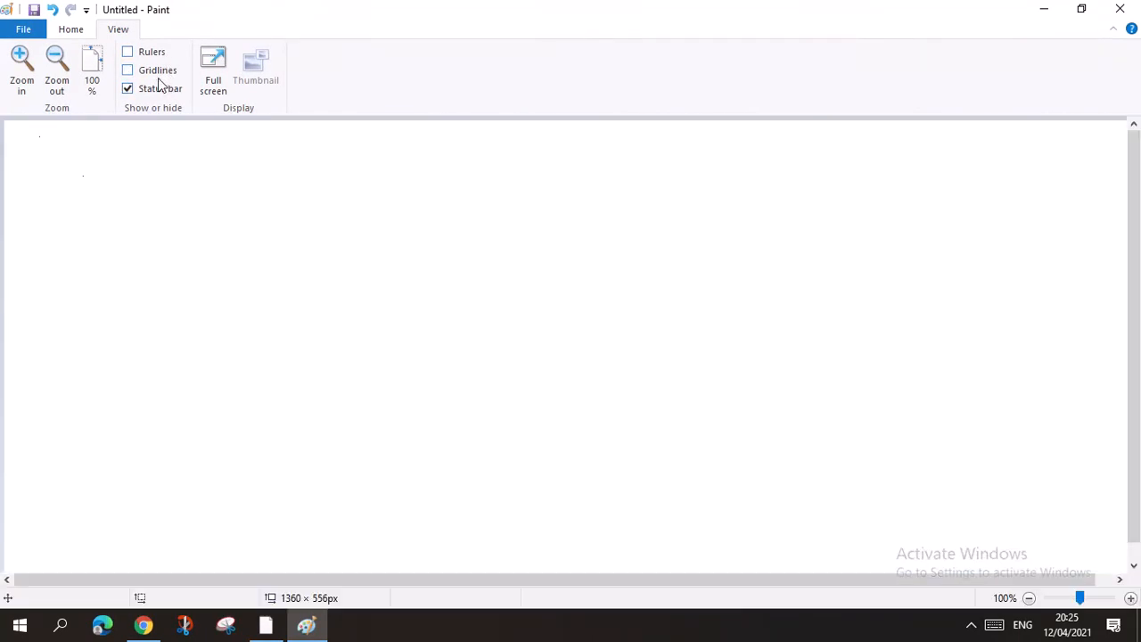
- View the picture in full screen and return to the normal window
{"action": "left_click", "coordinate": [227, 75]}
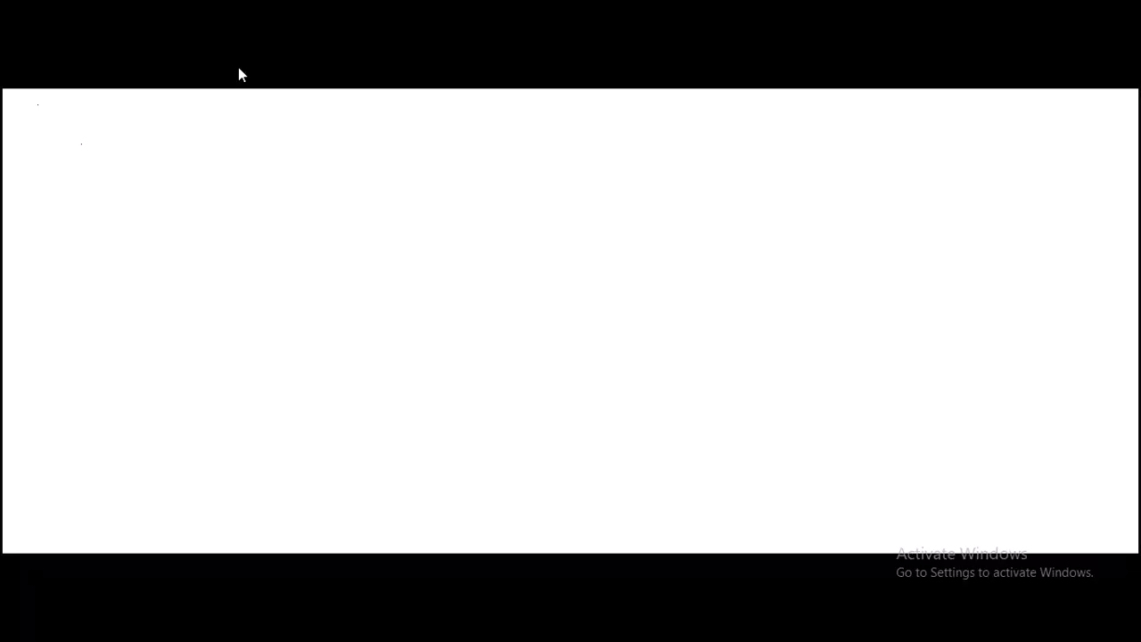
{"action": "left_click", "coordinate": [562, 63]}
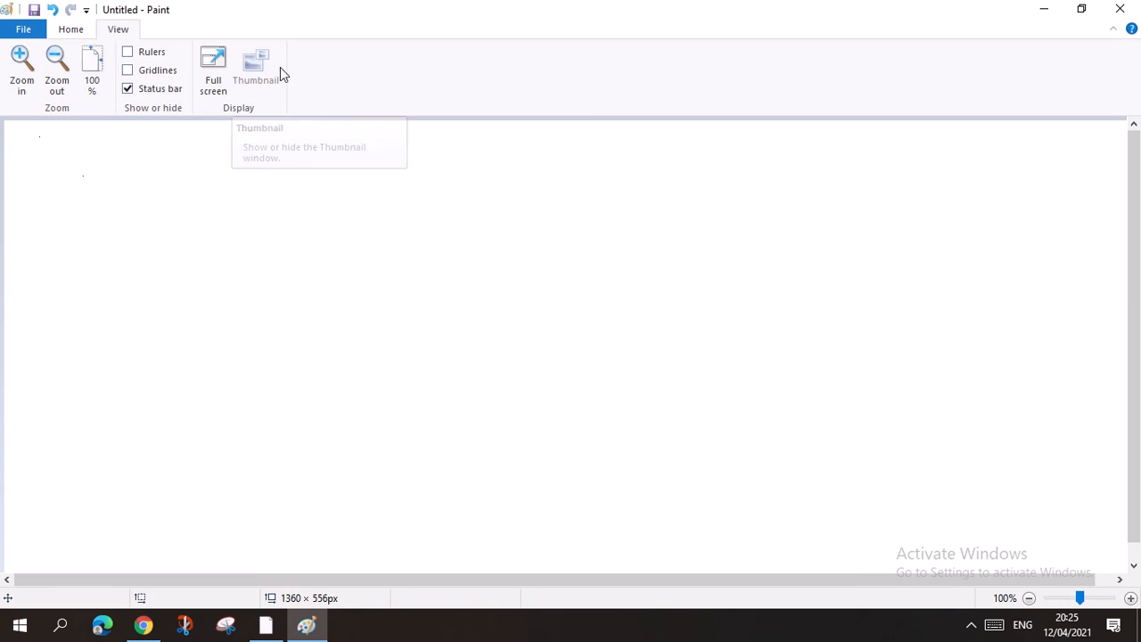
- Send the drawing to Paint 3D without saving the changes and switch to the Paint 3D window
{"action": "left_click", "coordinate": [70, 33]}
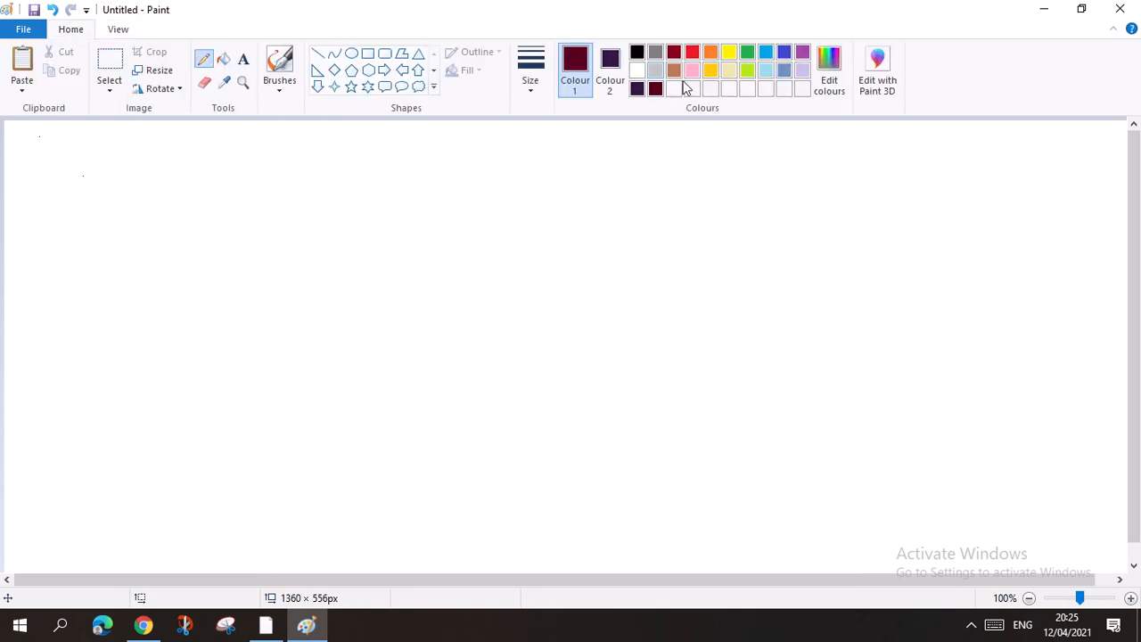
{"action": "left_click", "coordinate": [887, 64]}
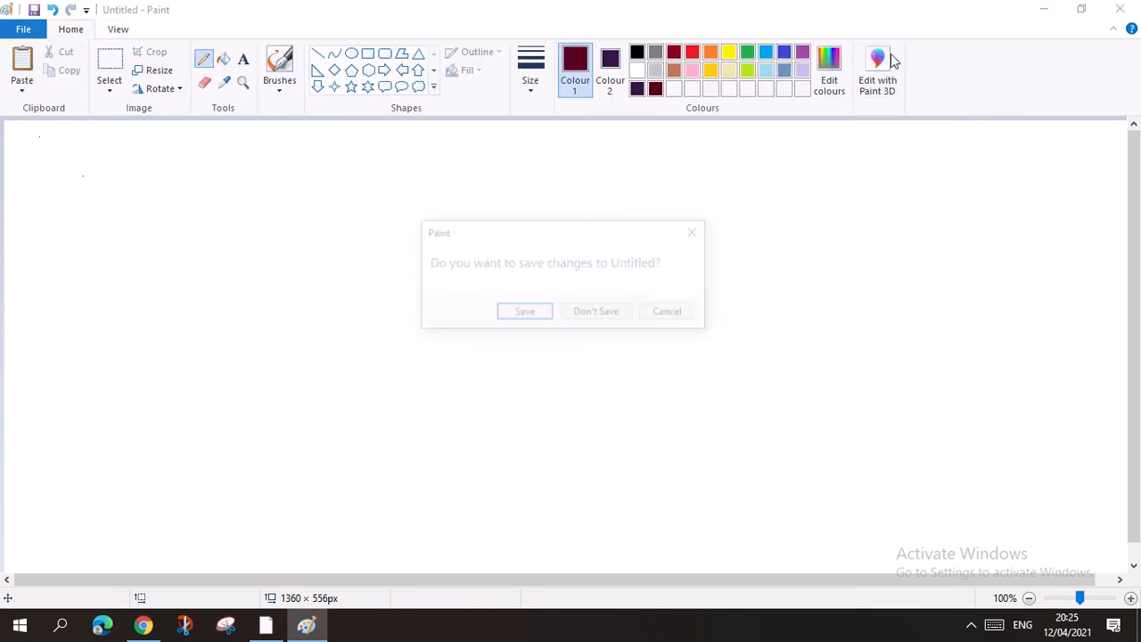
{"action": "left_click", "coordinate": [601, 313]}
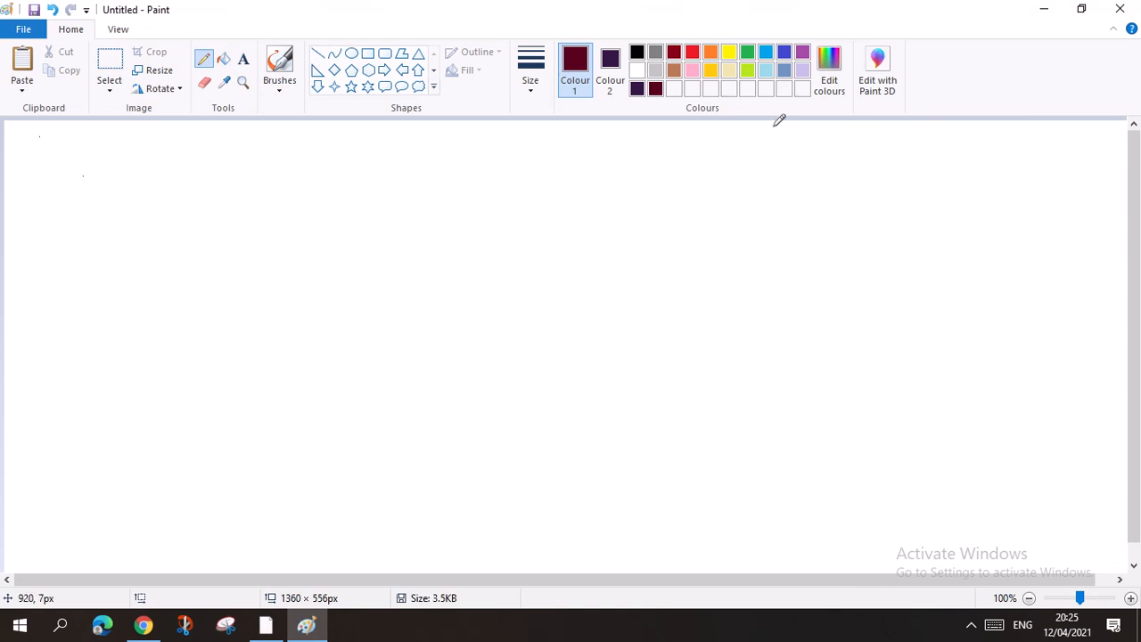
{"action": "left_click", "coordinate": [828, 85]}
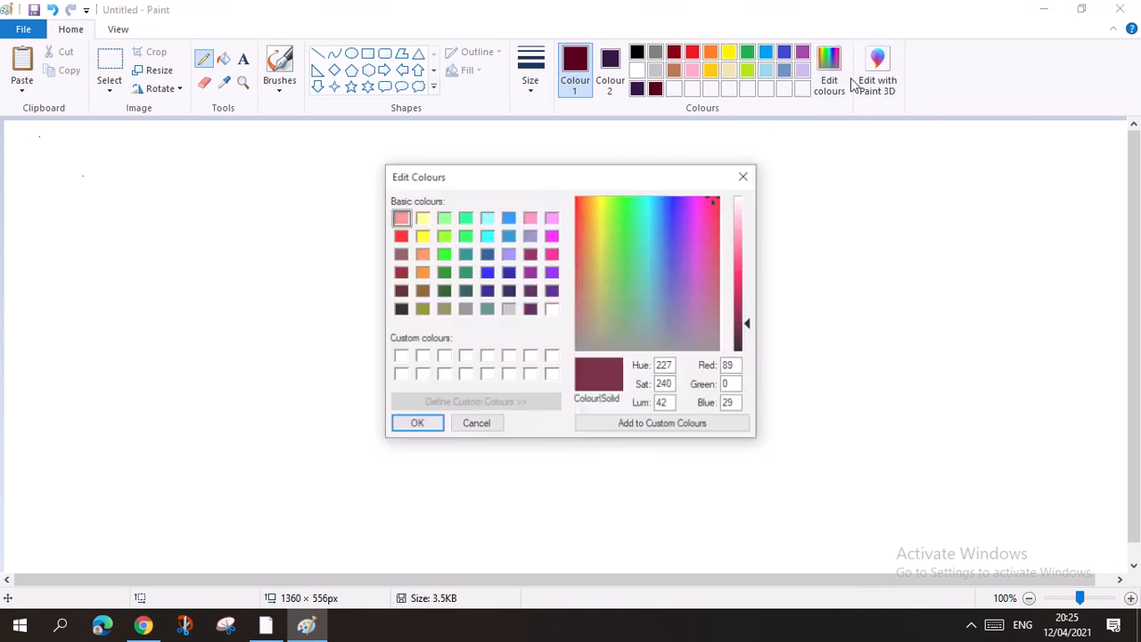
{"action": "left_click", "coordinate": [745, 176]}
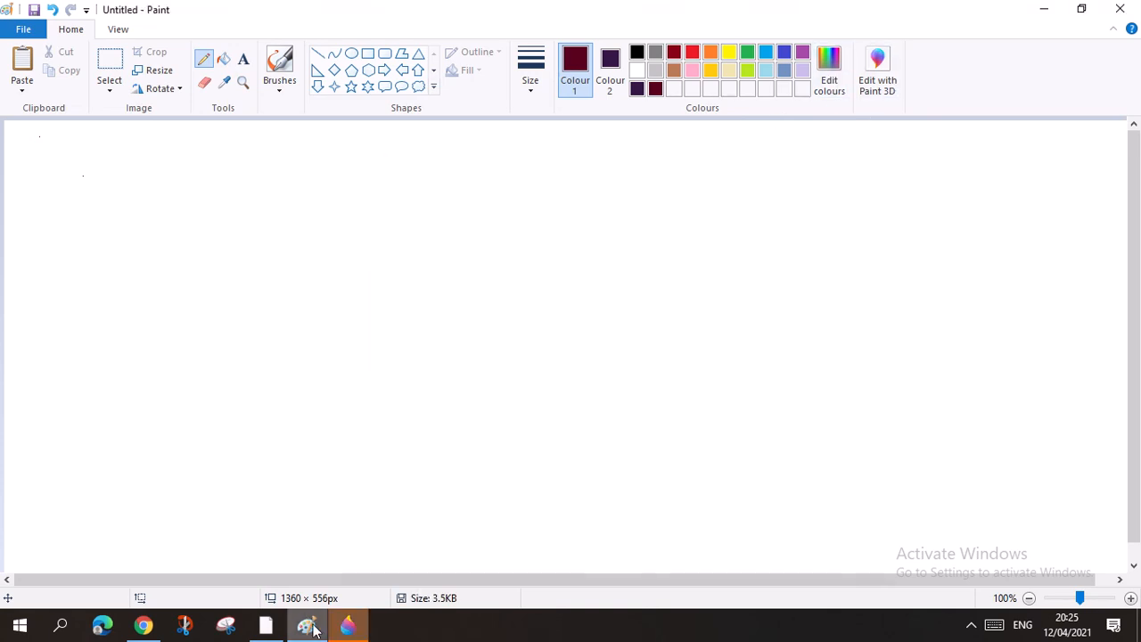
{"action": "left_click", "coordinate": [360, 627]}
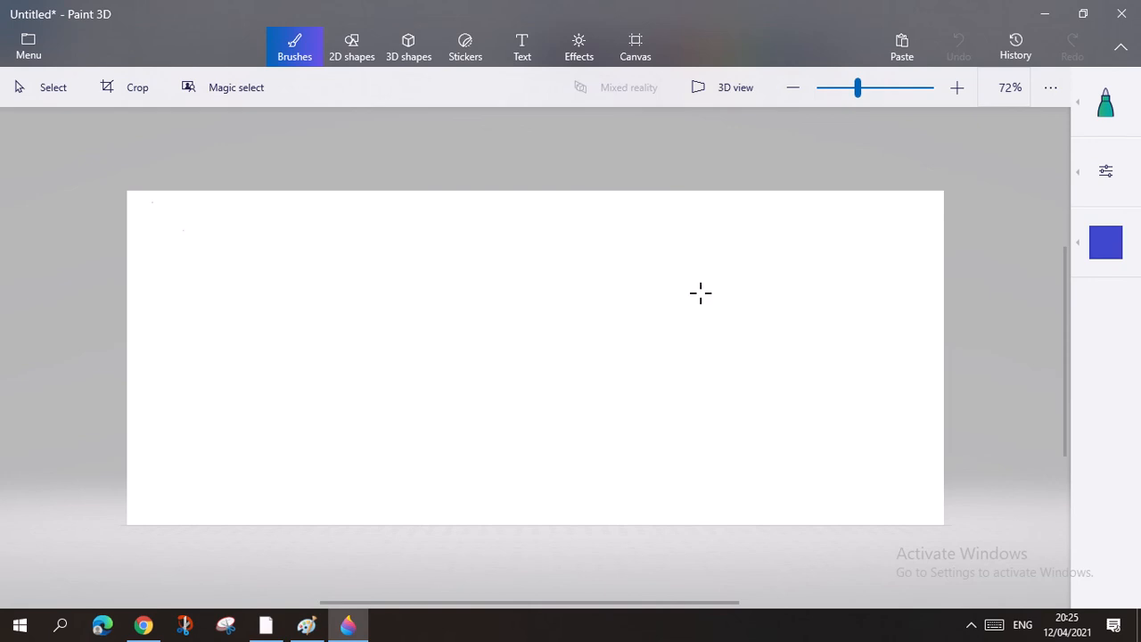
- Look over the file options and saved projects, and return to the canvas
{"action": "scroll", "coordinate": [698, 308], "scroll_direction": "up", "scroll_amount": 2}
{"action": "scroll", "coordinate": [698, 318], "scroll_direction": "down", "scroll_amount": 1}
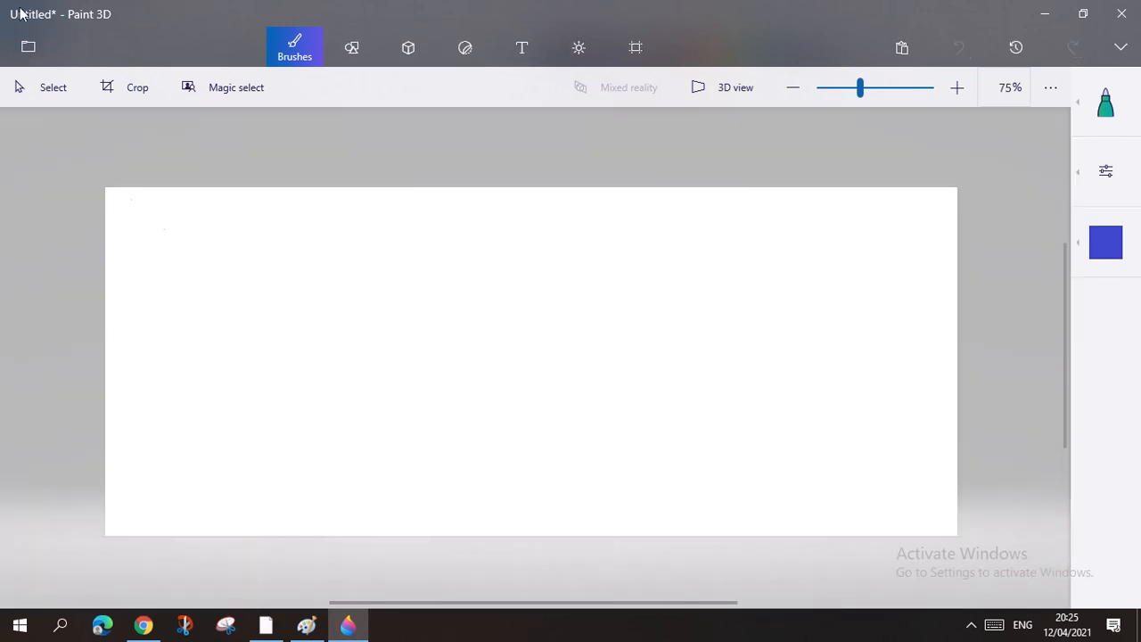
{"action": "left_click", "coordinate": [20, 45]}
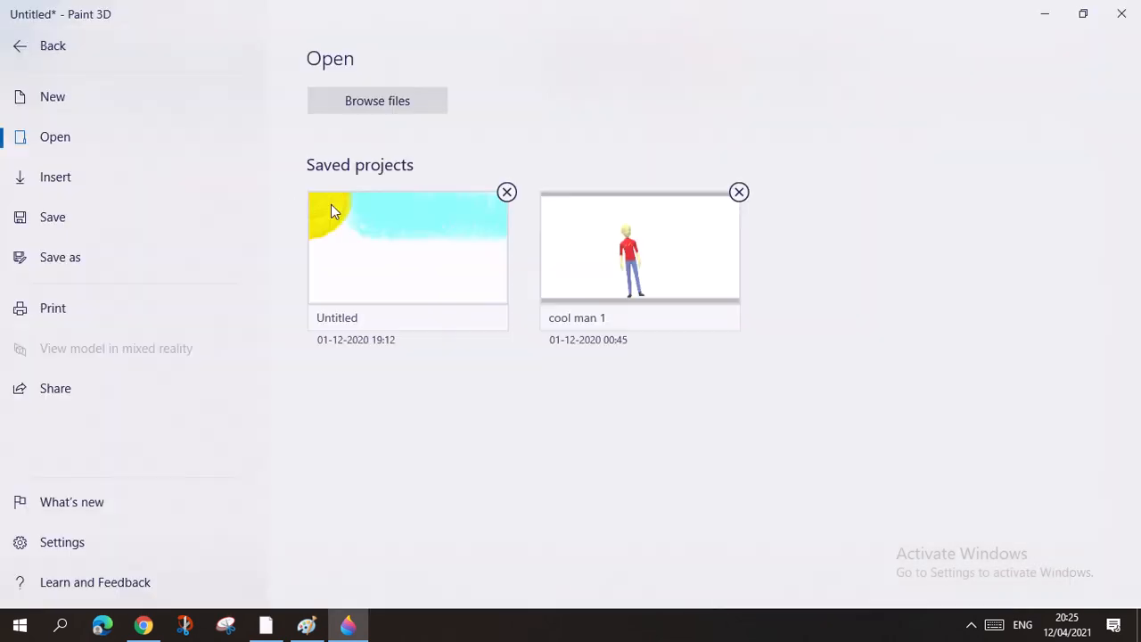
{"action": "left_click", "coordinate": [29, 47]}
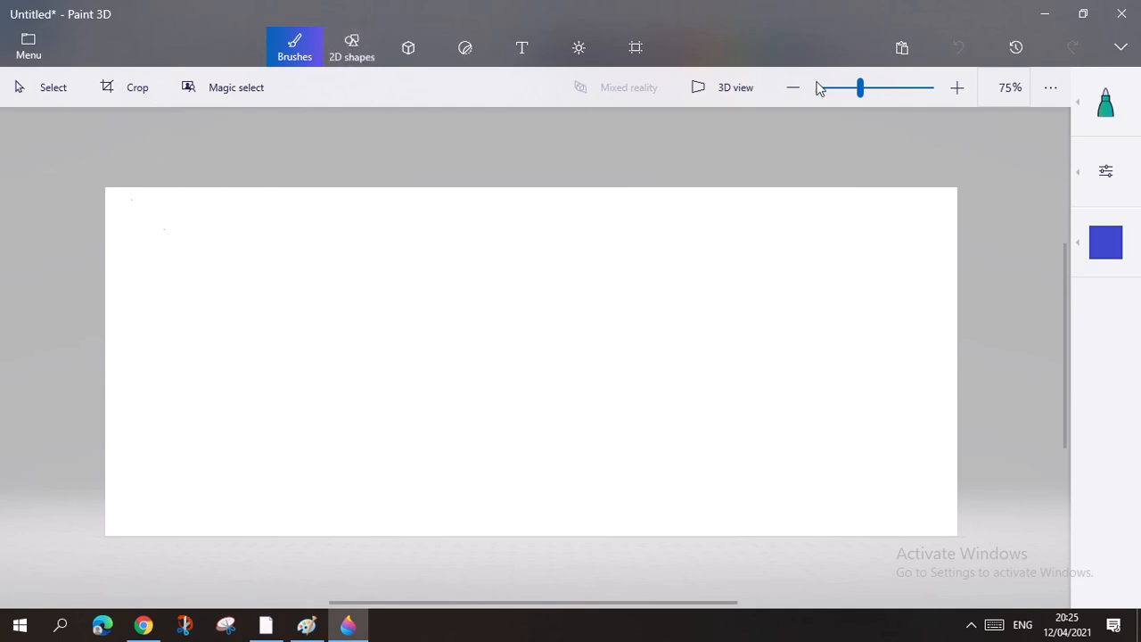
- Scribble two figure-eight loops with the blue marker and draw looping curves across the canvas with the crayon
{"action": "mouse_move", "coordinate": [713, 323]}
{"action": "left_mouse_down"}
{"action": "mouse_move", "coordinate": [775, 350]}
{"action": "mouse_move", "coordinate": [766, 419]}
{"action": "mouse_move", "coordinate": [784, 346]}
{"action": "left_mouse_up"}
{"action": "left_click", "coordinate": [1105, 103]}
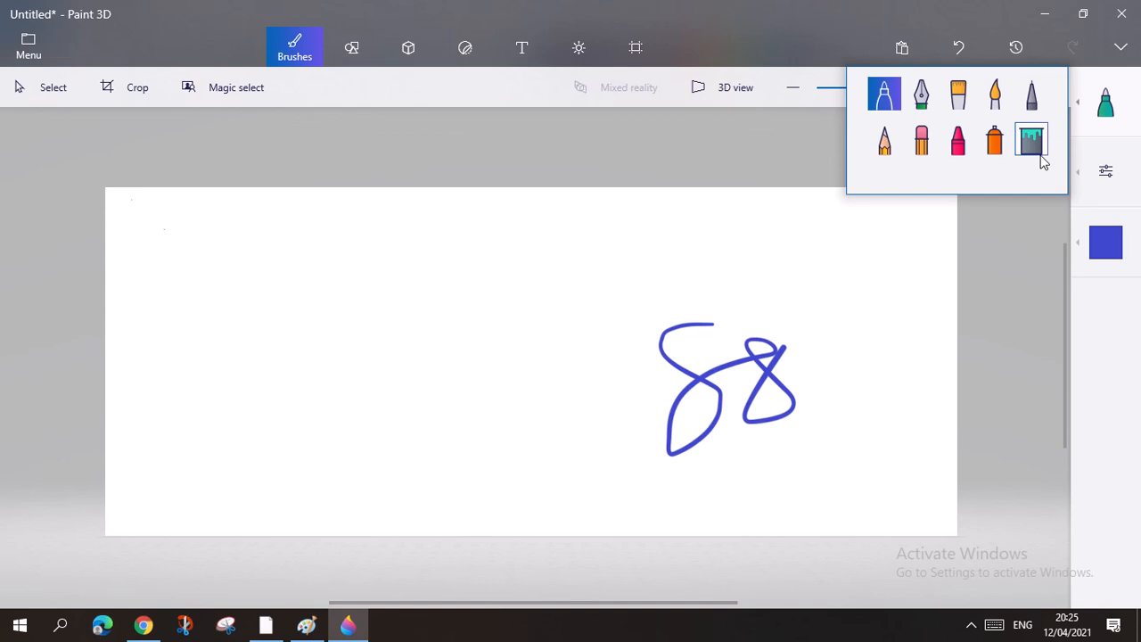
{"action": "left_click", "coordinate": [957, 140]}
{"action": "left_click_drag", "start_coordinate": [370, 260], "coordinate": [327, 287]}
{"action": "mouse_move", "coordinate": [560, 345]}
{"action": "left_mouse_down"}
{"action": "mouse_move", "coordinate": [845, 273]}
{"action": "mouse_move", "coordinate": [641, 456]}
{"action": "left_mouse_up"}
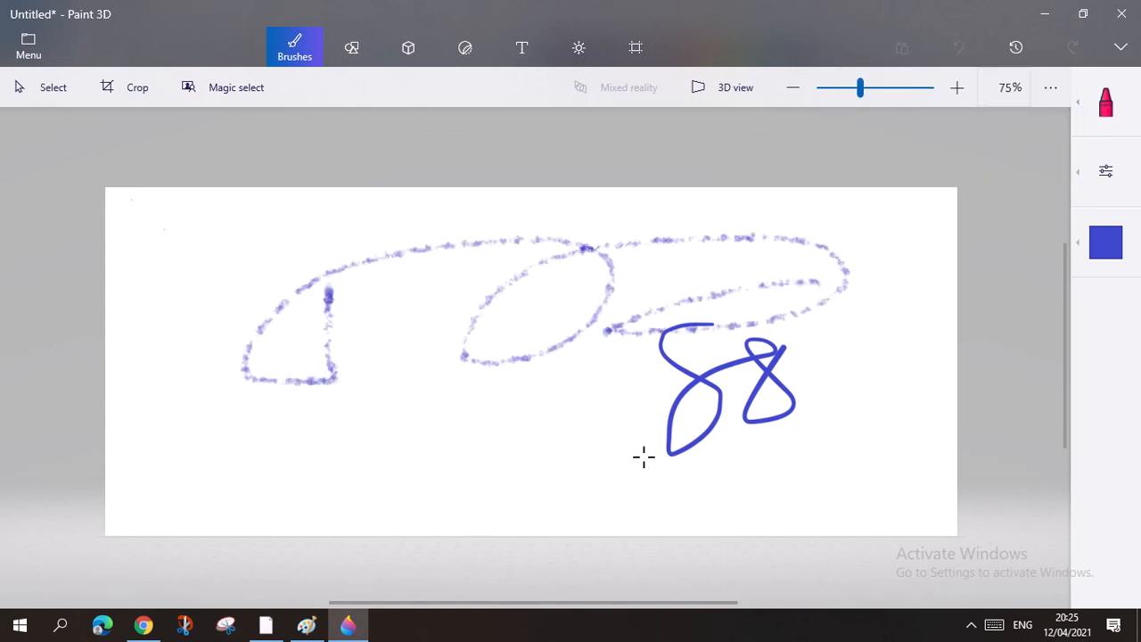
- Set the crayon thickness to 100 px and scribble, and lower its opacity for a second, fainter scribble
{"action": "left_click", "coordinate": [1125, 167]}
{"action": "left_click_drag", "start_coordinate": [983, 187], "coordinate": [1057, 221]}
{"action": "mouse_move", "coordinate": [439, 416]}
{"action": "left_mouse_down"}
{"action": "mouse_move", "coordinate": [580, 400]}
{"action": "mouse_move", "coordinate": [593, 347]}
{"action": "left_mouse_up"}
{"action": "left_click", "coordinate": [1105, 170]}
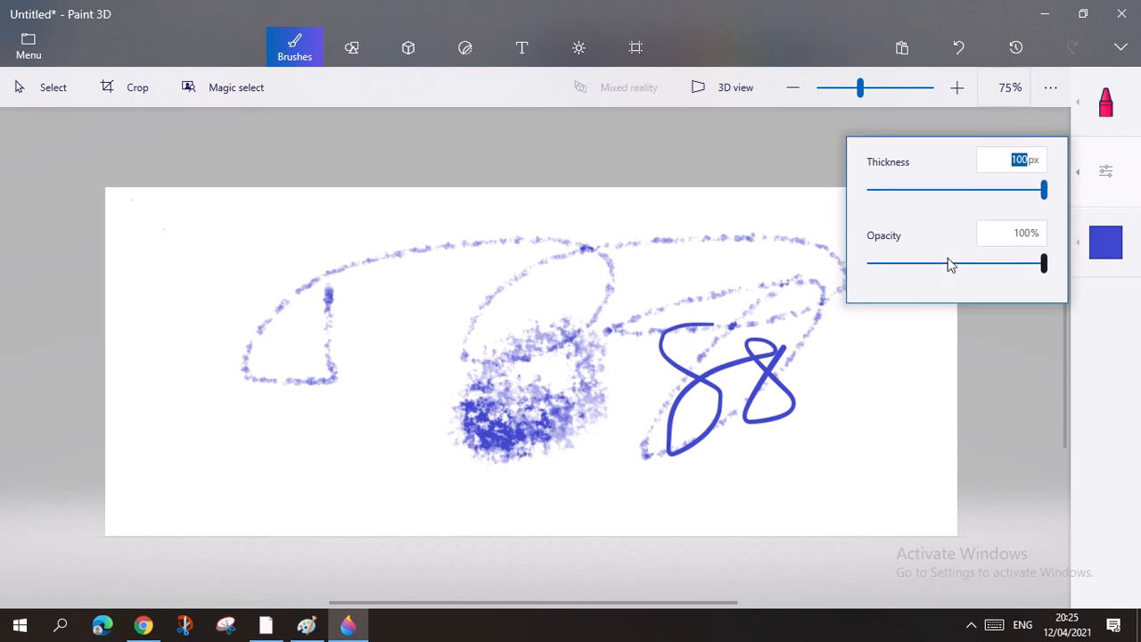
{"action": "left_click_drag", "start_coordinate": [950, 262], "coordinate": [876, 275]}
{"action": "mouse_move", "coordinate": [380, 398]}
{"action": "left_mouse_down"}
{"action": "mouse_move", "coordinate": [404, 431]}
{"action": "mouse_move", "coordinate": [402, 374]}
{"action": "mouse_move", "coordinate": [301, 456]}
{"action": "mouse_move", "coordinate": [321, 411]}
{"action": "mouse_move", "coordinate": [362, 372]}
{"action": "mouse_move", "coordinate": [374, 402]}
{"action": "mouse_move", "coordinate": [664, 394]}
{"action": "left_mouse_up"}
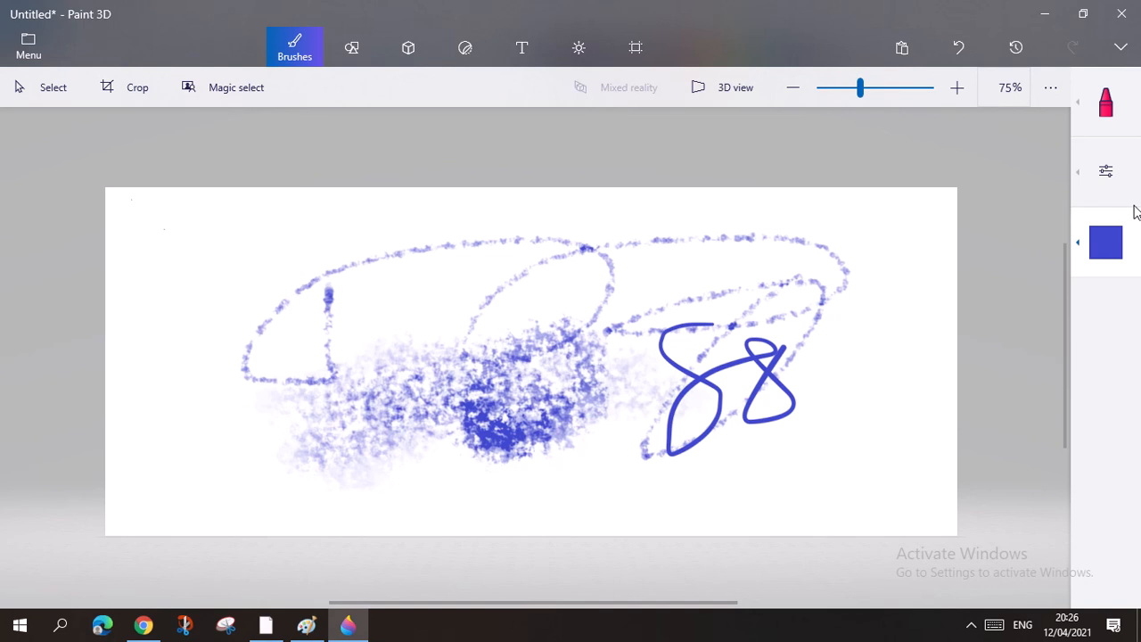
- Undo all the crayon and marker strokes, leaving only the two original dots
{"action": "left_click", "coordinate": [959, 49]}
{"action": "left_click", "coordinate": [959, 49]}
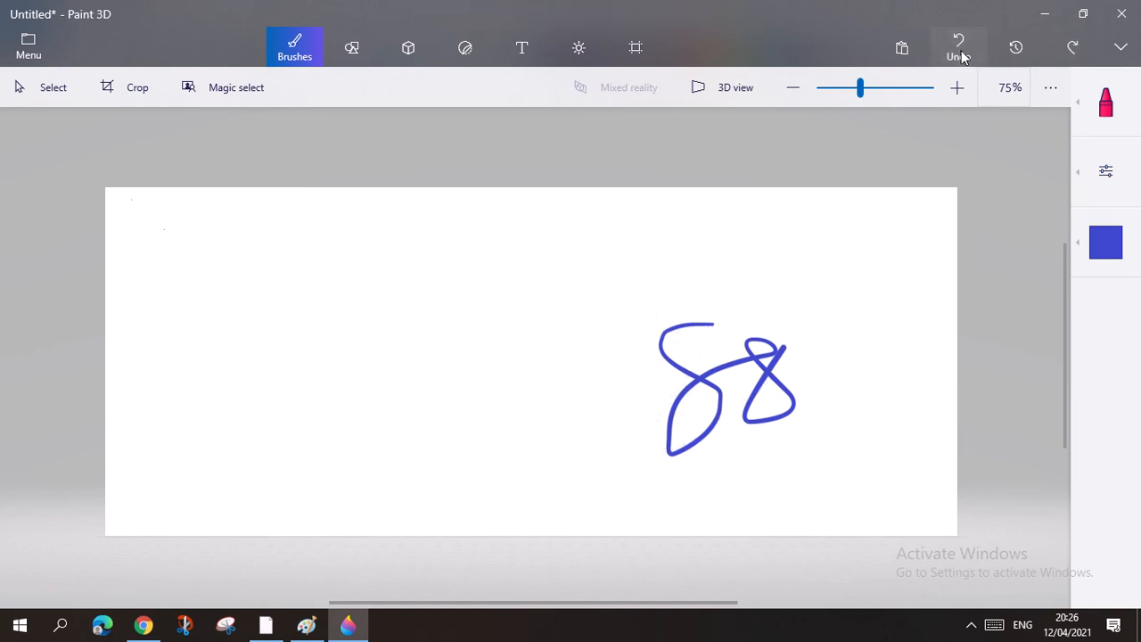
{"action": "left_click", "coordinate": [959, 49]}
- Keep the indigo Polished metal colour, choose the marker and scribble overlapping loops on the canvas
{"action": "left_click", "coordinate": [1104, 241]}
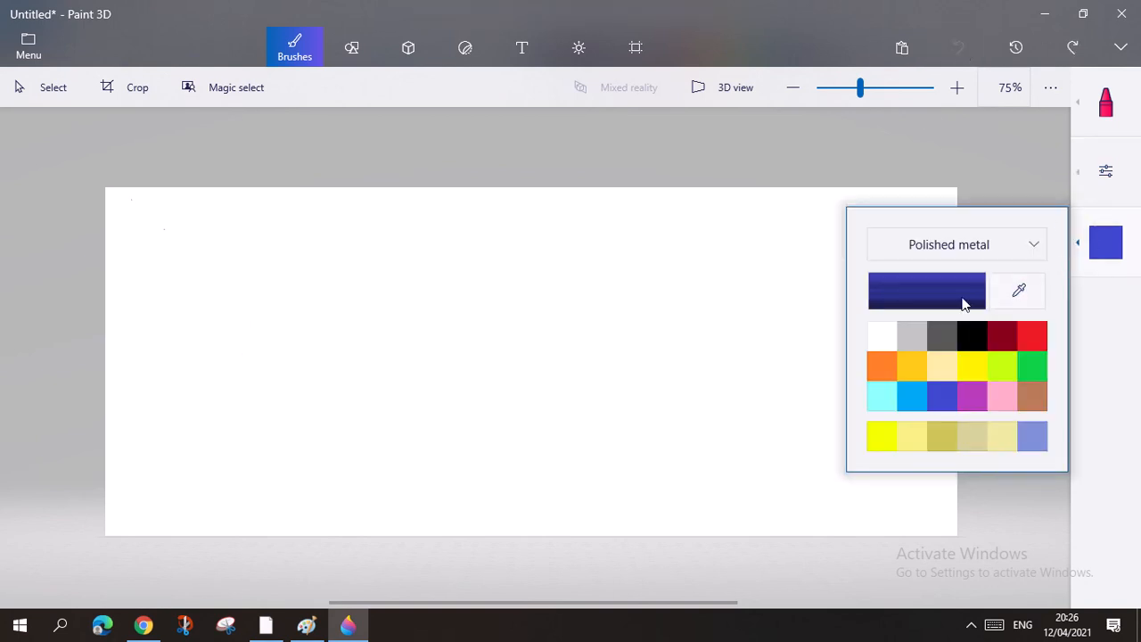
{"action": "left_click", "coordinate": [1034, 246]}
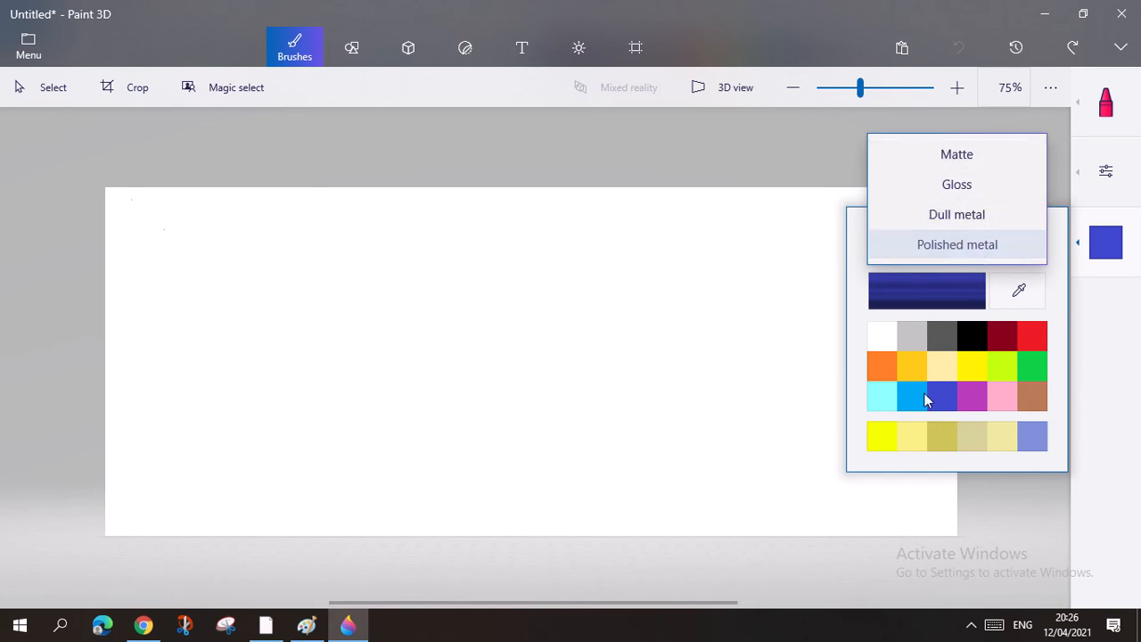
{"action": "left_click", "coordinate": [947, 397]}
{"action": "left_click", "coordinate": [1105, 103]}
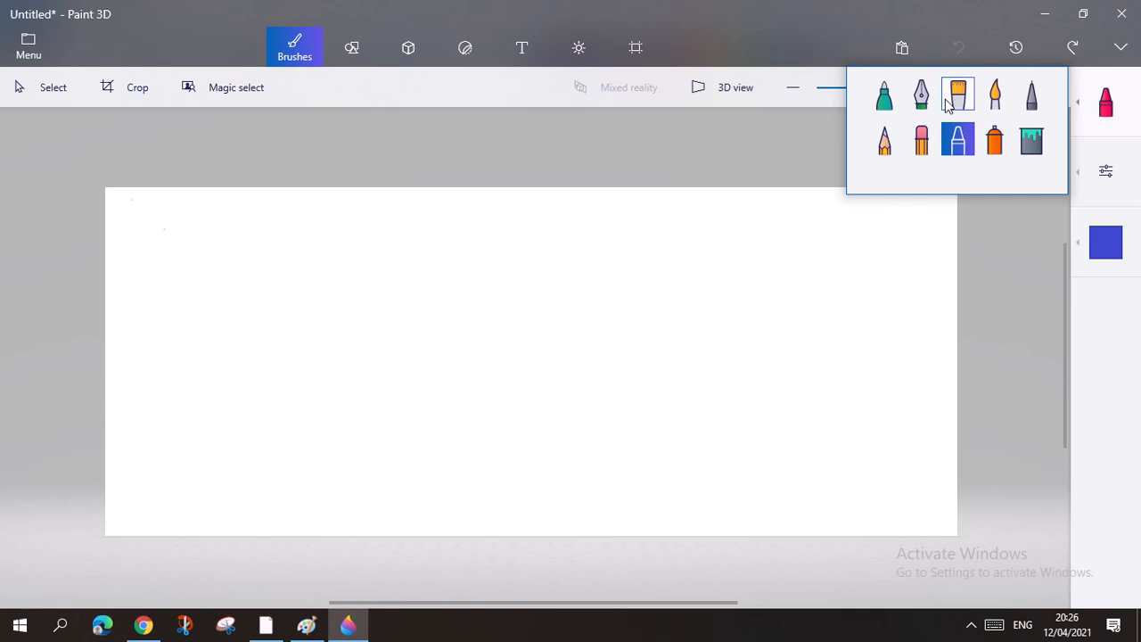
{"action": "left_click", "coordinate": [871, 114]}
{"action": "mouse_move", "coordinate": [767, 306]}
{"action": "left_mouse_down"}
{"action": "mouse_move", "coordinate": [806, 359]}
{"action": "mouse_move", "coordinate": [793, 304]}
{"action": "mouse_move", "coordinate": [887, 317]}
{"action": "mouse_move", "coordinate": [957, 381]}
{"action": "mouse_move", "coordinate": [953, 332]}
{"action": "left_mouse_up"}
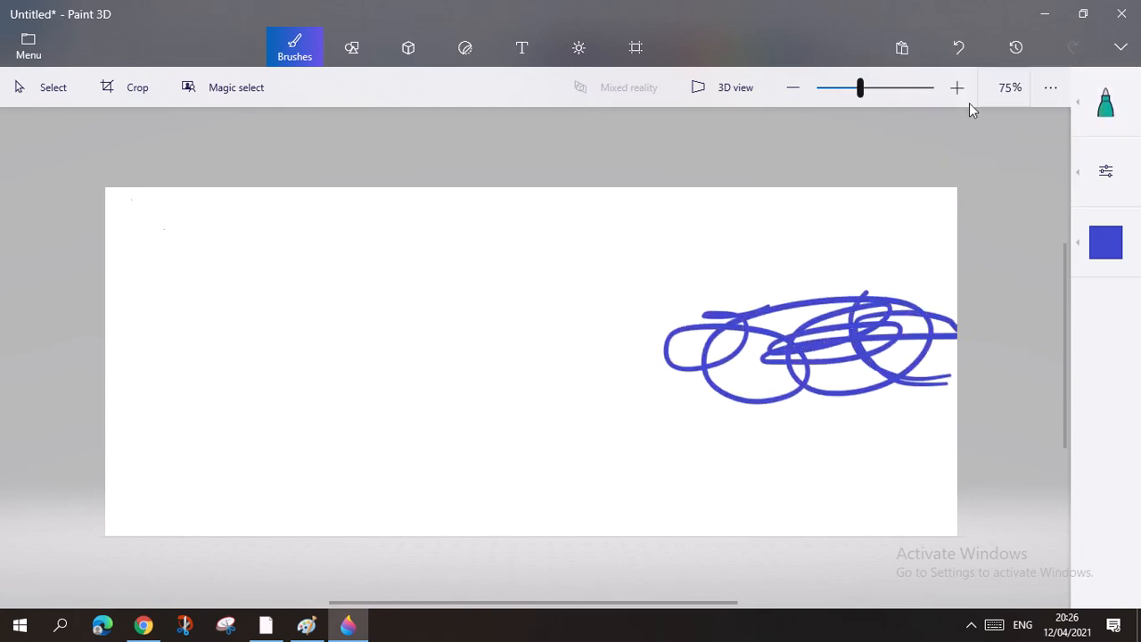
- Set the marker's material to Dull metal, draw another scribble above the loops, and undo both scribbles
{"action": "left_click", "coordinate": [1103, 240]}
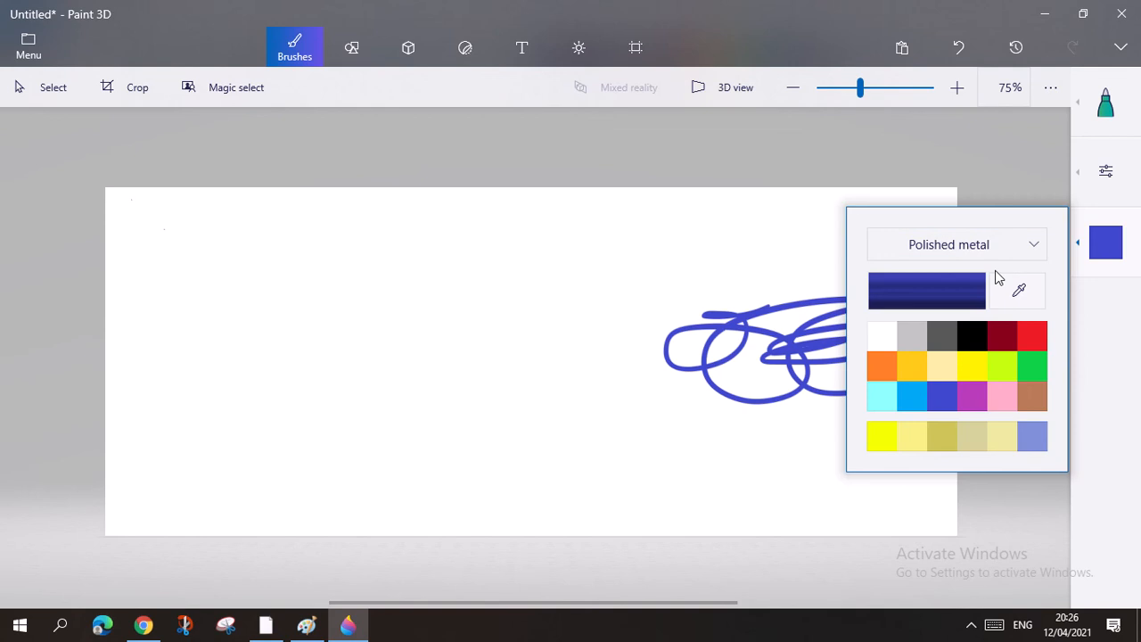
{"action": "left_click", "coordinate": [1000, 240]}
{"action": "left_click", "coordinate": [912, 214]}
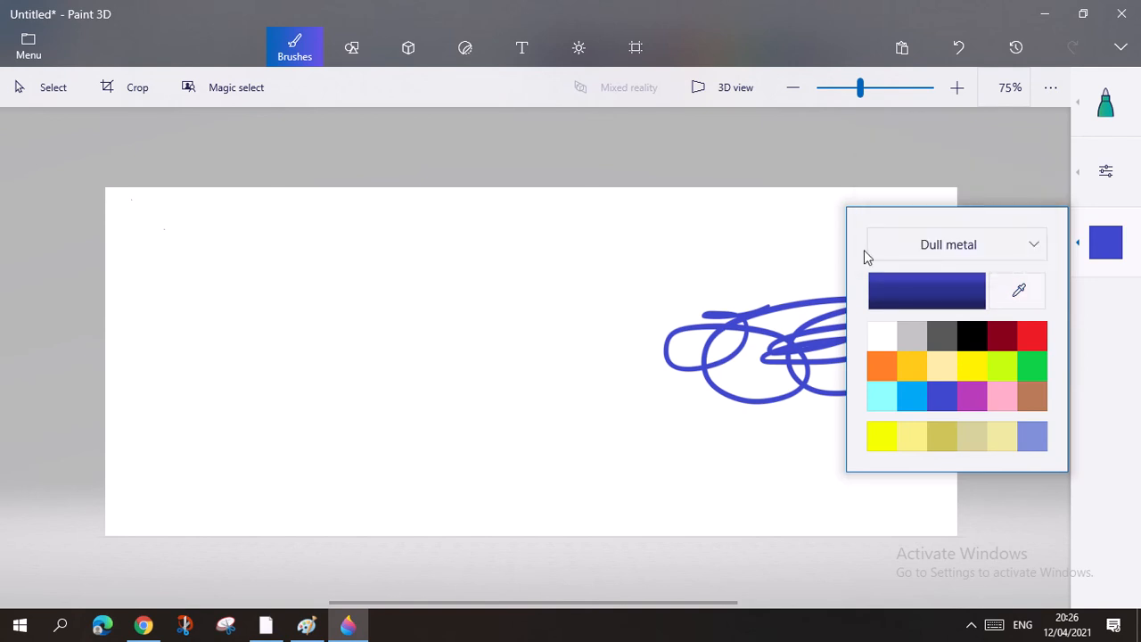
{"action": "mouse_move", "coordinate": [711, 257]}
{"action": "left_mouse_down"}
{"action": "mouse_move", "coordinate": [802, 267]}
{"action": "mouse_move", "coordinate": [821, 204]}
{"action": "left_mouse_up"}
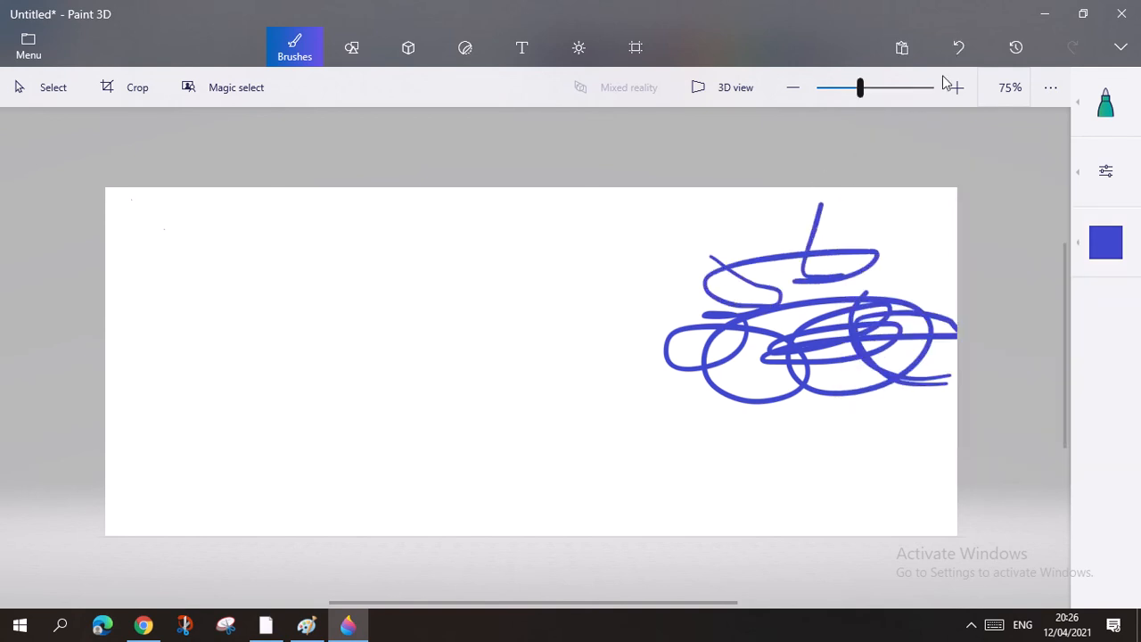
{"action": "left_click", "coordinate": [944, 55]}
{"action": "left_click", "coordinate": [962, 52]}
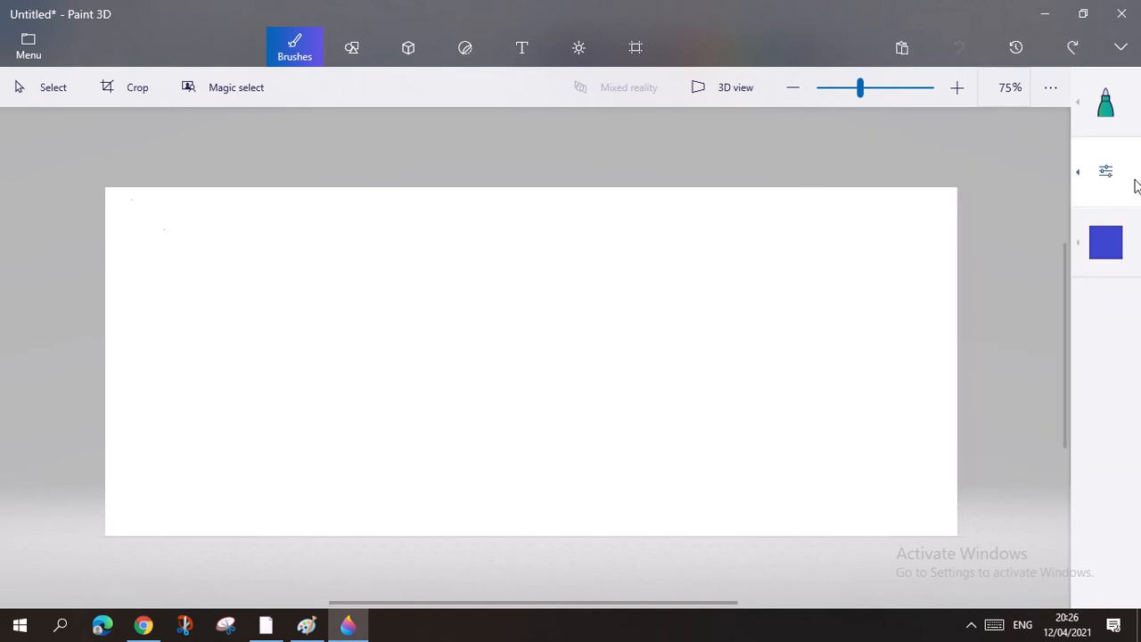
- Set the marker's material to Matte, and draw and undo a trial looping curve
{"action": "left_click", "coordinate": [1104, 234]}
{"action": "left_click", "coordinate": [1035, 242]}
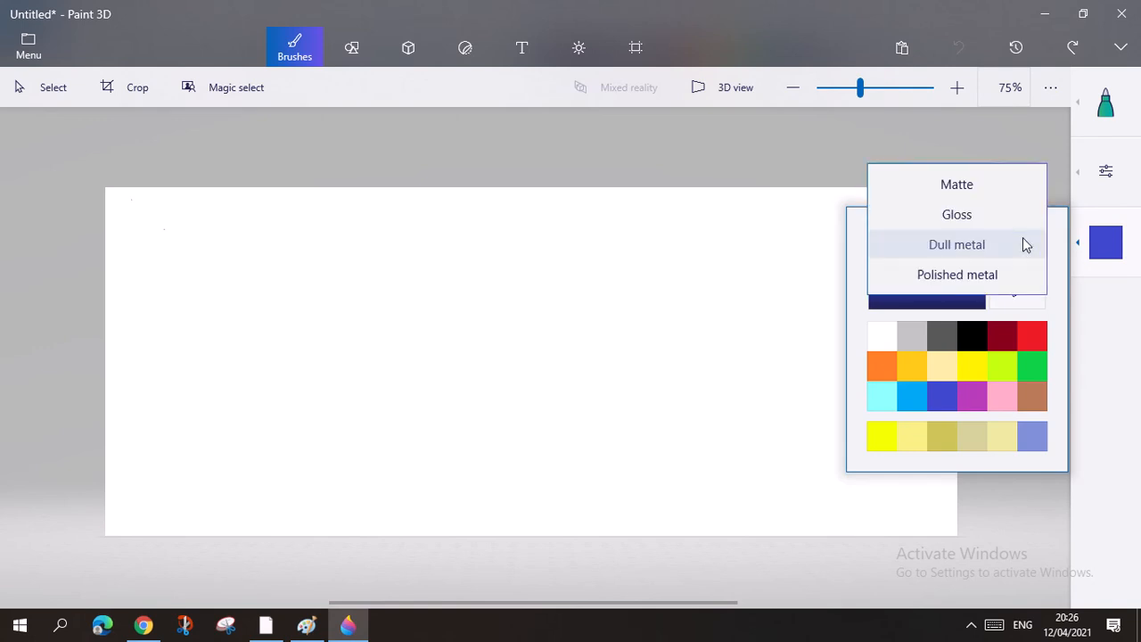
{"action": "left_click", "coordinate": [1024, 187]}
{"action": "mouse_move", "coordinate": [556, 281]}
{"action": "left_mouse_down"}
{"action": "mouse_move", "coordinate": [651, 352]}
{"action": "mouse_move", "coordinate": [774, 278]}
{"action": "left_mouse_up"}
{"action": "left_click", "coordinate": [1107, 244]}
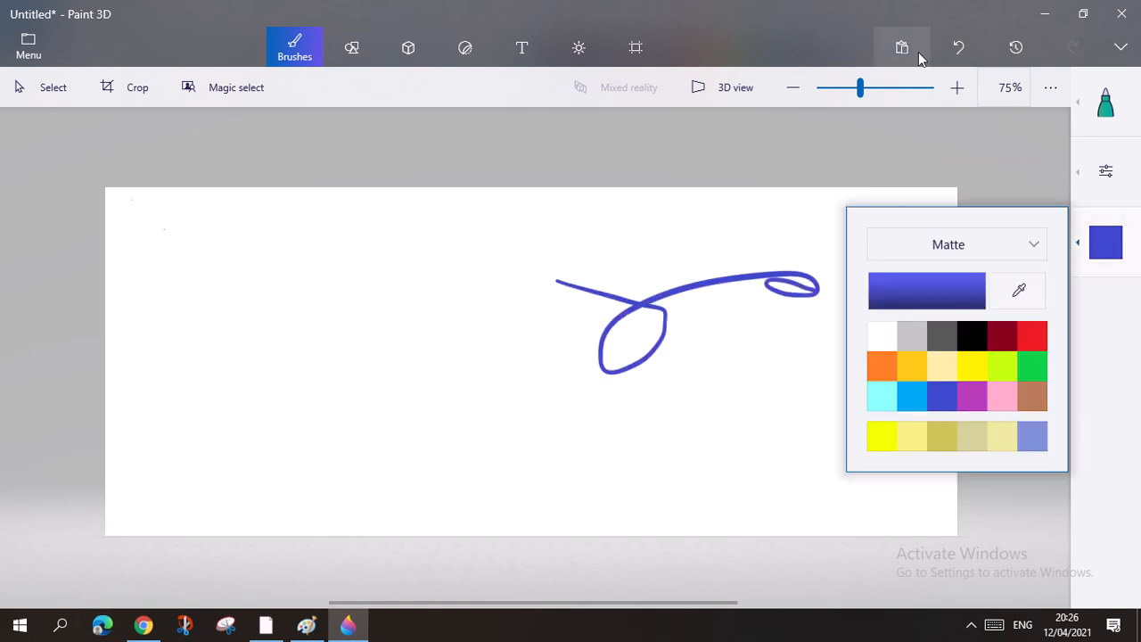
{"action": "left_click", "coordinate": [958, 47]}
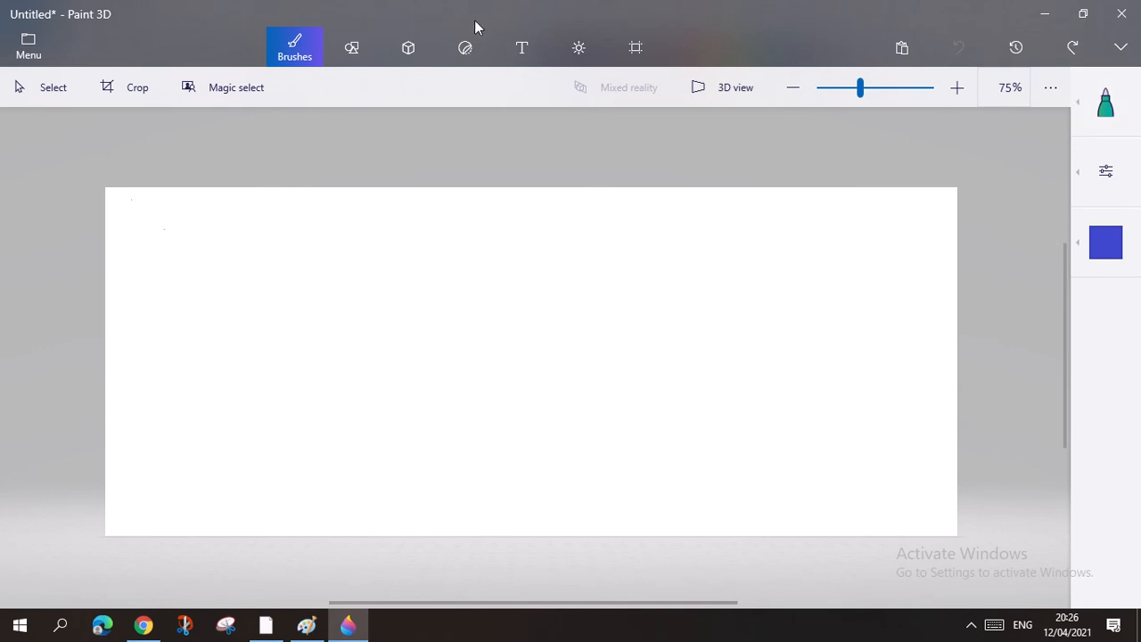
- Draw a lightning bolt 2D shape in the middle of the canvas
{"action": "left_click", "coordinate": [373, 44]}
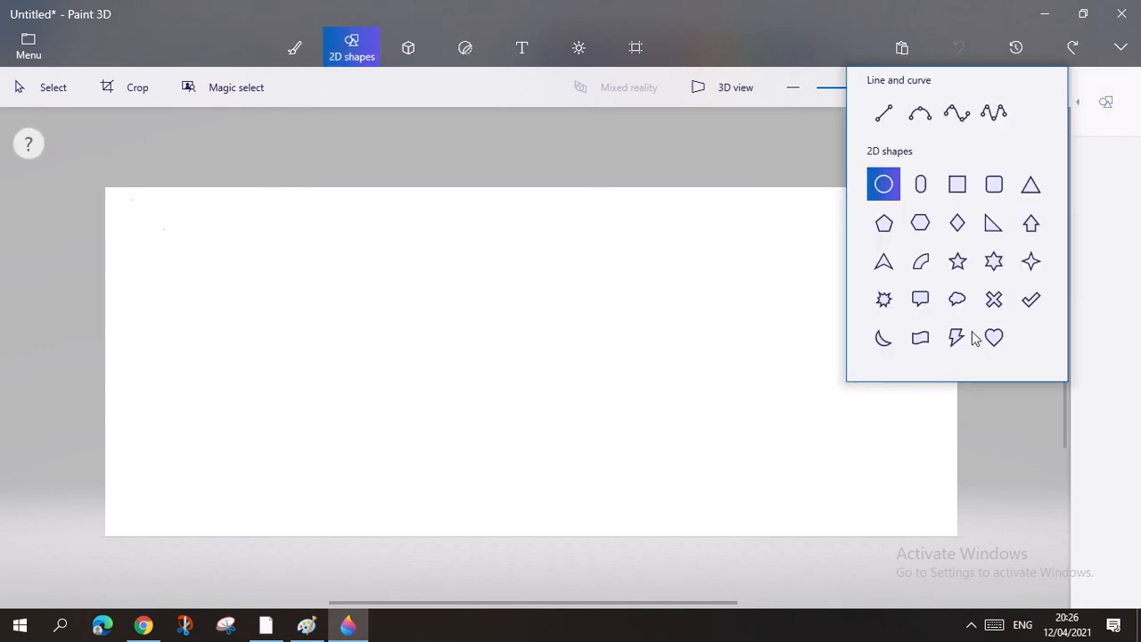
{"action": "left_click", "coordinate": [956, 337]}
{"action": "left_click_drag", "start_coordinate": [614, 284], "coordinate": [478, 448]}
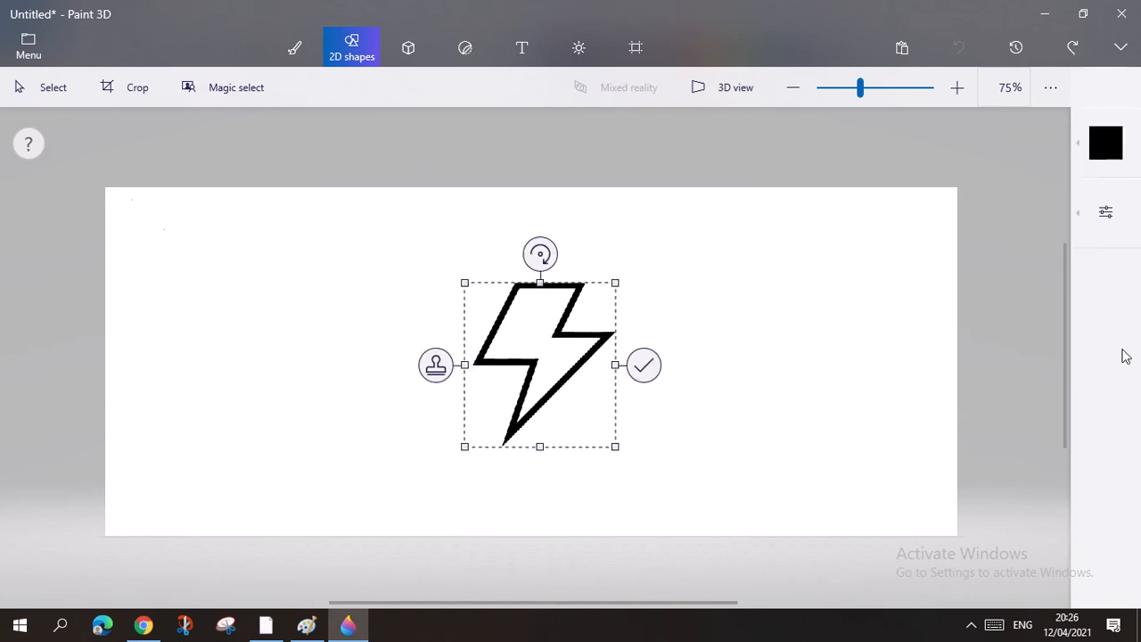
- Set the lightning bolt's outline to a solid red line
{"action": "left_click", "coordinate": [1105, 105]}
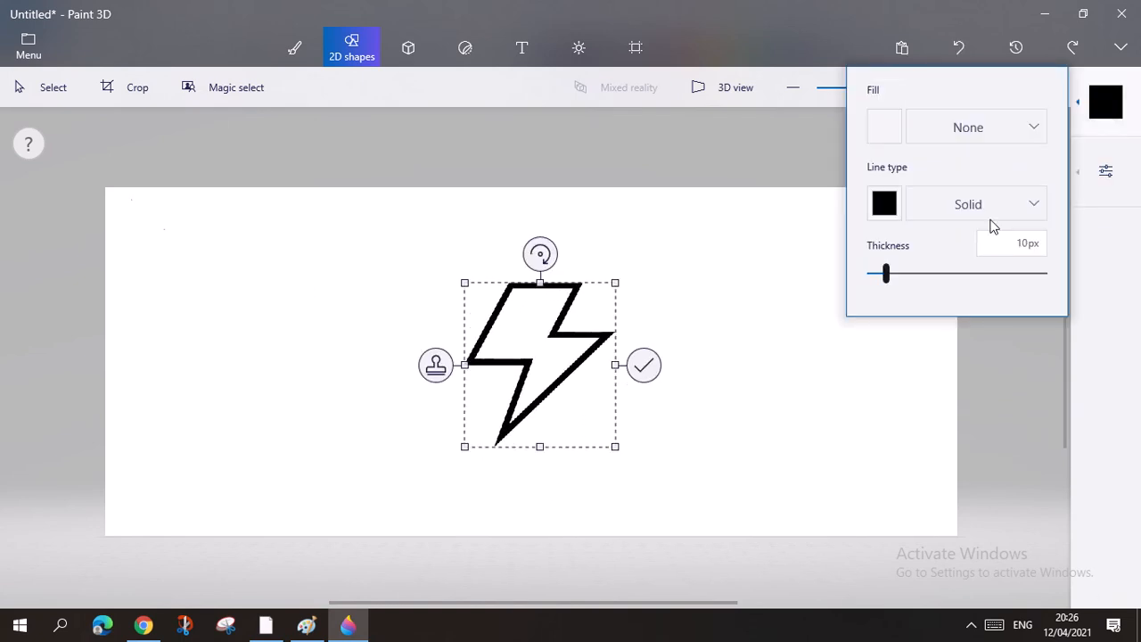
{"action": "left_click", "coordinate": [1011, 211]}
{"action": "left_click", "coordinate": [879, 211]}
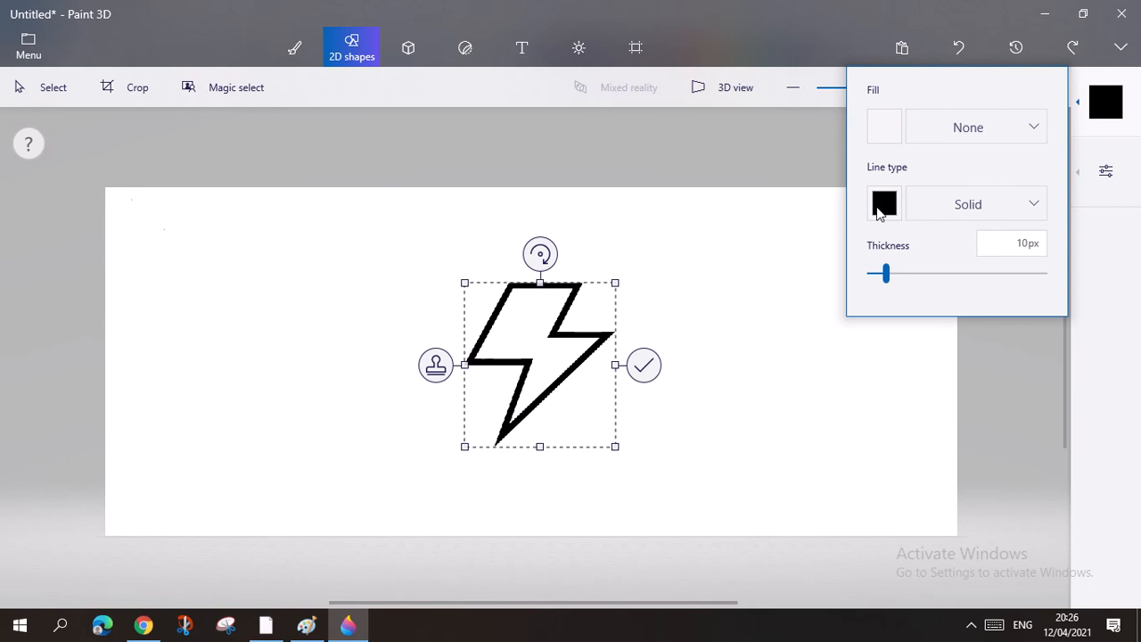
{"action": "left_click", "coordinate": [881, 207]}
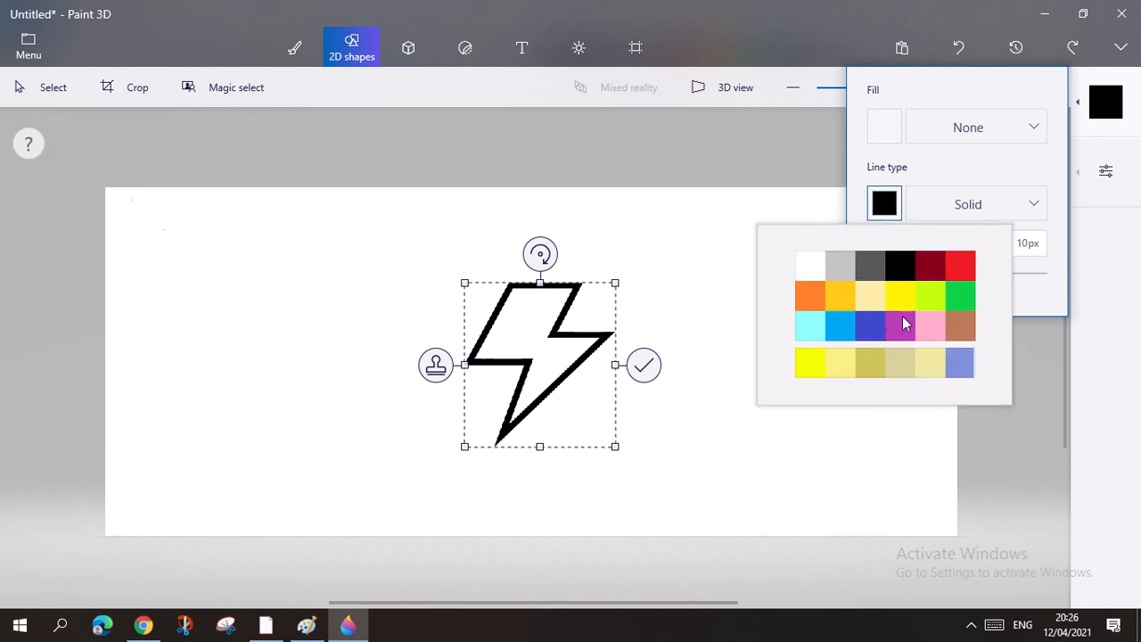
{"action": "left_click", "coordinate": [957, 269]}
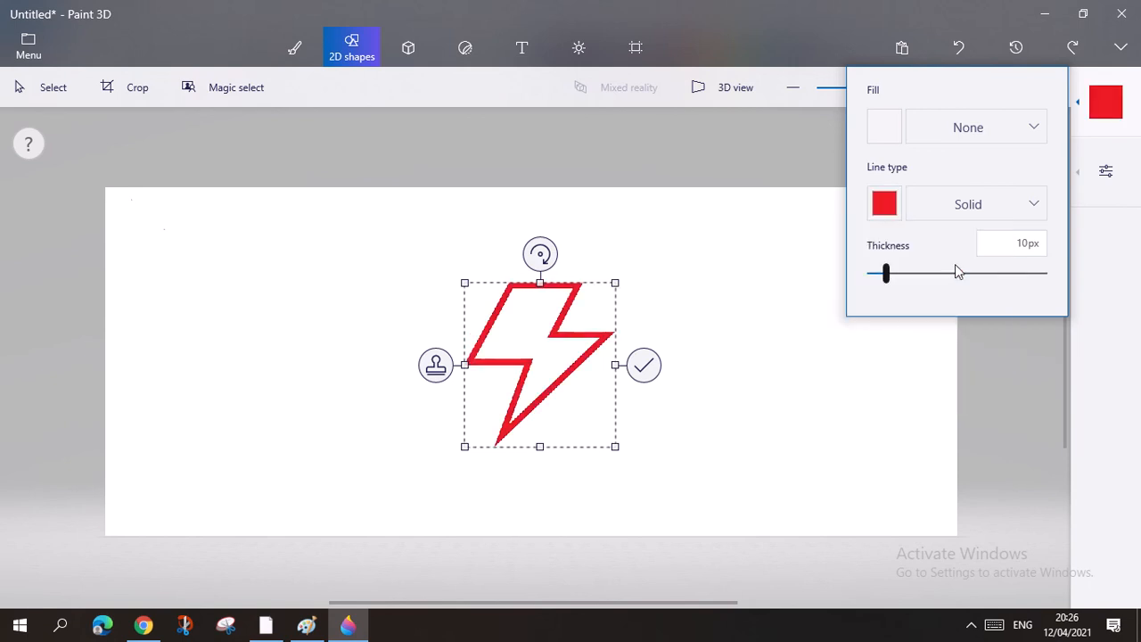
- Give the lightning bolt a solid yellow fill and commit the shape to the canvas
{"action": "left_click", "coordinate": [991, 136]}
{"action": "left_click", "coordinate": [958, 166]}
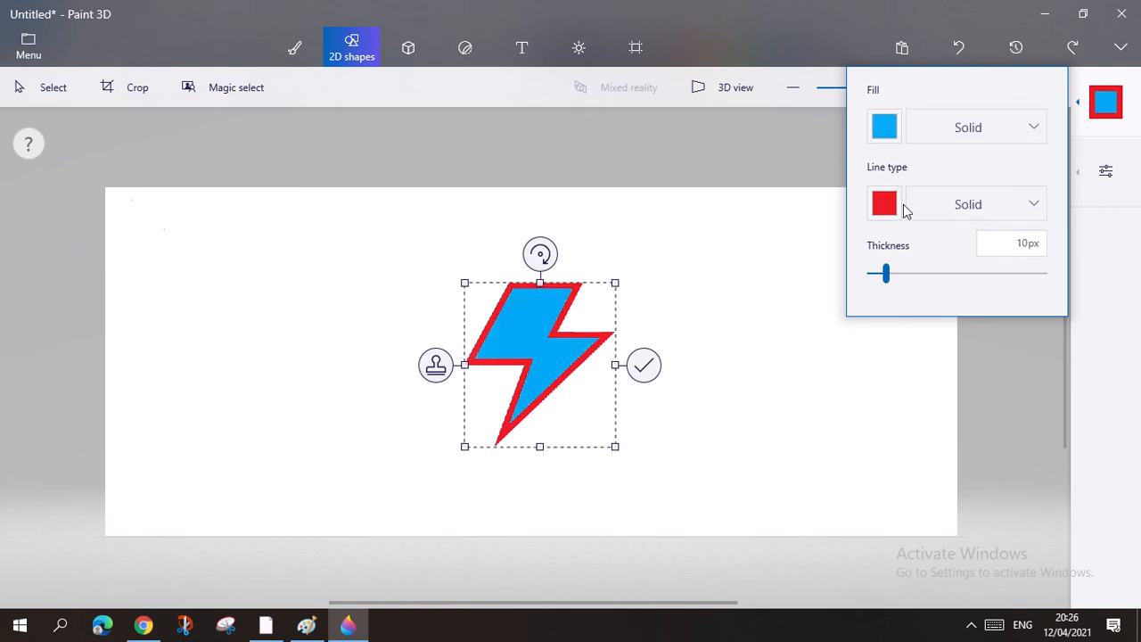
{"action": "left_click", "coordinate": [889, 133]}
{"action": "left_click", "coordinate": [888, 133]}
{"action": "left_click", "coordinate": [888, 133]}
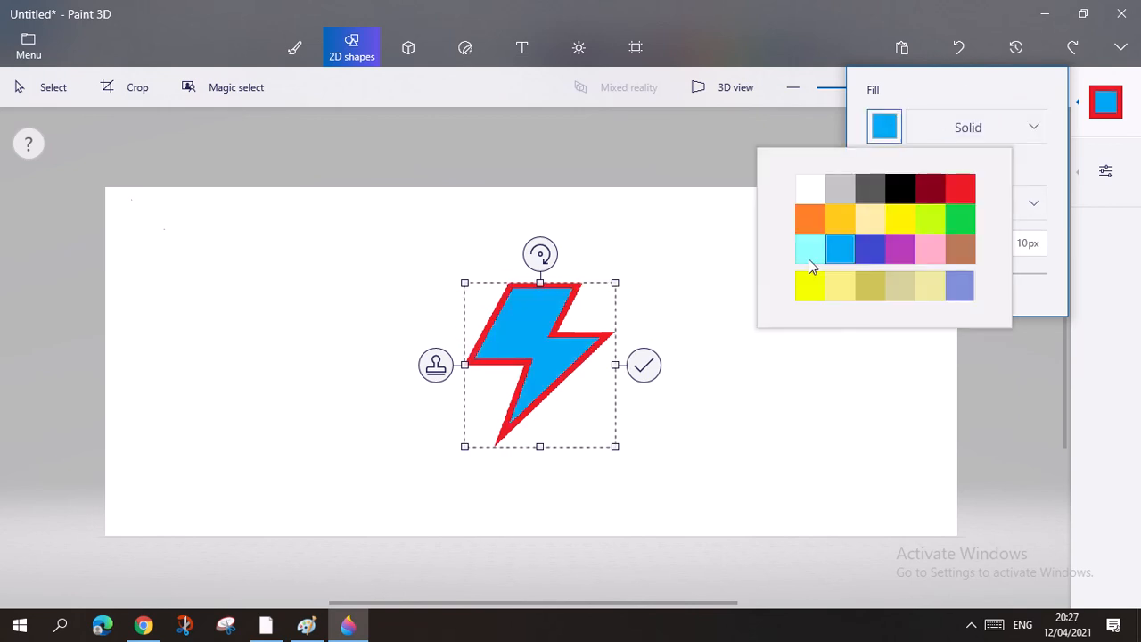
{"action": "left_click", "coordinate": [900, 227]}
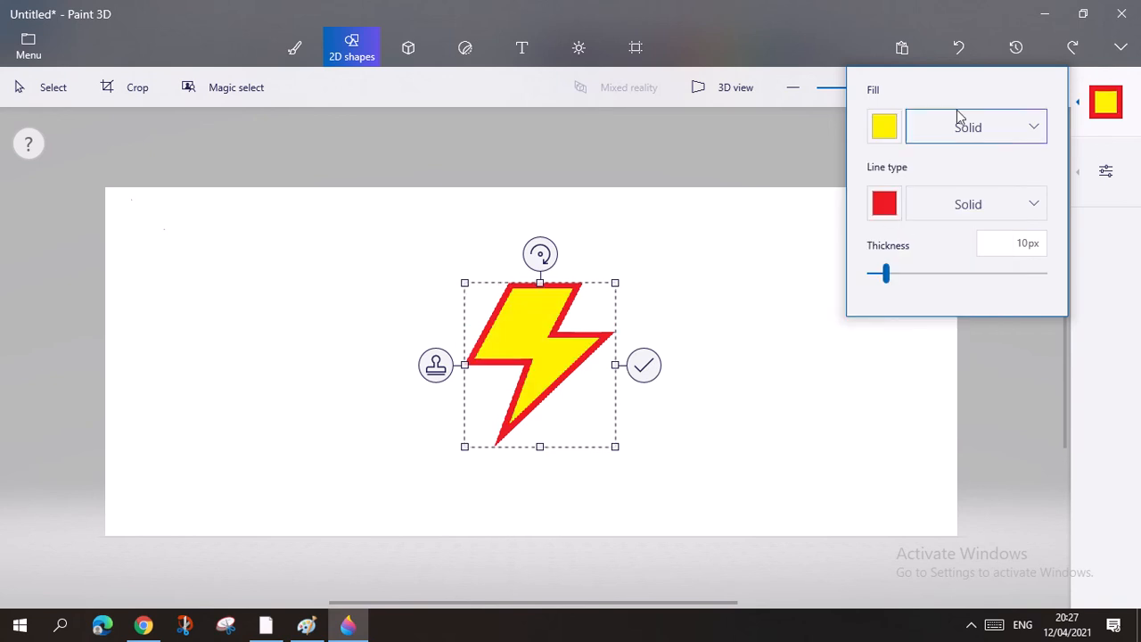
{"action": "left_click", "coordinate": [633, 325]}
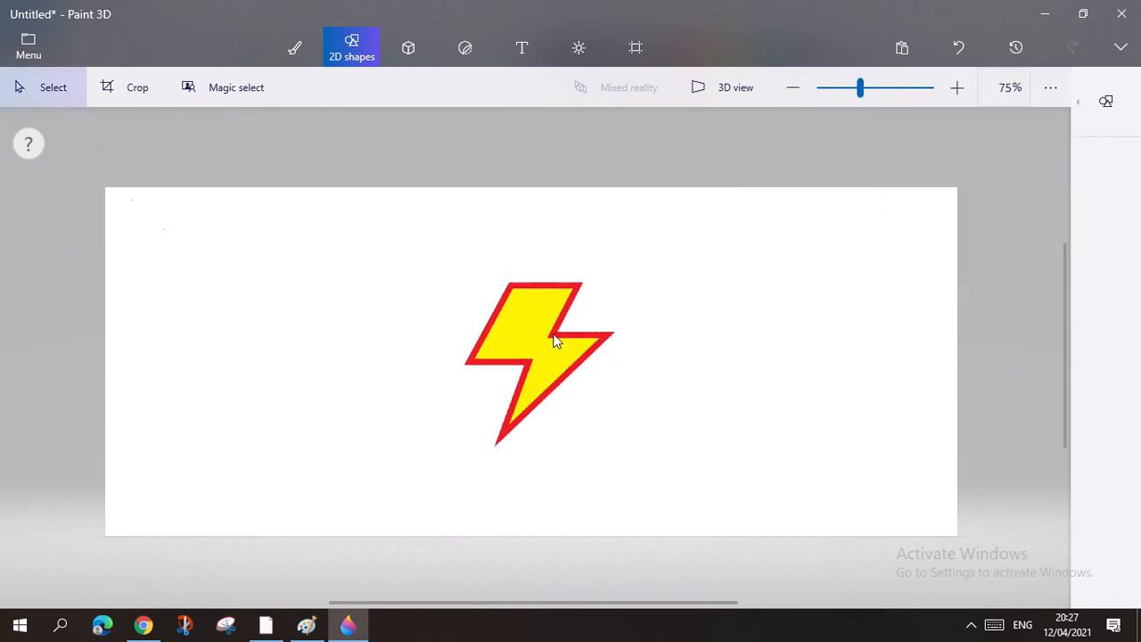
- Marquee-select a small area over the bolt and another near the canvas corner, and undo the lightning bolt
{"action": "left_click_drag", "start_coordinate": [531, 329], "coordinate": [609, 343]}
{"action": "left_click", "coordinate": [1121, 223]}
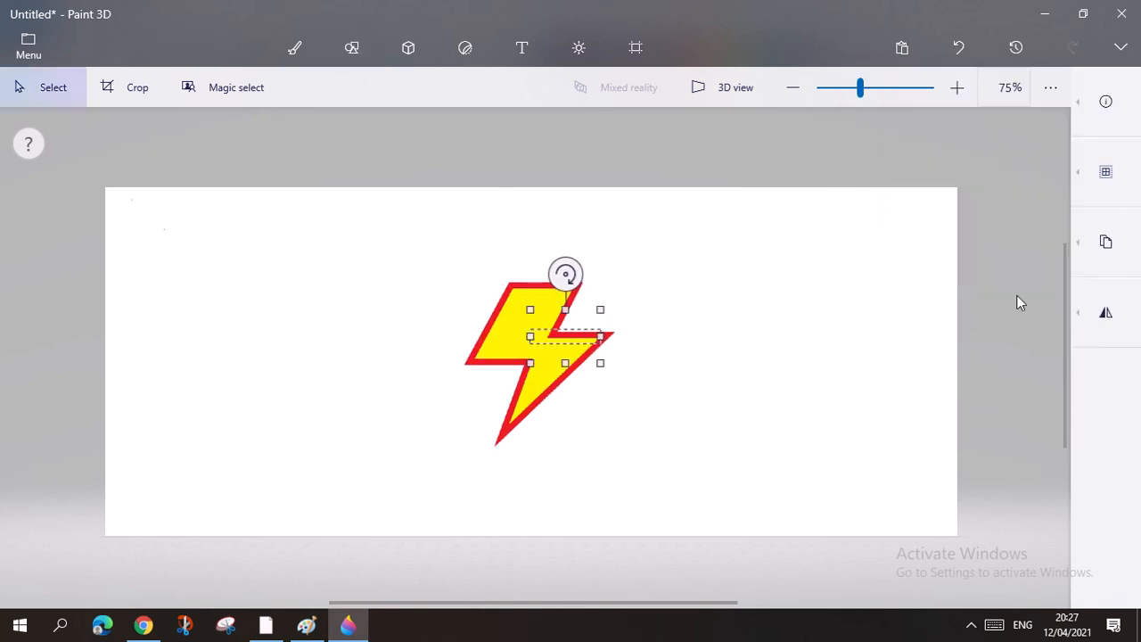
{"action": "left_click_drag", "start_coordinate": [893, 194], "coordinate": [889, 209]}
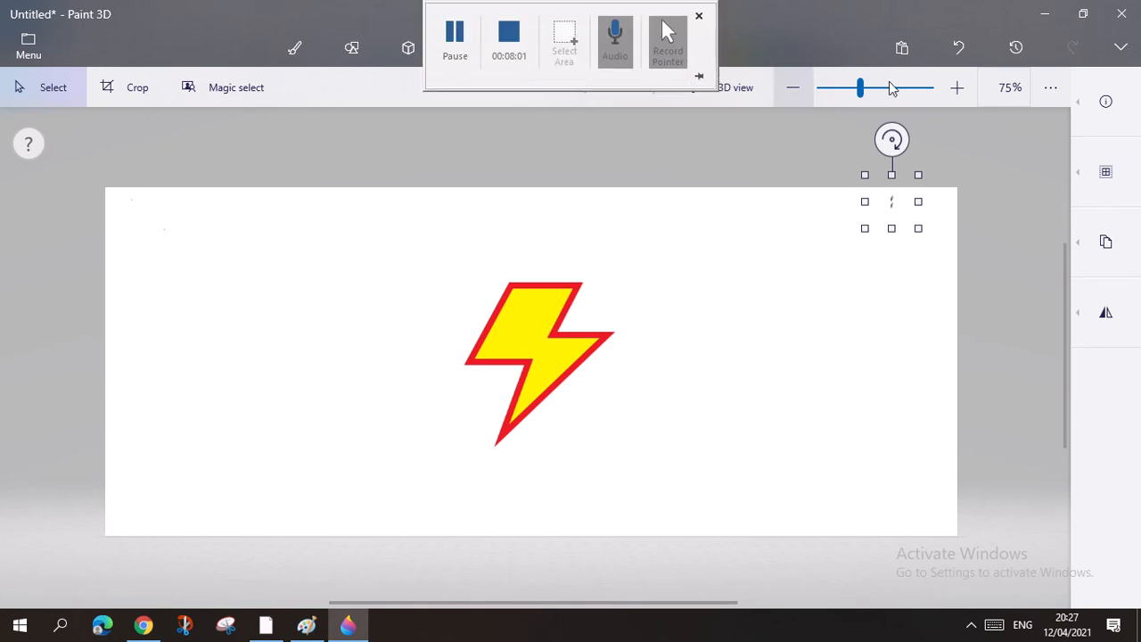
{"action": "left_click", "coordinate": [958, 49]}
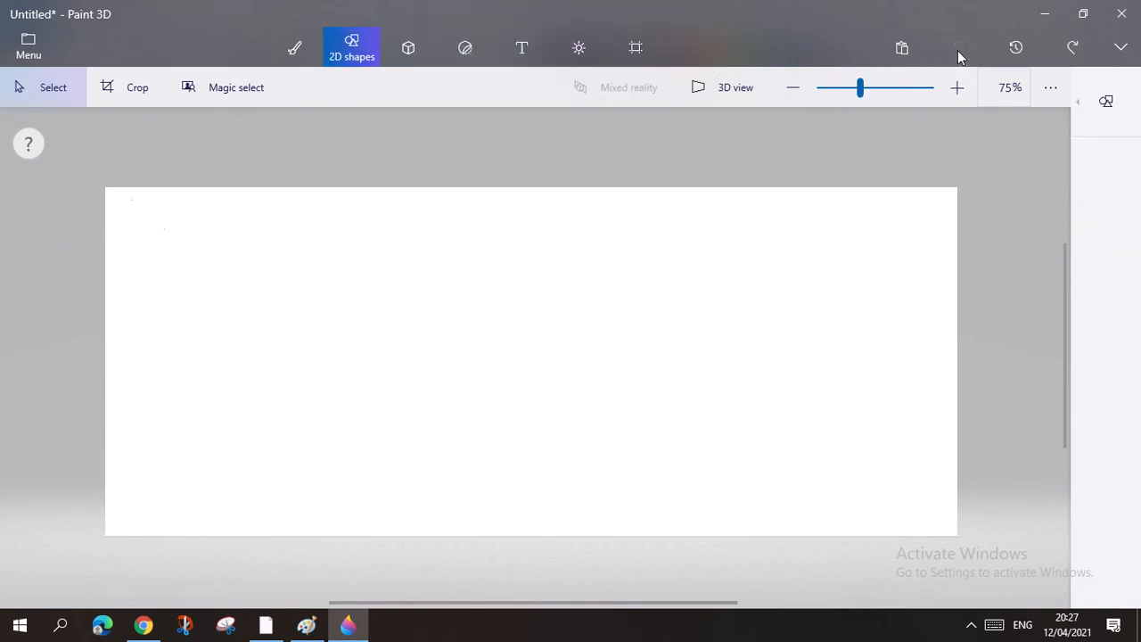
- Draw a long looping 3D tube doodle with 60 px thickness across the canvas, and undo it
{"action": "left_click", "coordinate": [1105, 101]}
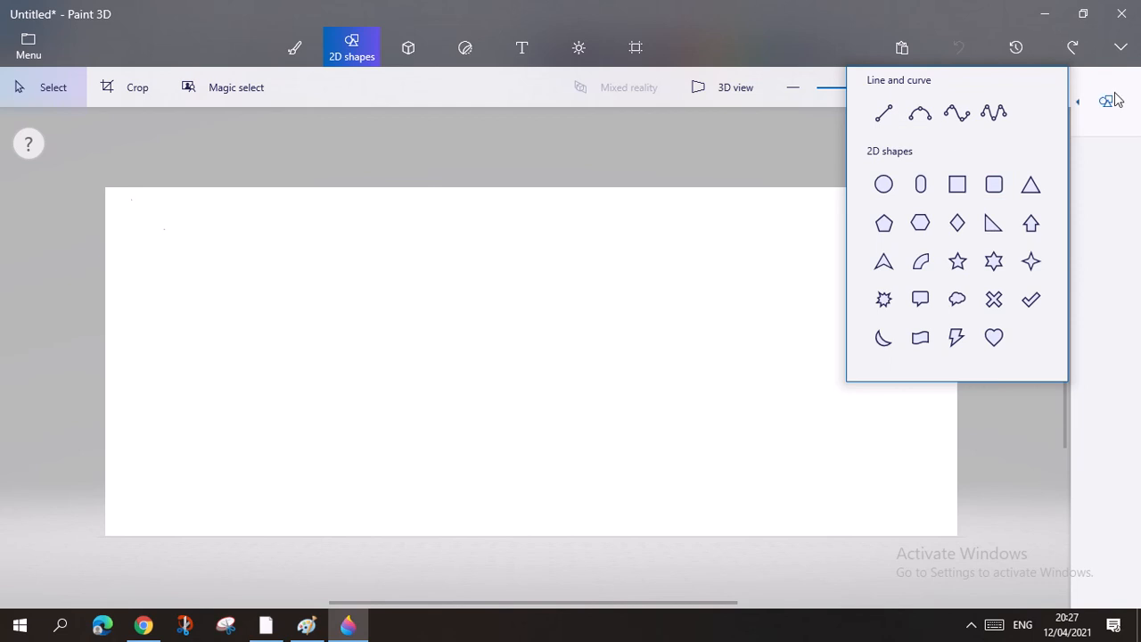
{"action": "left_click", "coordinate": [411, 46]}
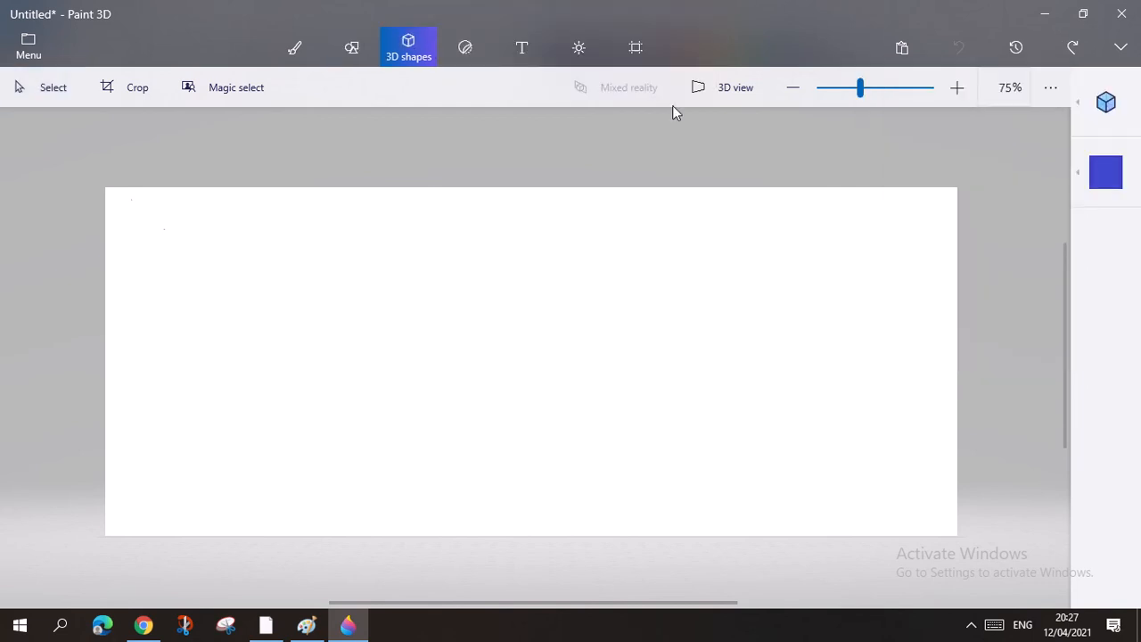
{"action": "left_click", "coordinate": [1125, 123]}
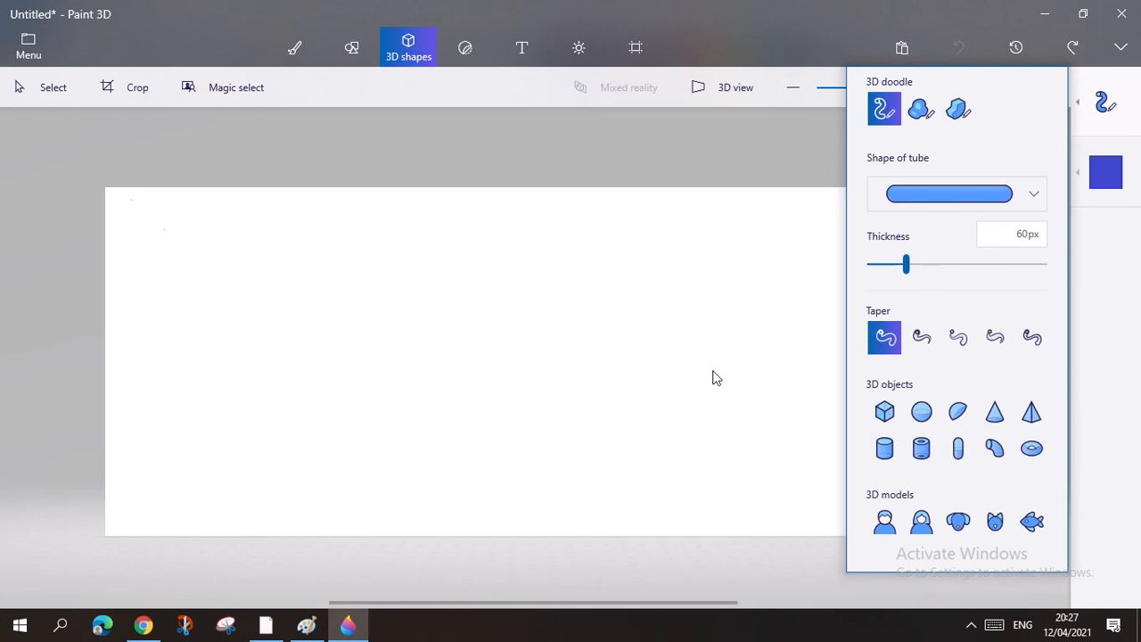
{"action": "mouse_move", "coordinate": [693, 251]}
{"action": "left_mouse_down"}
{"action": "mouse_move", "coordinate": [705, 318]}
{"action": "mouse_move", "coordinate": [680, 359]}
{"action": "mouse_move", "coordinate": [820, 259]}
{"action": "mouse_move", "coordinate": [875, 500]}
{"action": "mouse_move", "coordinate": [713, 201]}
{"action": "mouse_move", "coordinate": [654, 298]}
{"action": "mouse_move", "coordinate": [413, 313]}
{"action": "mouse_move", "coordinate": [278, 417]}
{"action": "mouse_move", "coordinate": [236, 435]}
{"action": "left_mouse_up"}
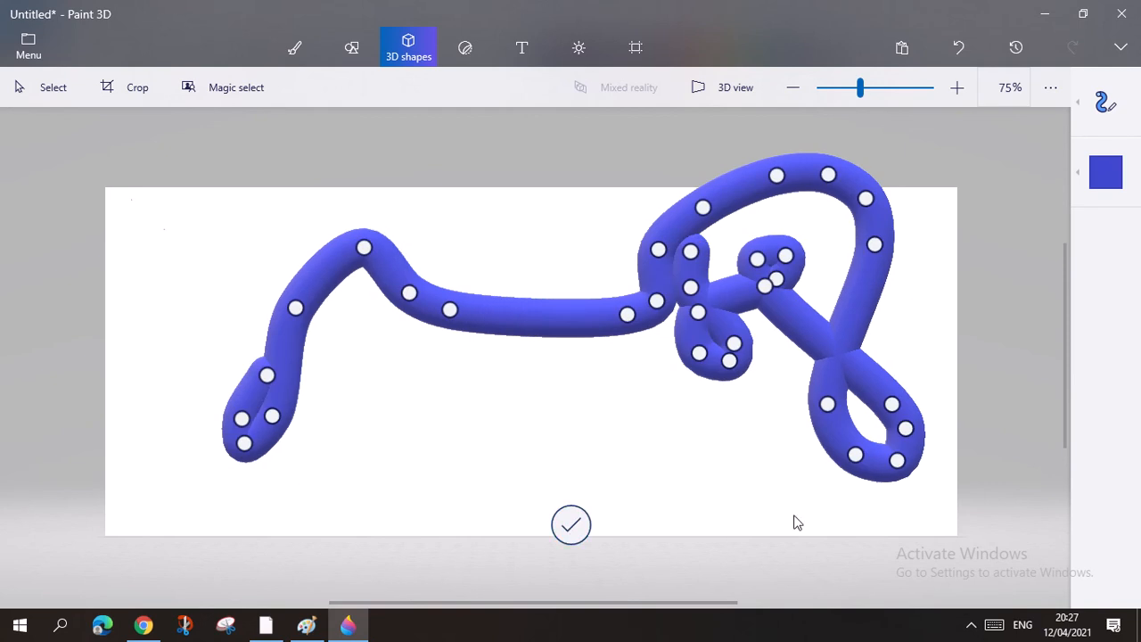
{"action": "left_click", "coordinate": [958, 47]}
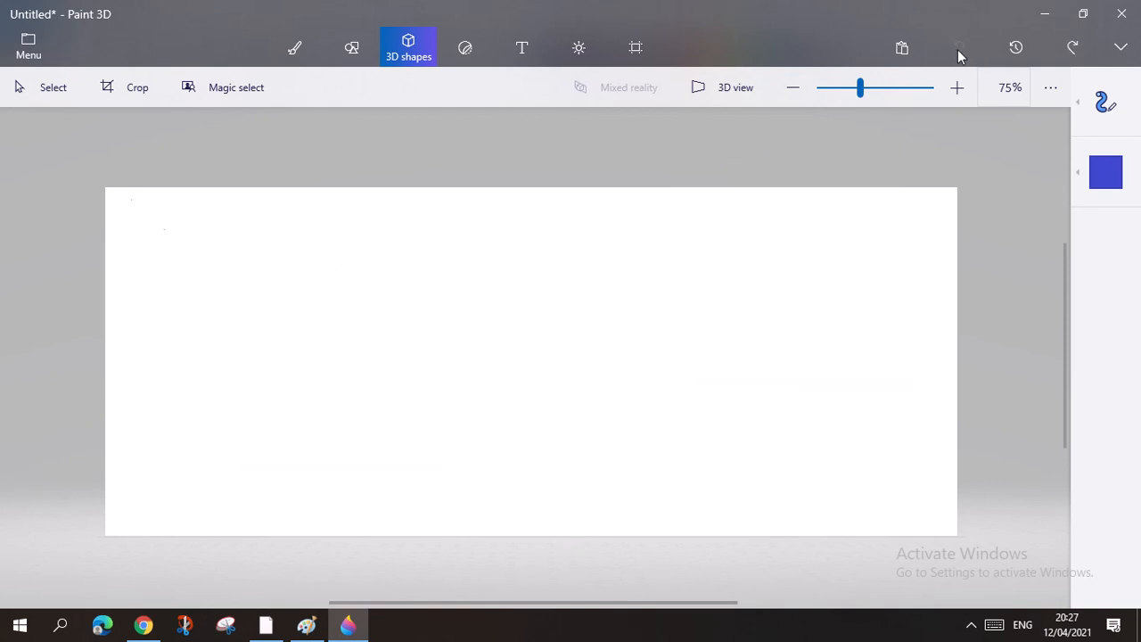
- Draw a closed, self-crossing shape with the soft edge 3D doodle, and undo it
{"action": "left_click", "coordinate": [1105, 103]}
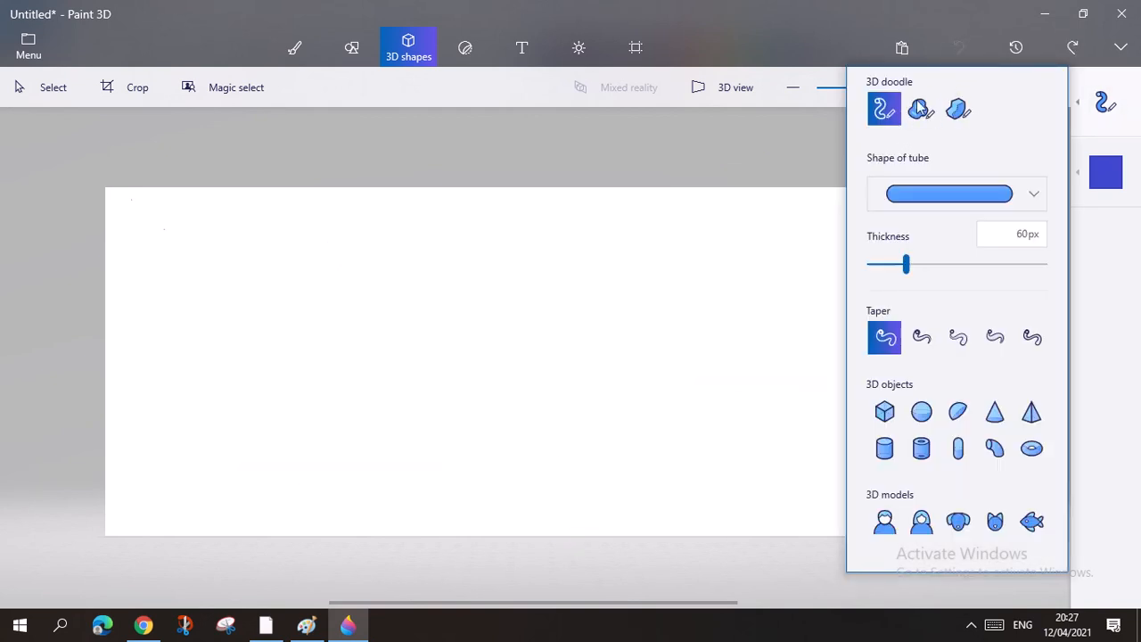
{"action": "left_click", "coordinate": [919, 108]}
{"action": "mouse_move", "coordinate": [479, 322]}
{"action": "left_mouse_down"}
{"action": "mouse_move", "coordinate": [507, 458]}
{"action": "mouse_move", "coordinate": [729, 326]}
{"action": "left_mouse_up"}
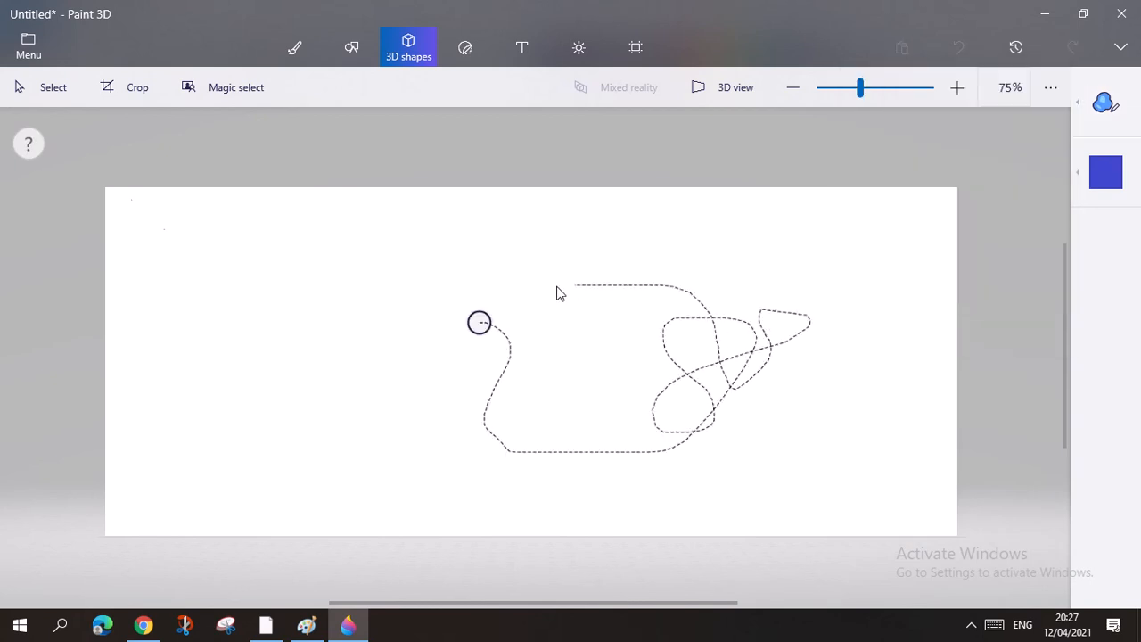
{"action": "left_click_drag", "start_coordinate": [478, 321], "coordinate": [479, 322]}
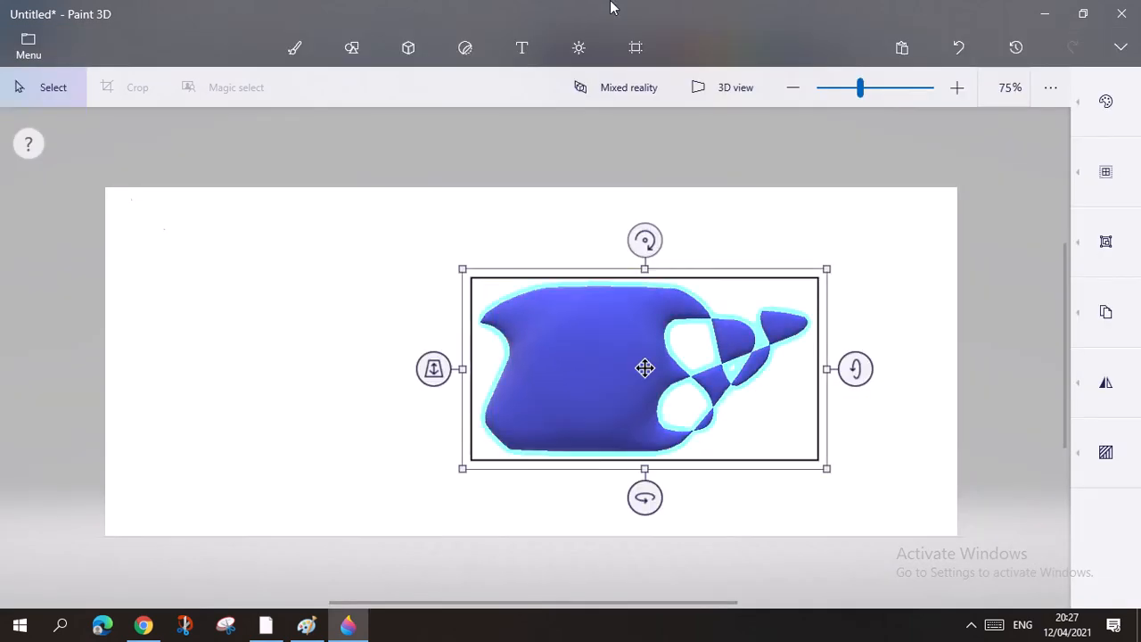
{"action": "left_click", "coordinate": [959, 53]}
- Draw a closed, looping shape with the sharp edge 3D doodle, look at the History options, and undo the shape
{"action": "left_click", "coordinate": [1076, 105]}
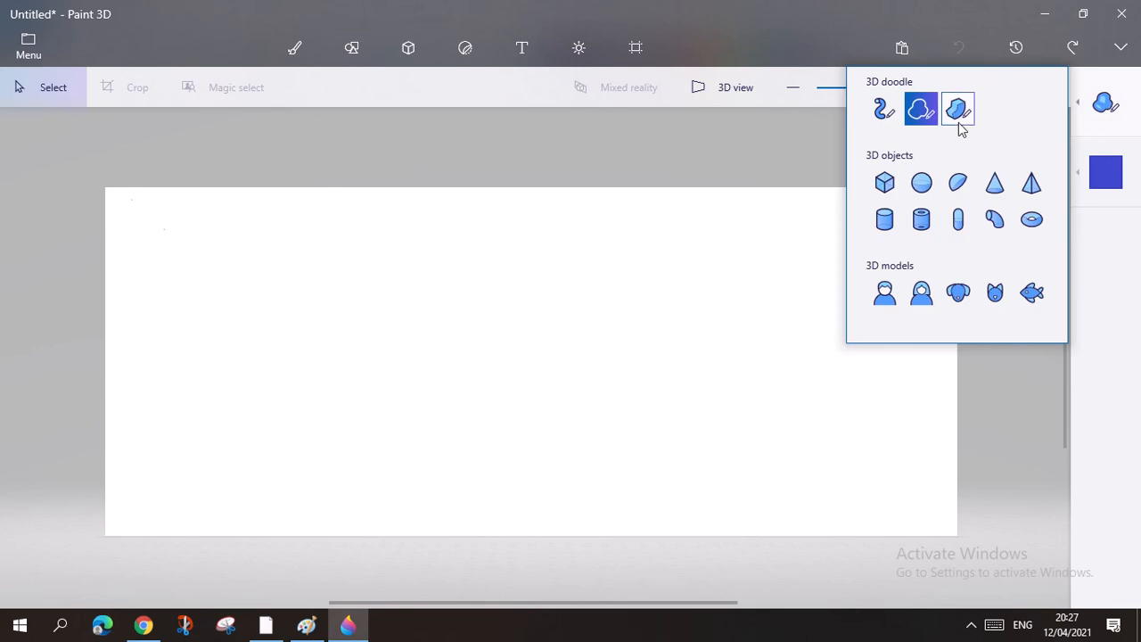
{"action": "left_click", "coordinate": [958, 107]}
{"action": "left_click_drag", "start_coordinate": [746, 273], "coordinate": [595, 402]}
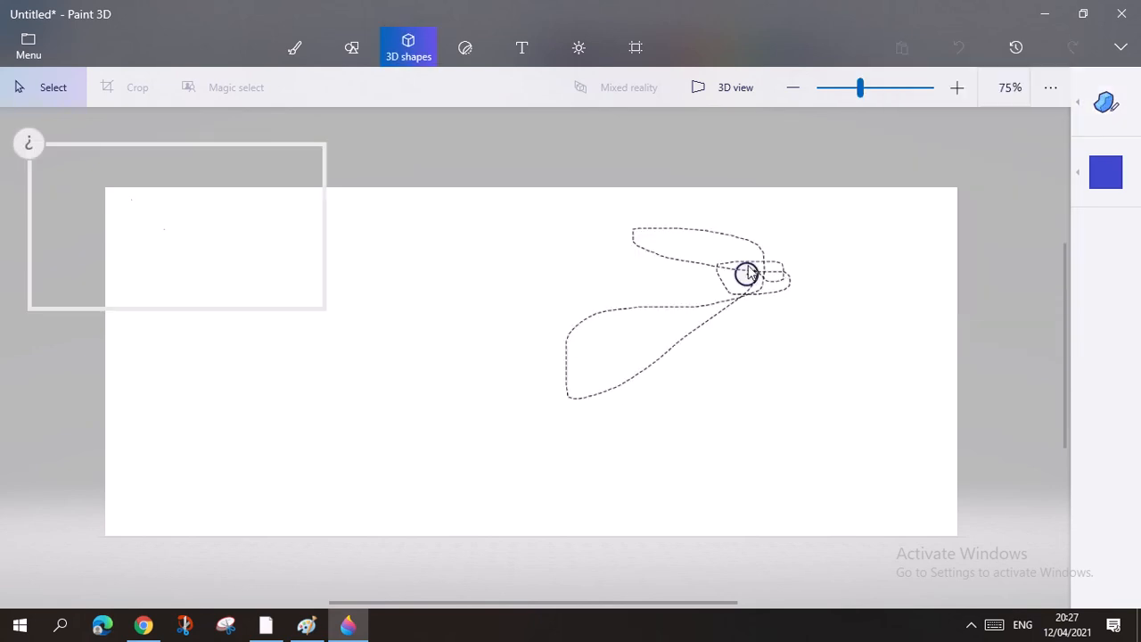
{"action": "mouse_move", "coordinate": [833, 229]}
{"action": "left_mouse_down"}
{"action": "mouse_move", "coordinate": [819, 425]}
{"action": "mouse_move", "coordinate": [971, 410]}
{"action": "left_mouse_up"}
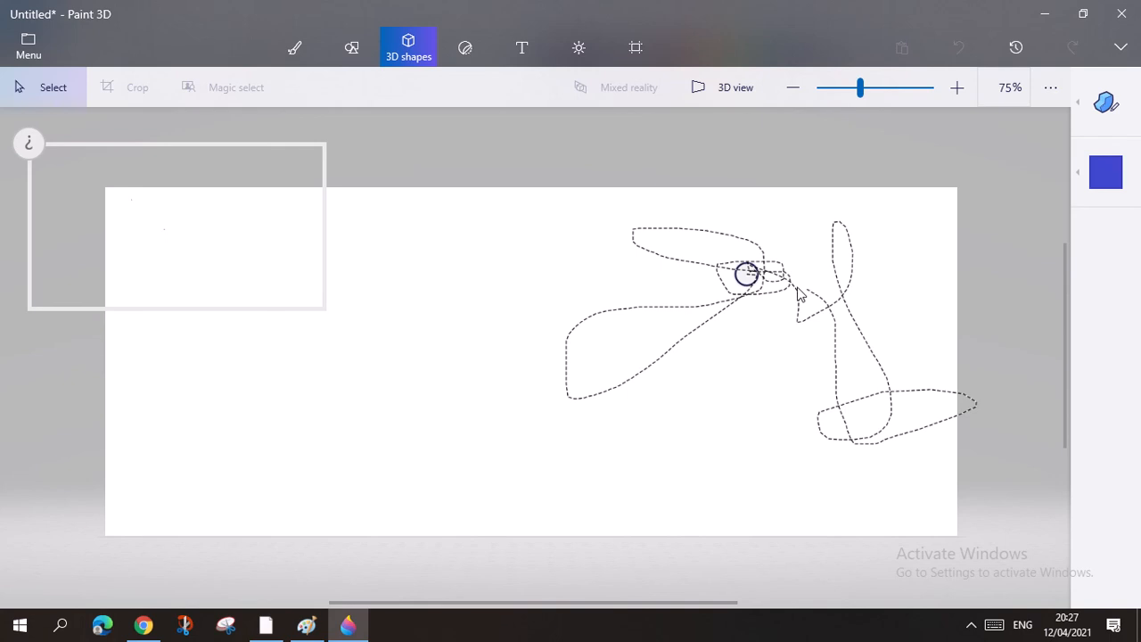
{"action": "left_click_drag", "start_coordinate": [747, 273], "coordinate": [749, 273]}
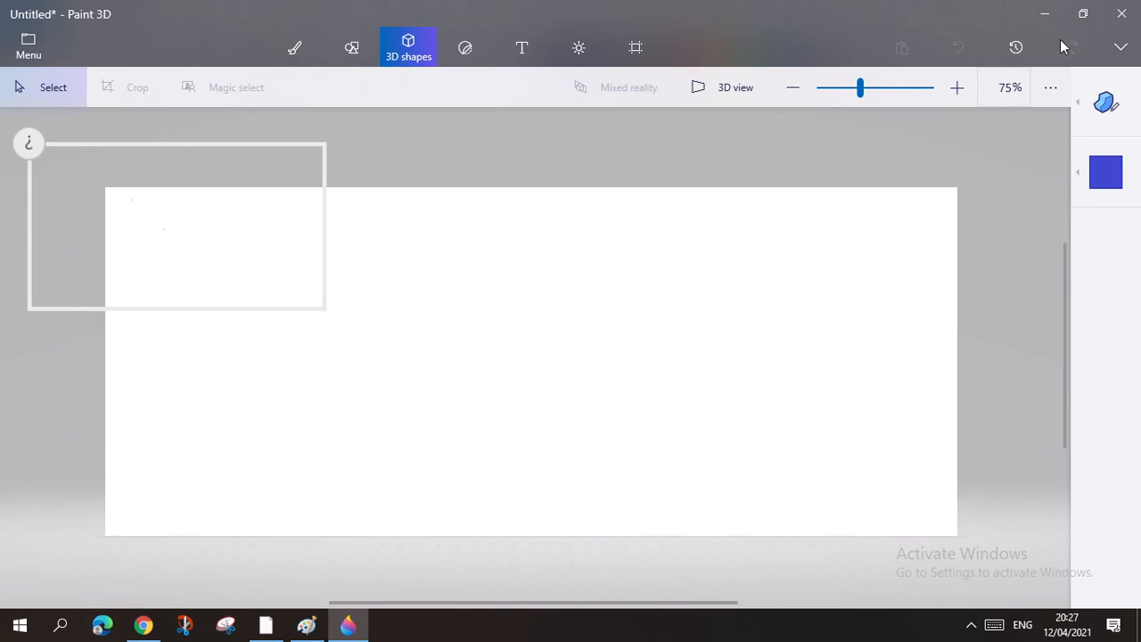
{"action": "left_click", "coordinate": [1017, 49]}
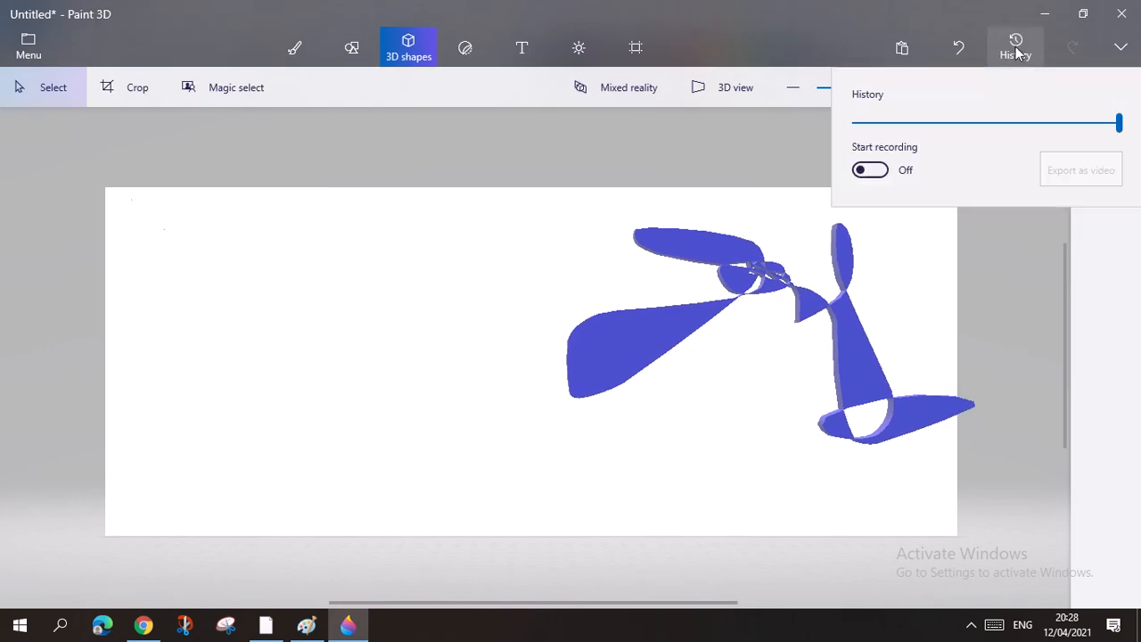
{"action": "left_click", "coordinate": [704, 89]}
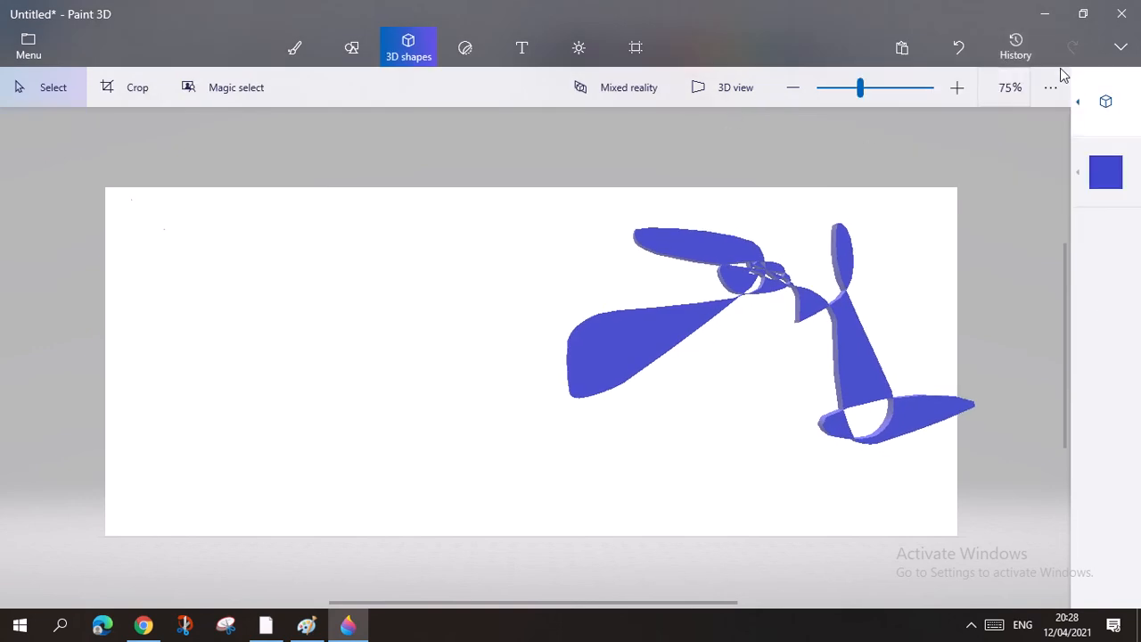
{"action": "left_click", "coordinate": [952, 55]}
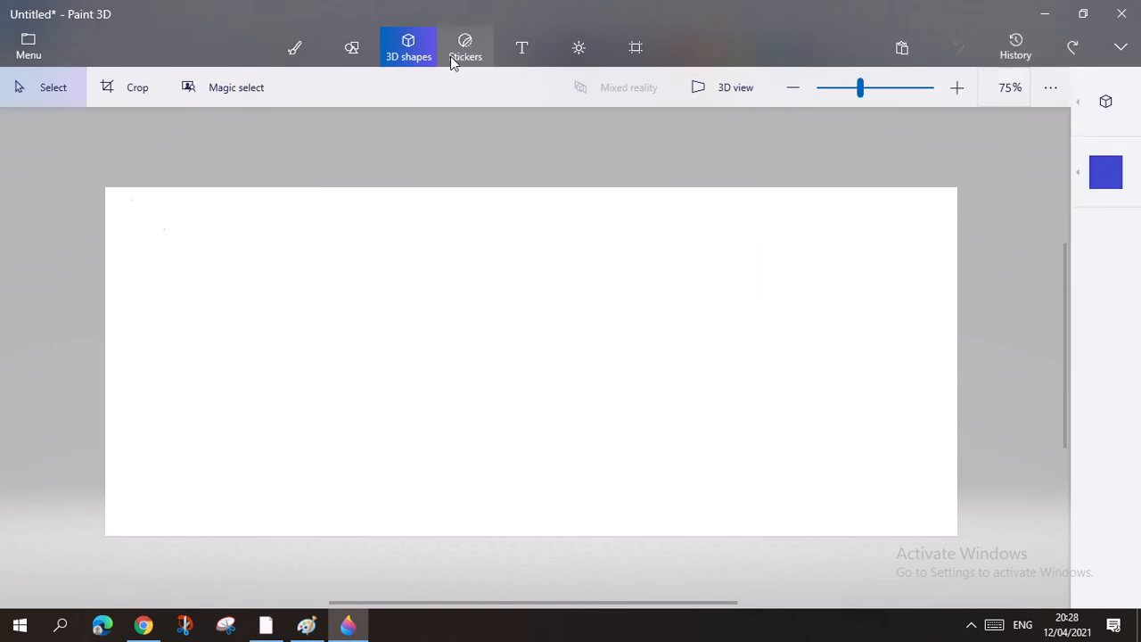
- Draw a large 3D cube in the middle of the canvas
{"action": "left_click", "coordinate": [1137, 161]}
{"action": "left_click", "coordinate": [1133, 102]}
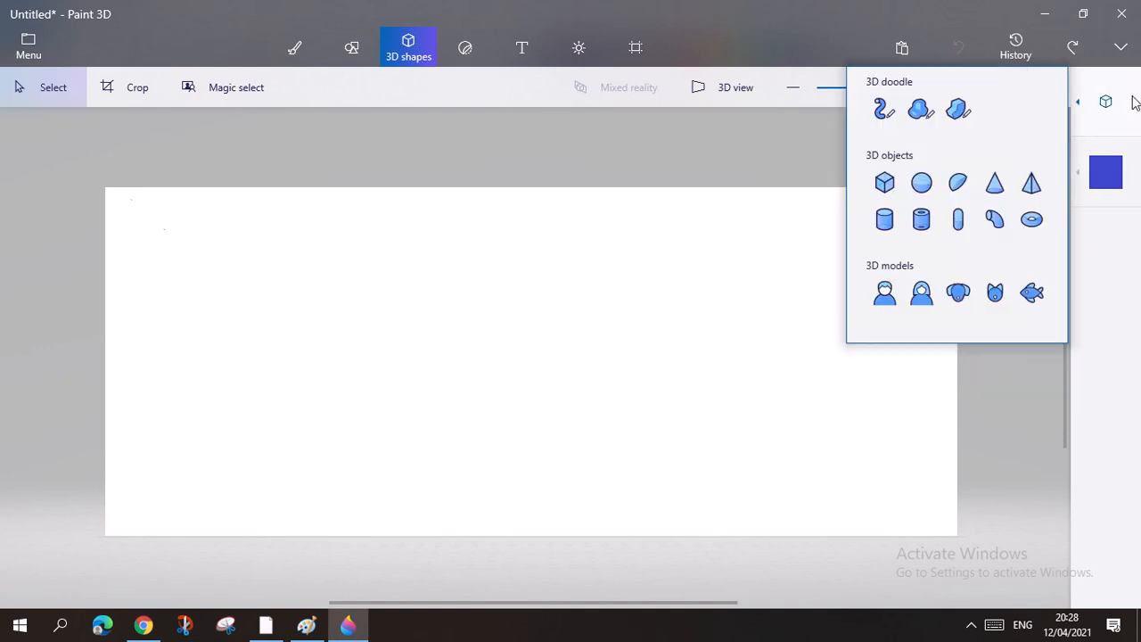
{"action": "left_click", "coordinate": [885, 183]}
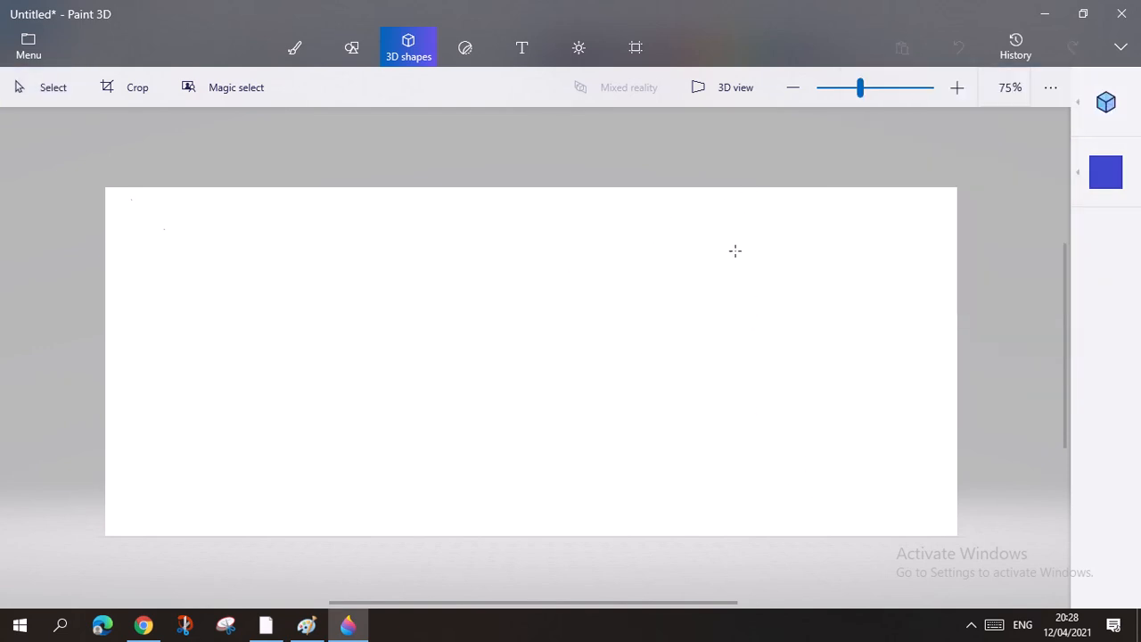
{"action": "left_click_drag", "start_coordinate": [736, 248], "coordinate": [514, 411]}
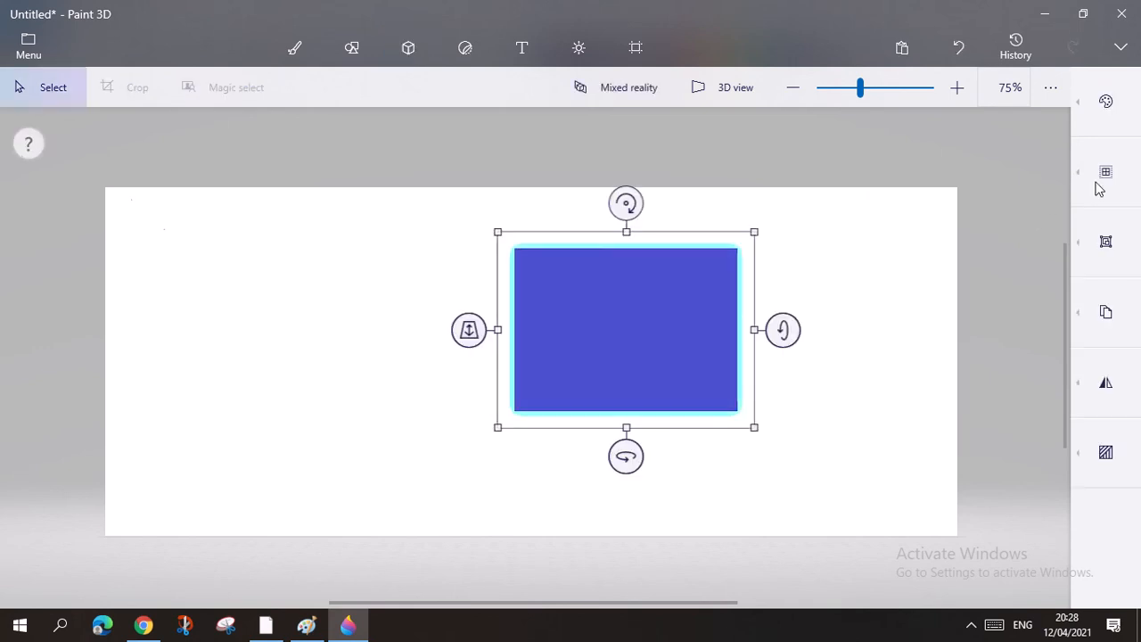
- Rotate the cube around its vertical axis to show a second side, and colour it matte yellow
{"action": "left_click_drag", "start_coordinate": [628, 457], "coordinate": [683, 473]}
{"action": "left_click", "coordinate": [1107, 104]}
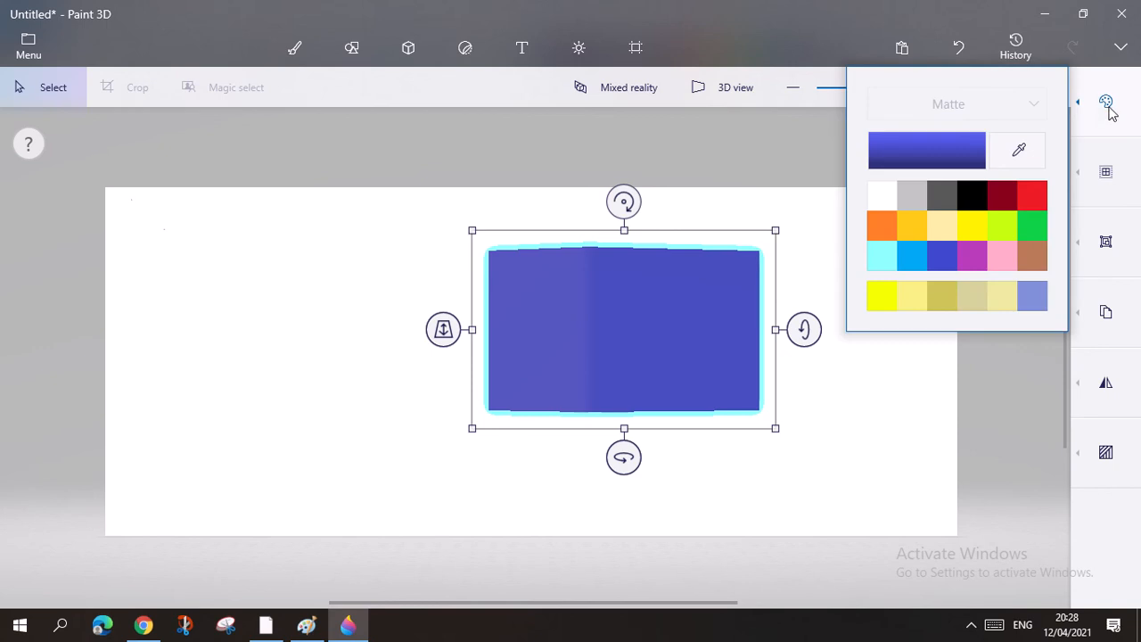
{"action": "left_click", "coordinate": [969, 228]}
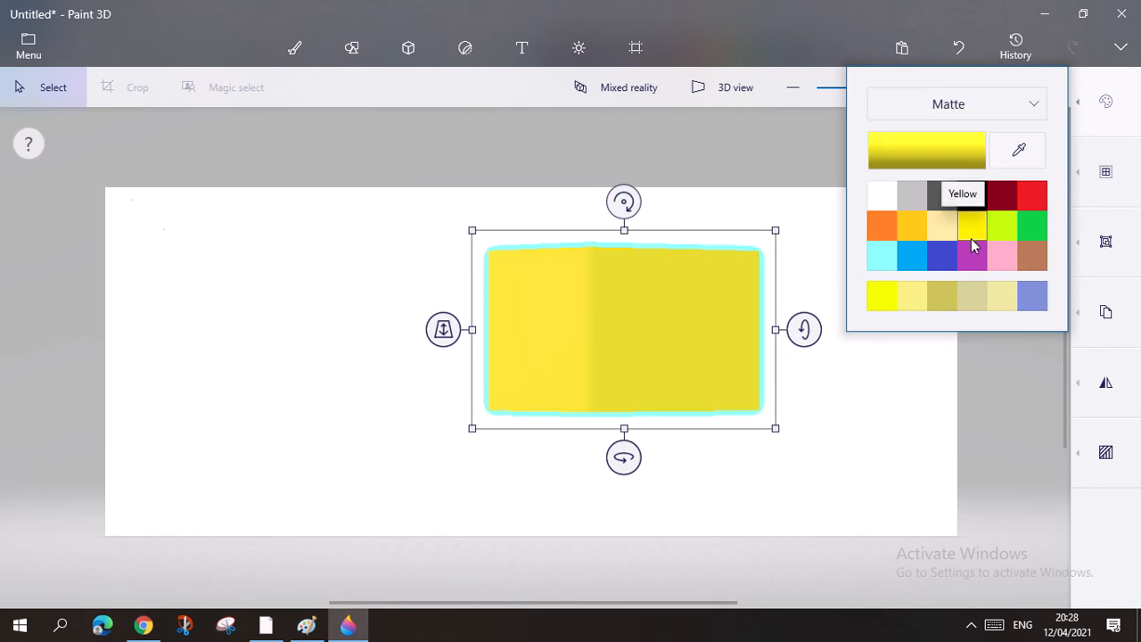
- Select the whole canvas, clear that selection, and marquee-select a rectangular area around the yellow cube
{"action": "left_click", "coordinate": [1130, 177]}
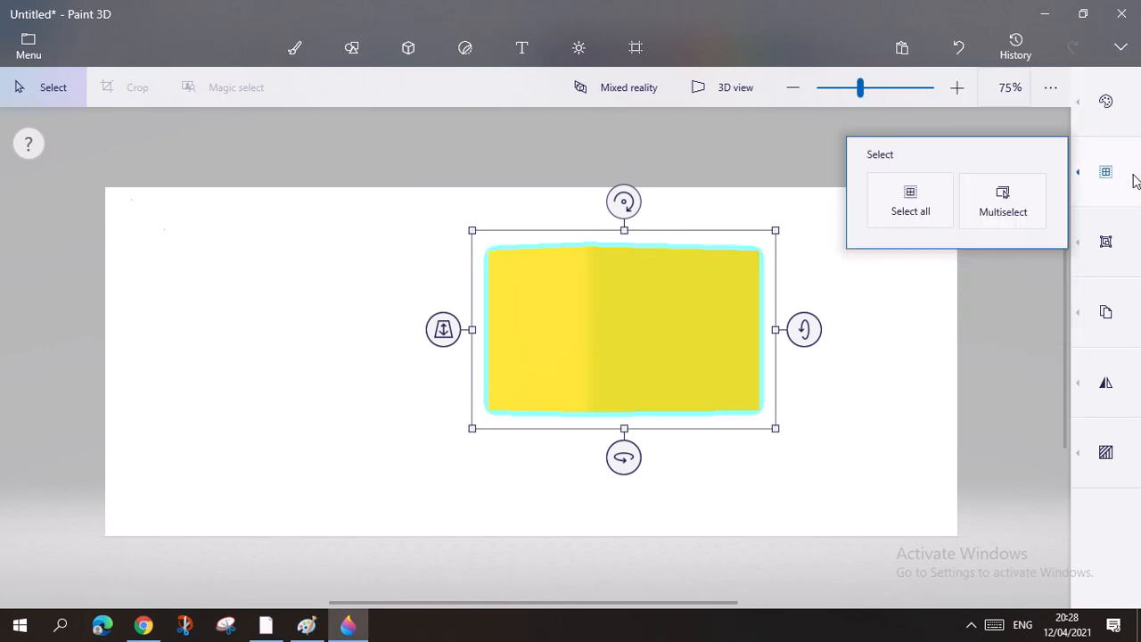
{"action": "left_click", "coordinate": [942, 207]}
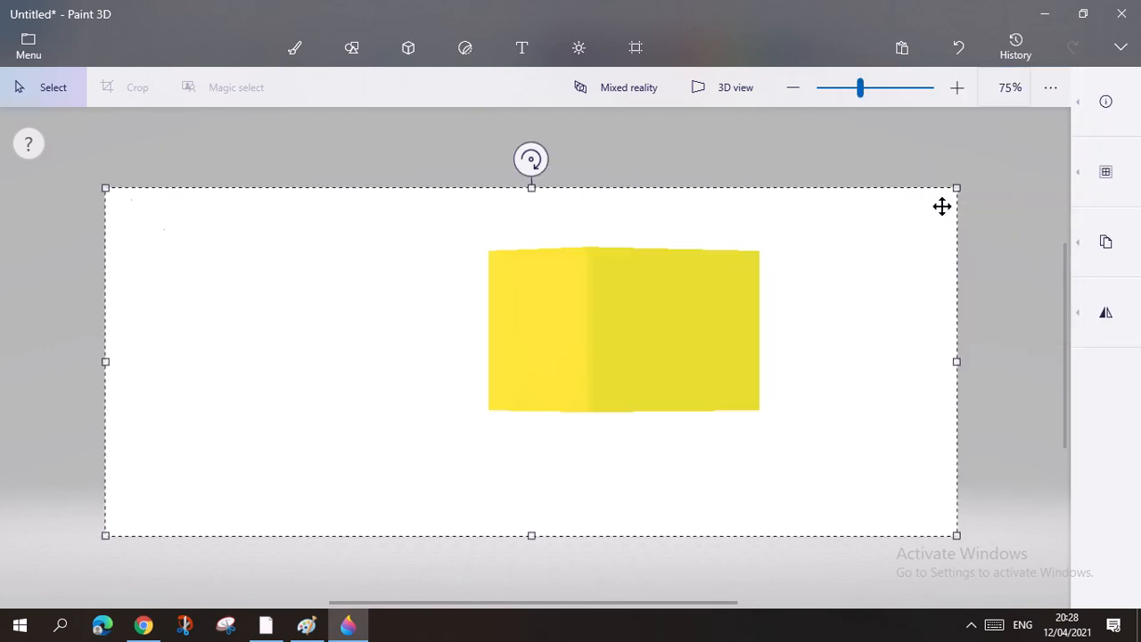
{"action": "left_click", "coordinate": [1005, 270]}
{"action": "left_click", "coordinate": [655, 311]}
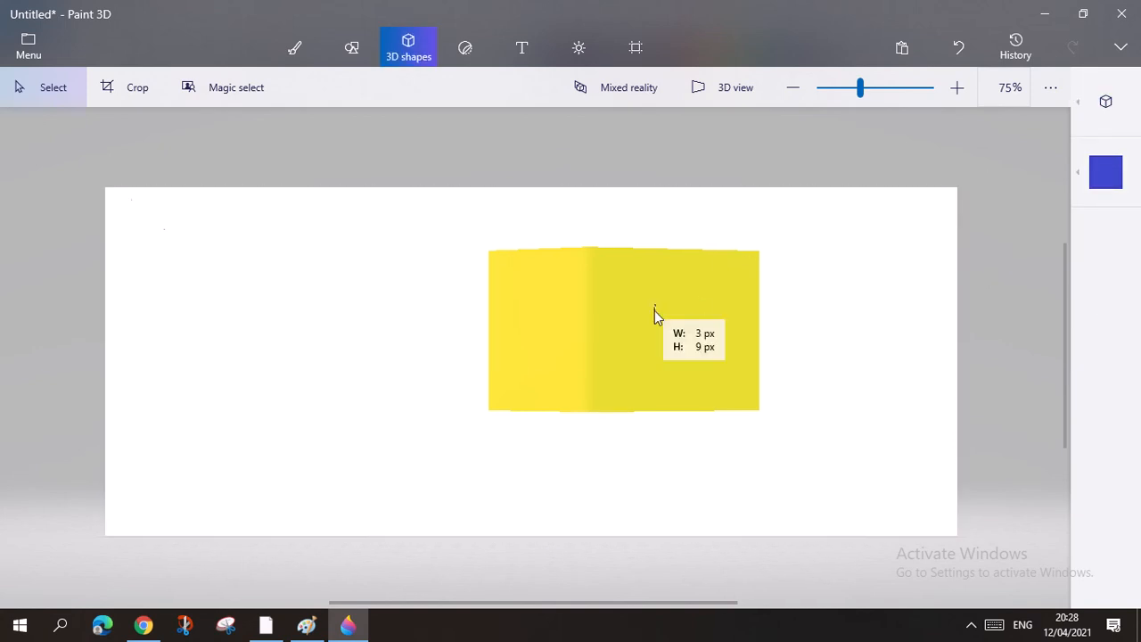
{"action": "left_click_drag", "start_coordinate": [757, 231], "coordinate": [482, 426]}
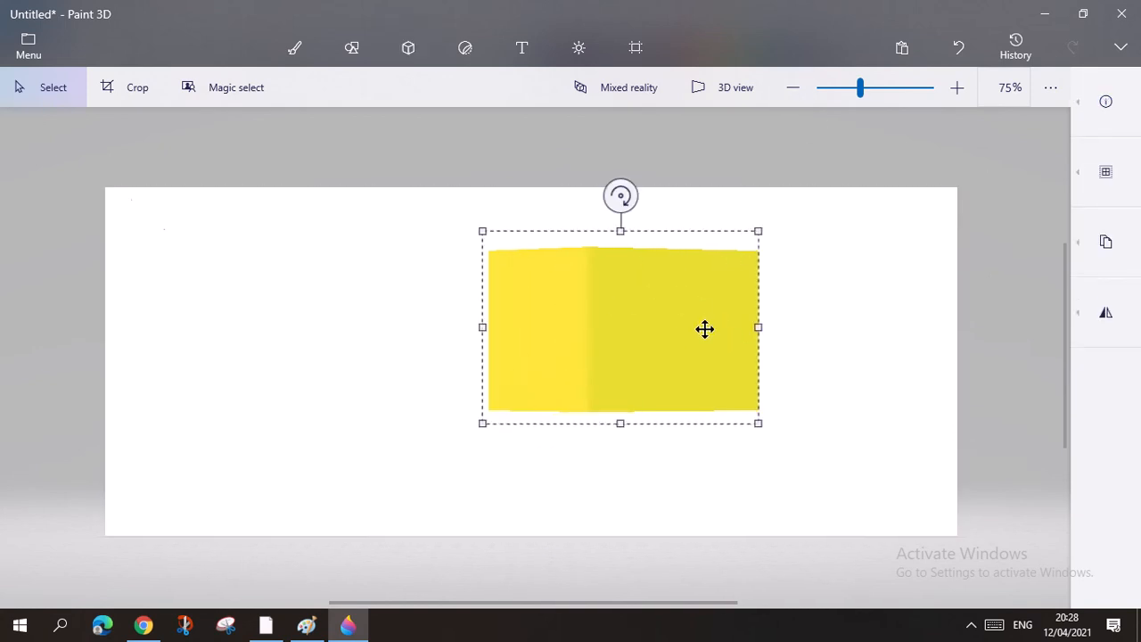
- Try moving the marquee-selected area, undo that move, and undo the cube's yellow colouring
{"action": "left_click_drag", "start_coordinate": [647, 318], "coordinate": [592, 290]}
{"action": "left_click", "coordinate": [946, 48]}
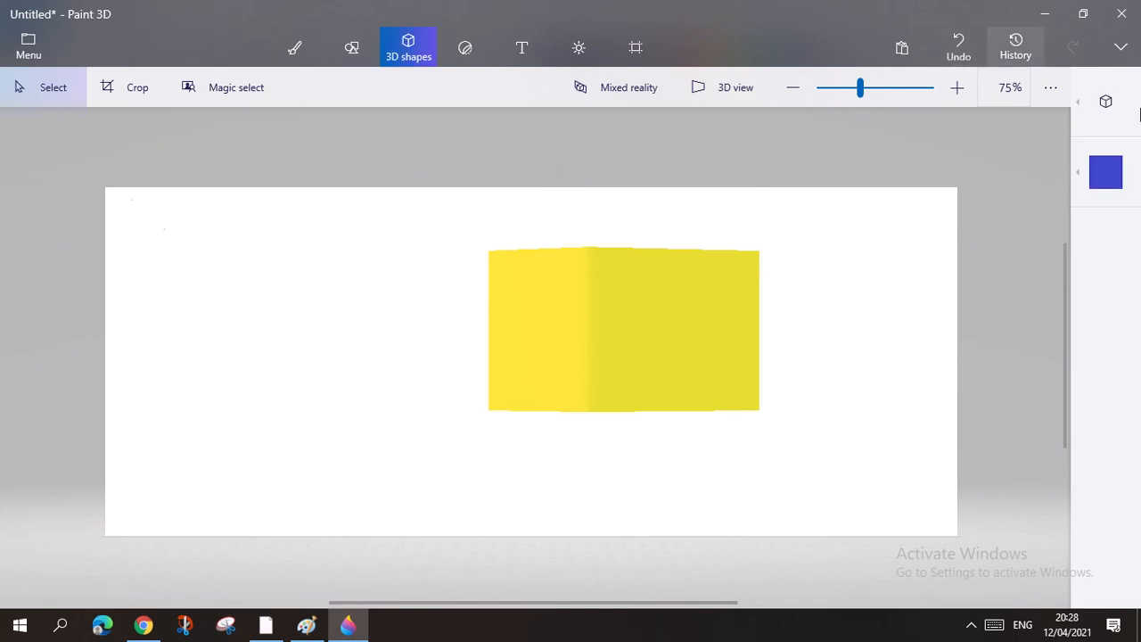
{"action": "left_click", "coordinate": [722, 267]}
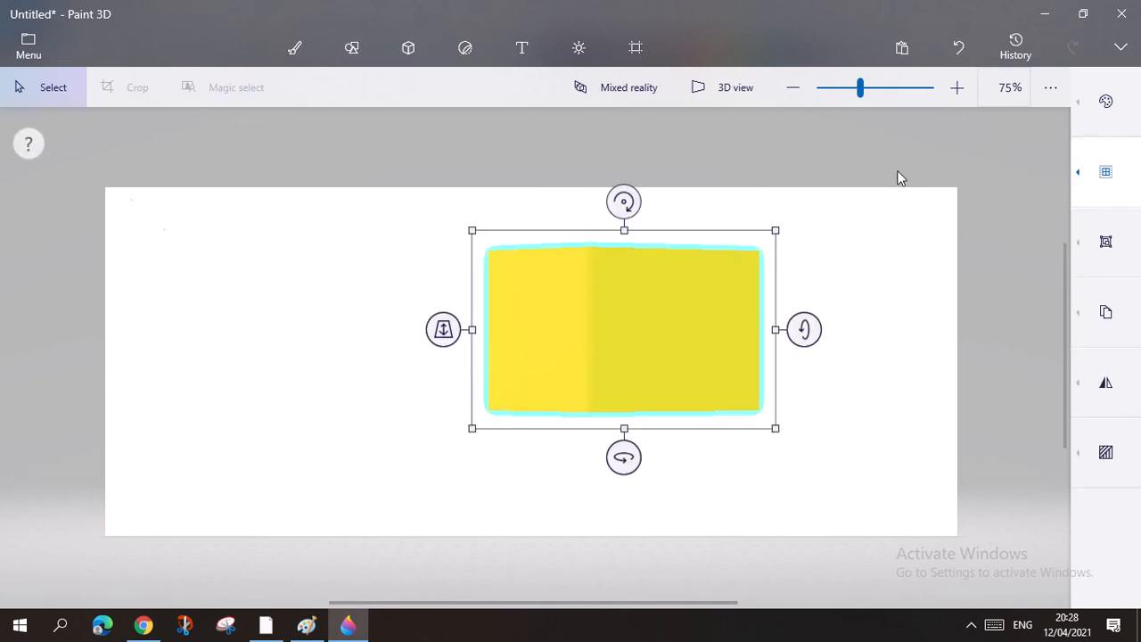
{"action": "left_click", "coordinate": [959, 44]}
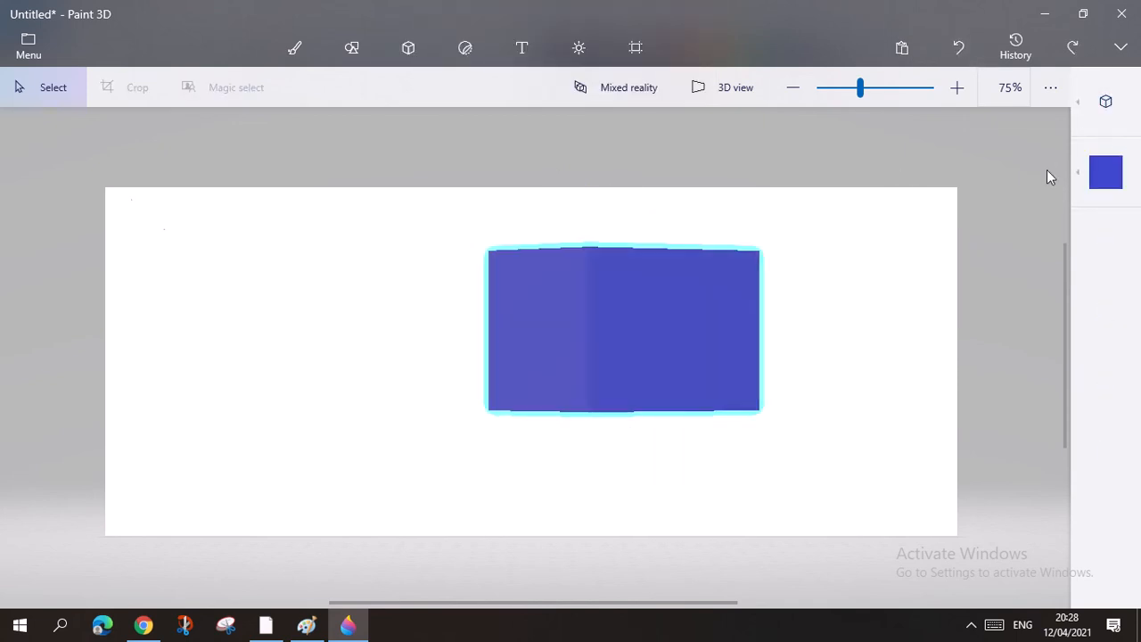
- Place a yellow 3D man model on the blank canvas to the left of the cube
{"action": "left_click", "coordinate": [1105, 172]}
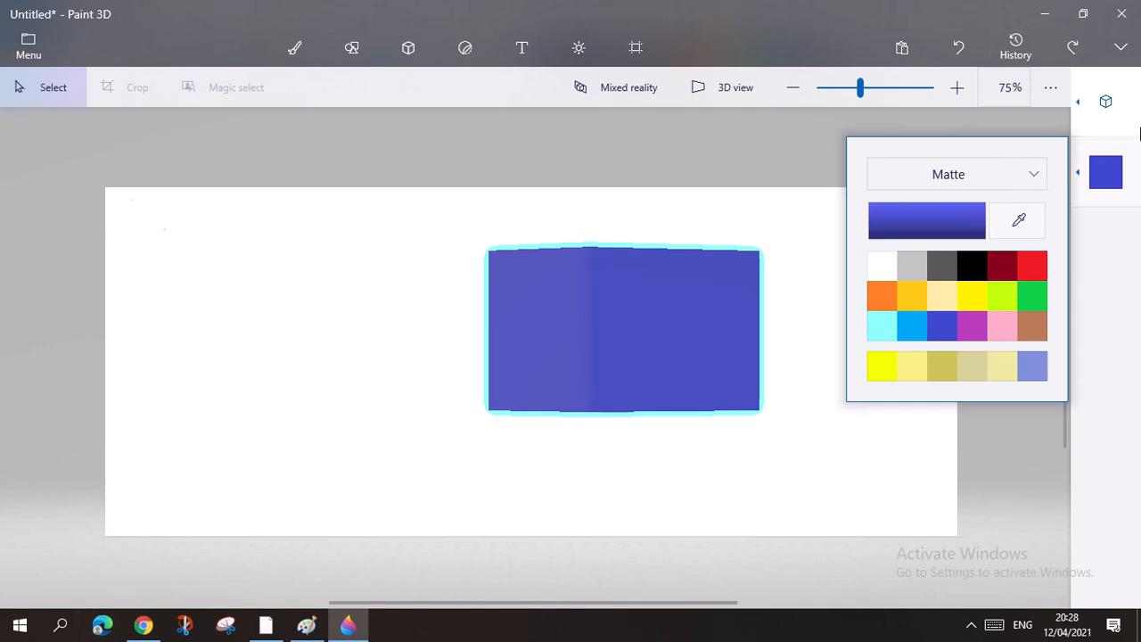
{"action": "left_click", "coordinate": [971, 294]}
{"action": "left_click", "coordinate": [1106, 103]}
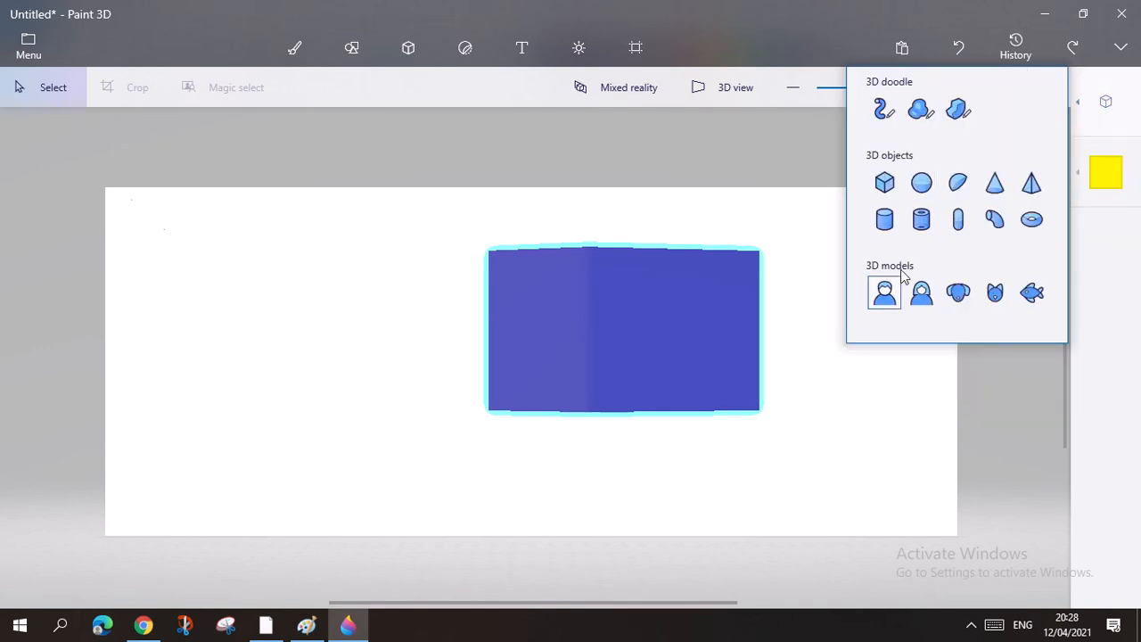
{"action": "left_click", "coordinate": [885, 291]}
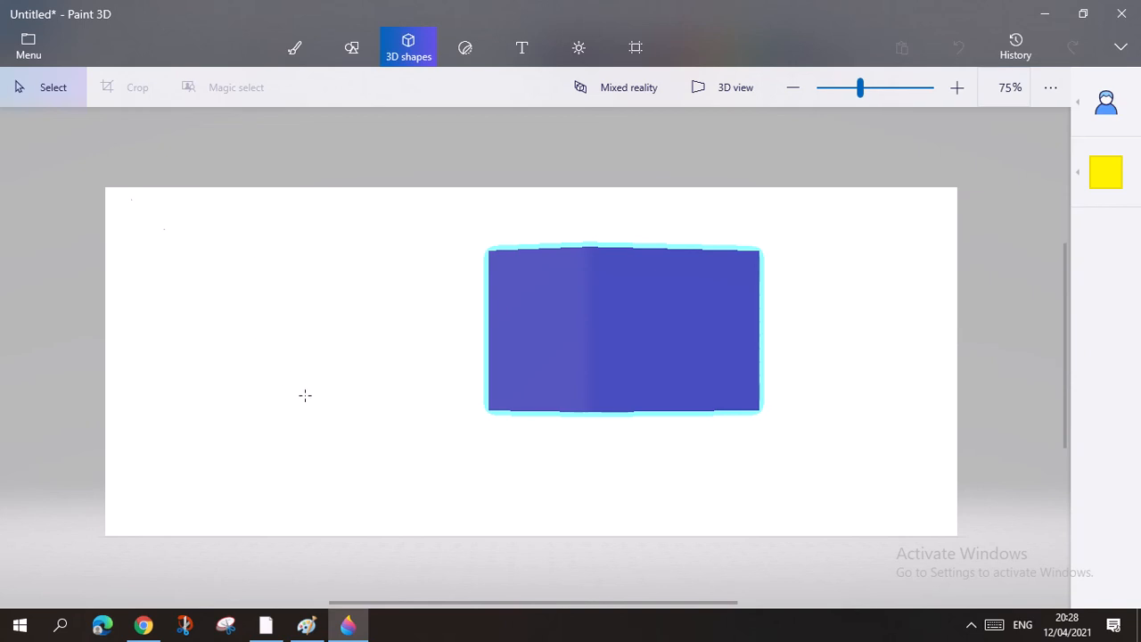
{"action": "left_click_drag", "start_coordinate": [305, 395], "coordinate": [436, 482]}
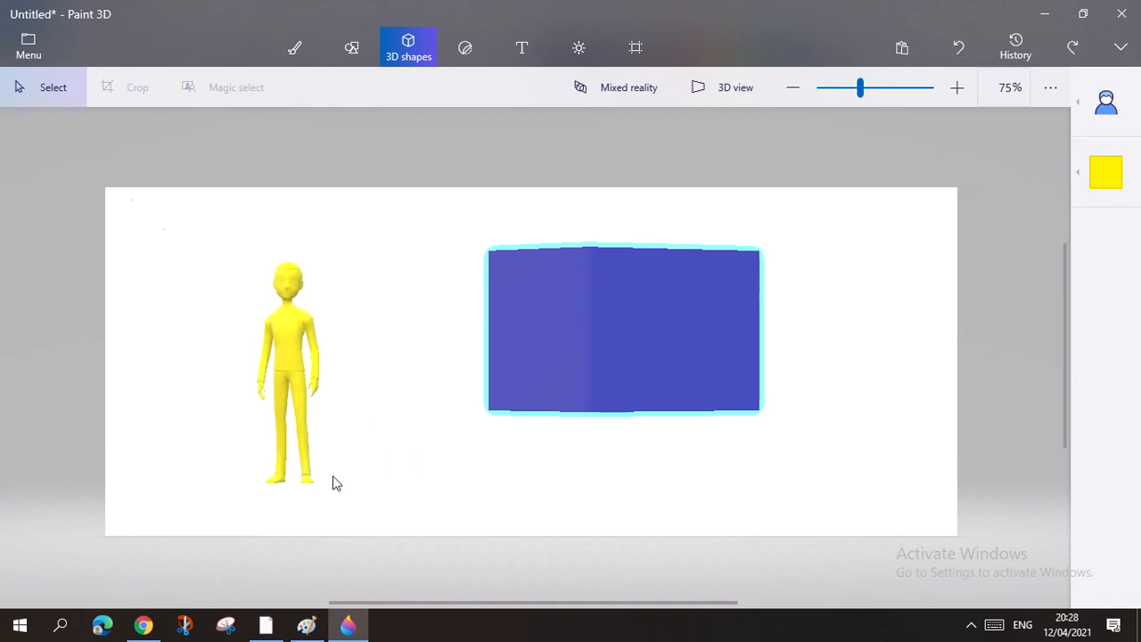
- Turn the man model slightly about its vertical axis, move it closer to the cube, and undo the model
{"action": "left_click_drag", "start_coordinate": [293, 525], "coordinate": [423, 430]}
{"action": "left_click_drag", "start_coordinate": [374, 369], "coordinate": [431, 390]}
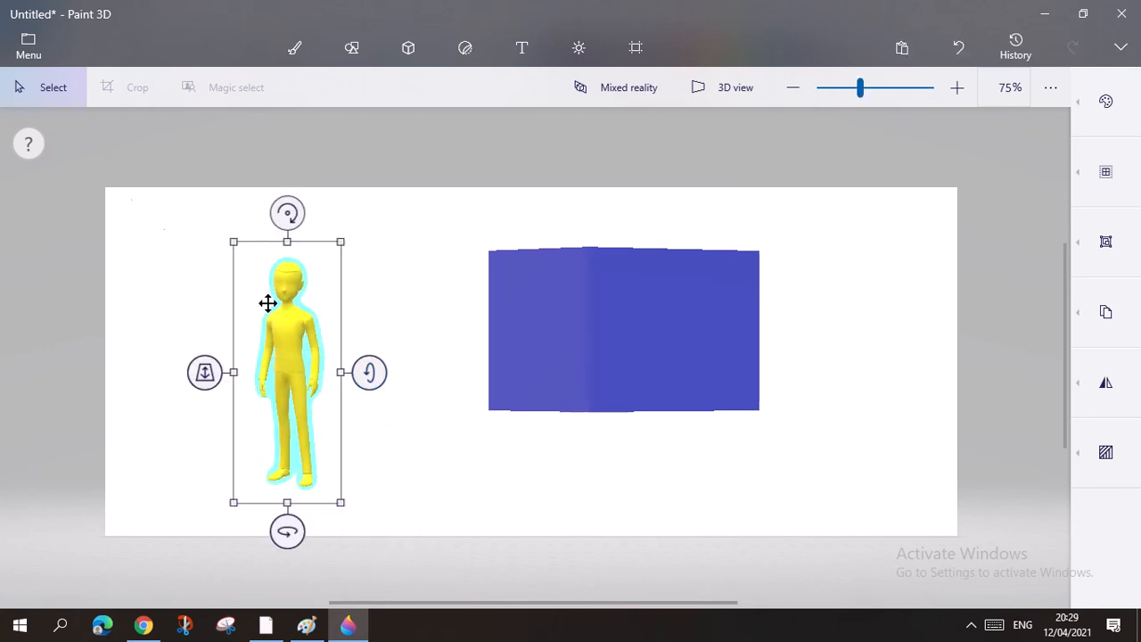
{"action": "left_click_drag", "start_coordinate": [268, 303], "coordinate": [319, 298]}
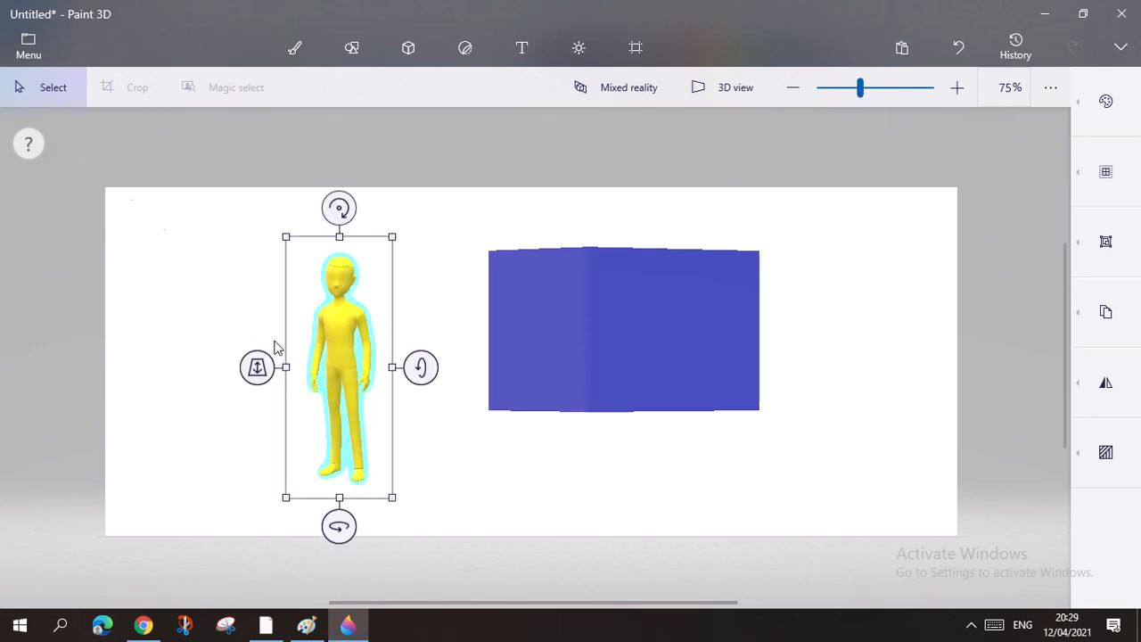
{"action": "left_click", "coordinate": [958, 48]}
- Look through the custom sticker and texture options, place a rainbow sticker left of the cube and move it up
{"action": "left_click", "coordinate": [465, 46]}
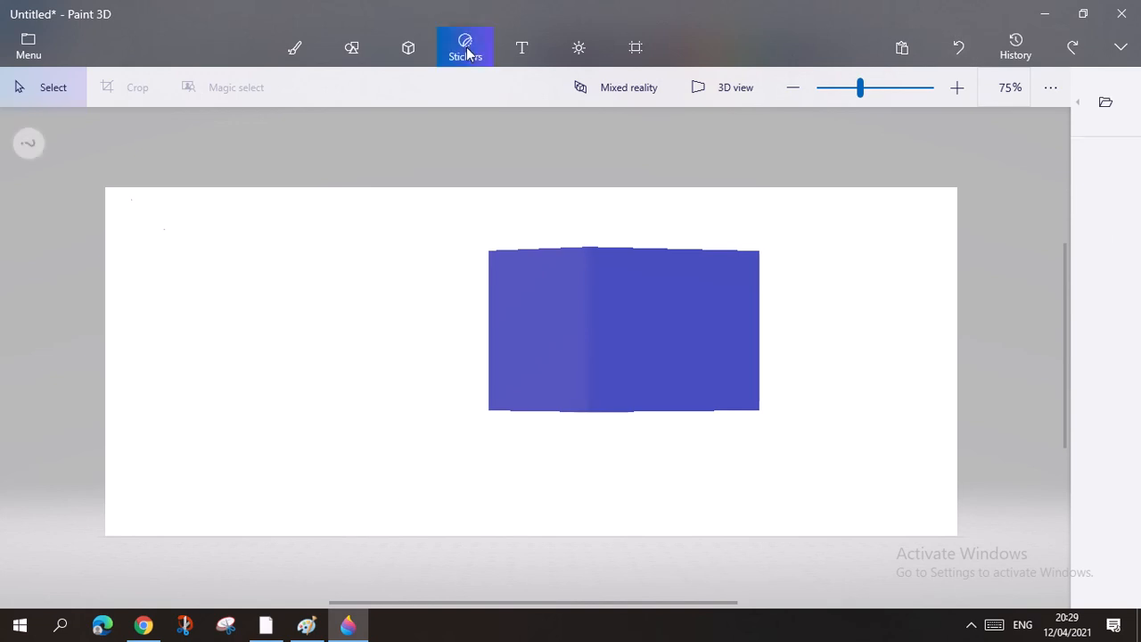
{"action": "left_click", "coordinate": [1105, 103]}
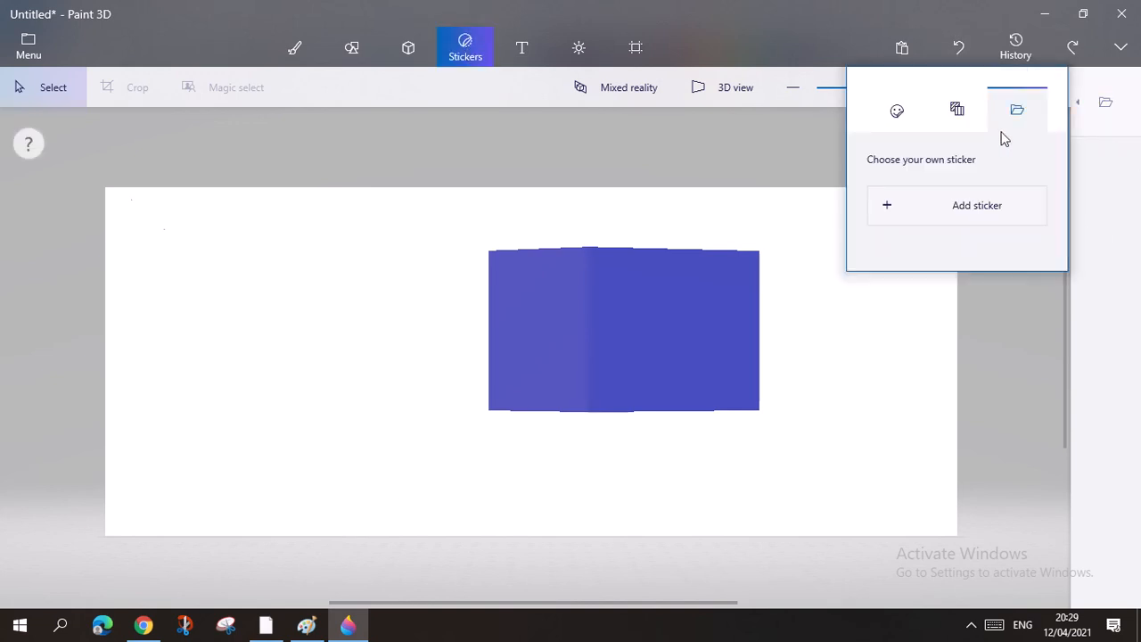
{"action": "left_click", "coordinate": [958, 114]}
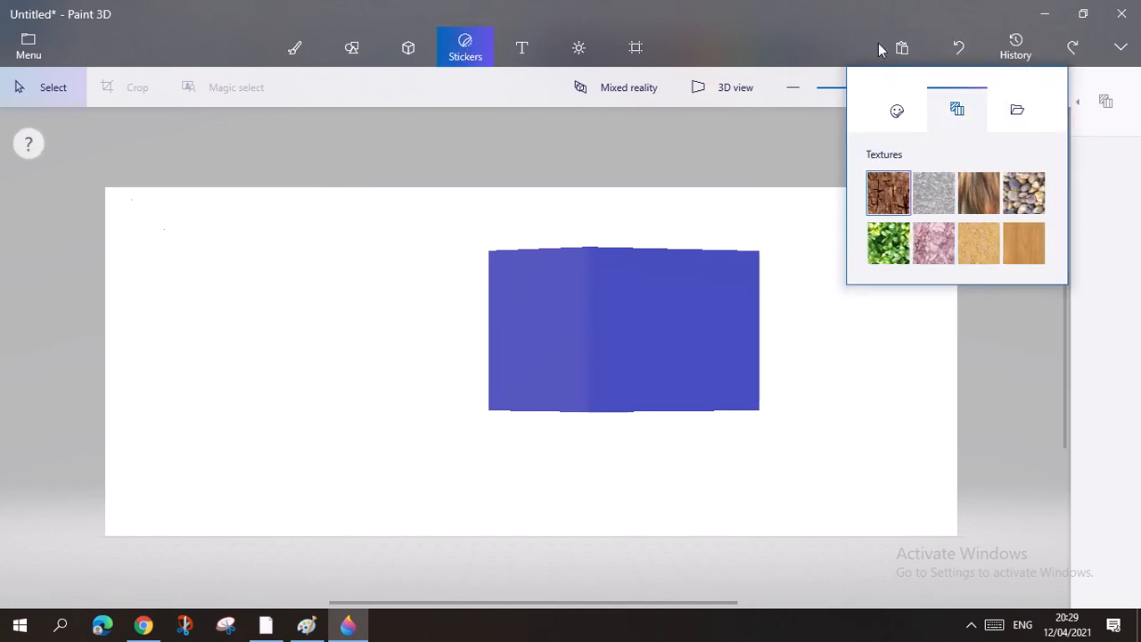
{"action": "left_click", "coordinate": [899, 111]}
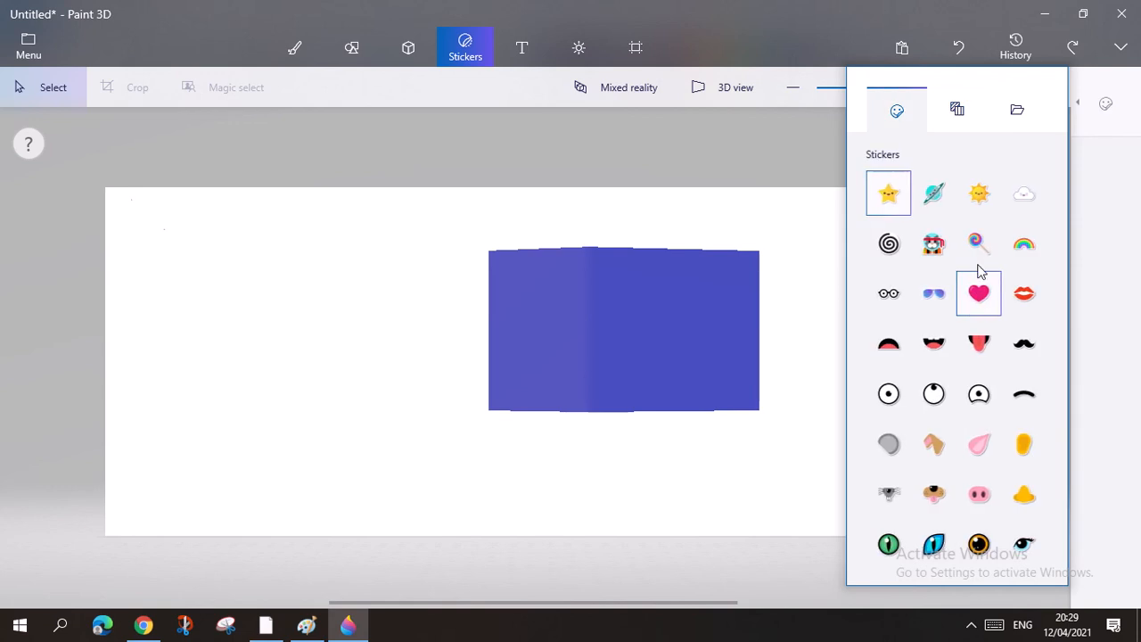
{"action": "left_click", "coordinate": [998, 308]}
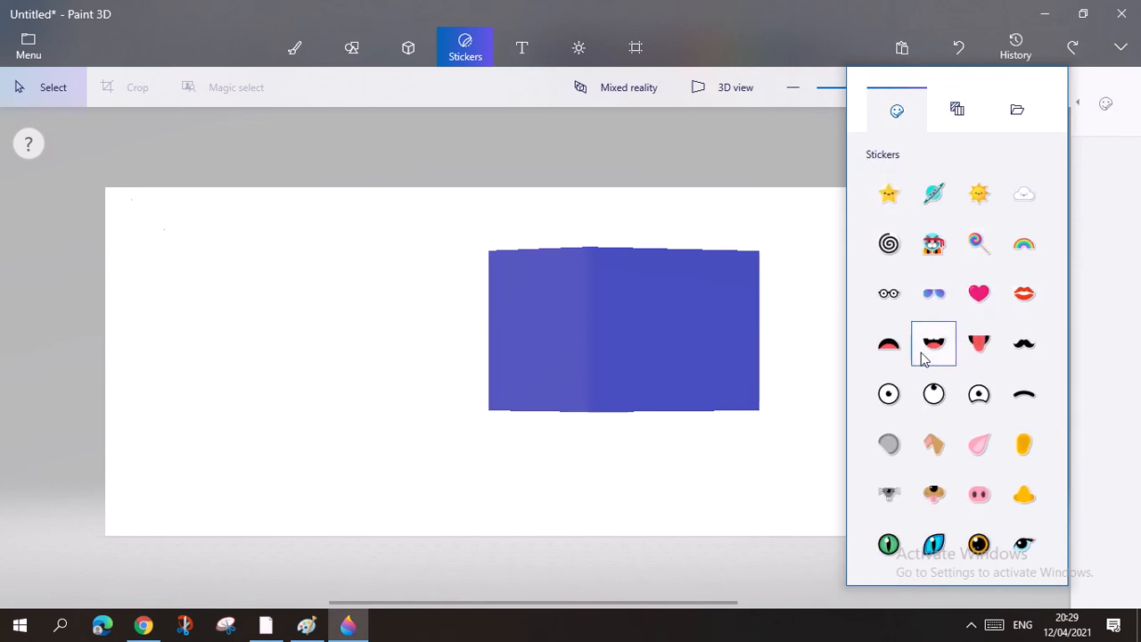
{"action": "left_click", "coordinate": [1023, 243]}
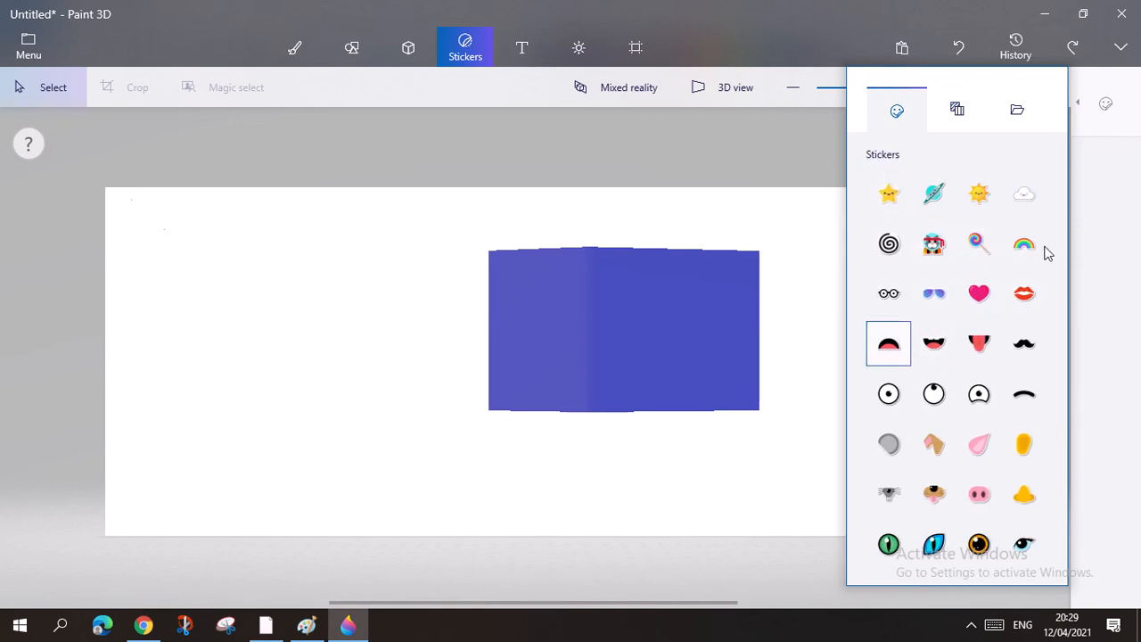
{"action": "left_click_drag", "start_coordinate": [223, 330], "coordinate": [428, 451]}
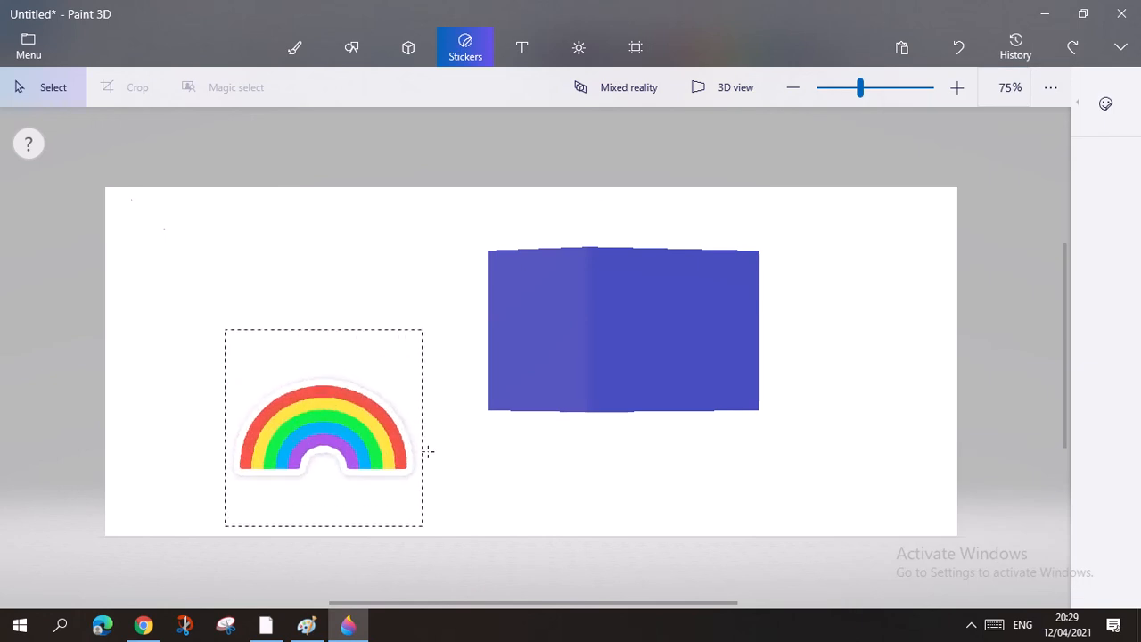
{"action": "left_click_drag", "start_coordinate": [364, 359], "coordinate": [346, 316]}
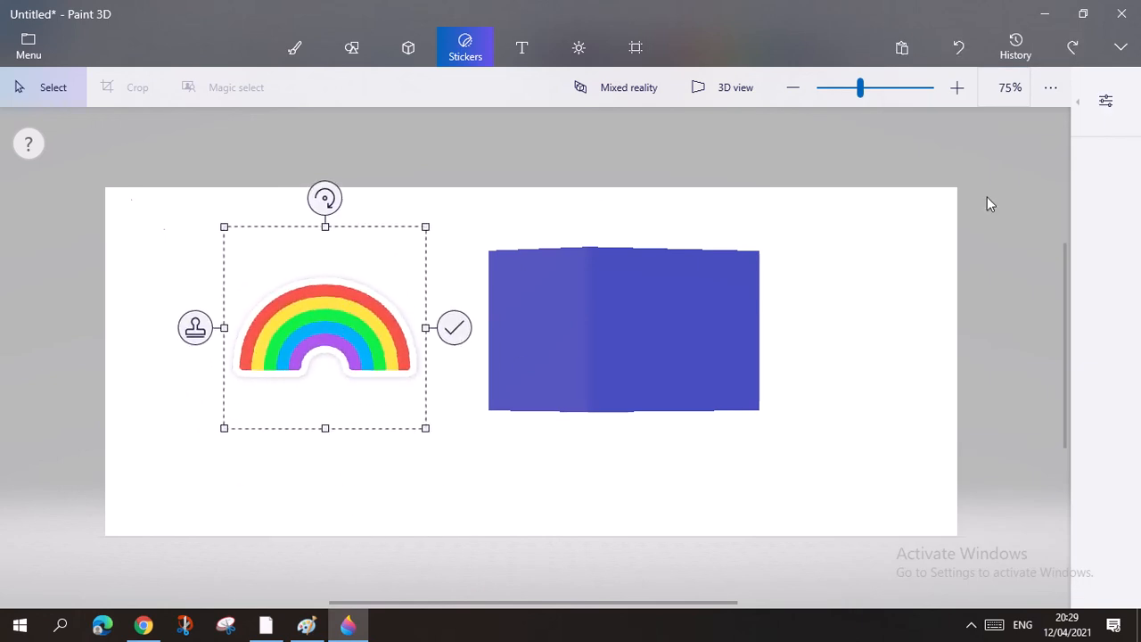
- Make the rainbow sticker 3D and try rotating it about its vertical axis
{"action": "left_click", "coordinate": [1105, 98]}
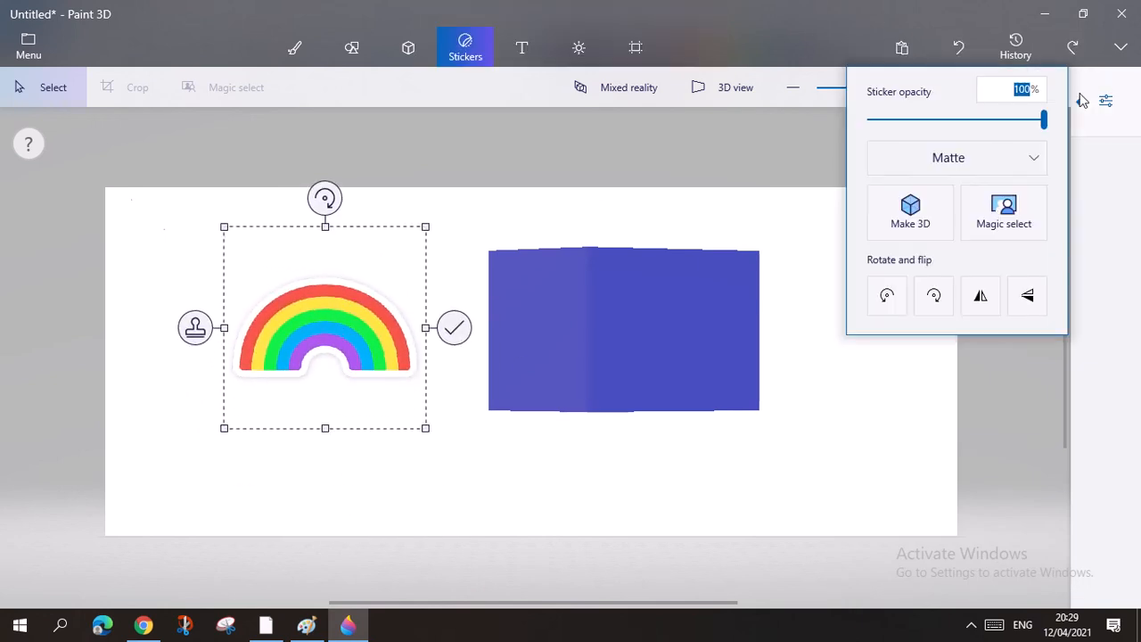
{"action": "left_click", "coordinate": [935, 219]}
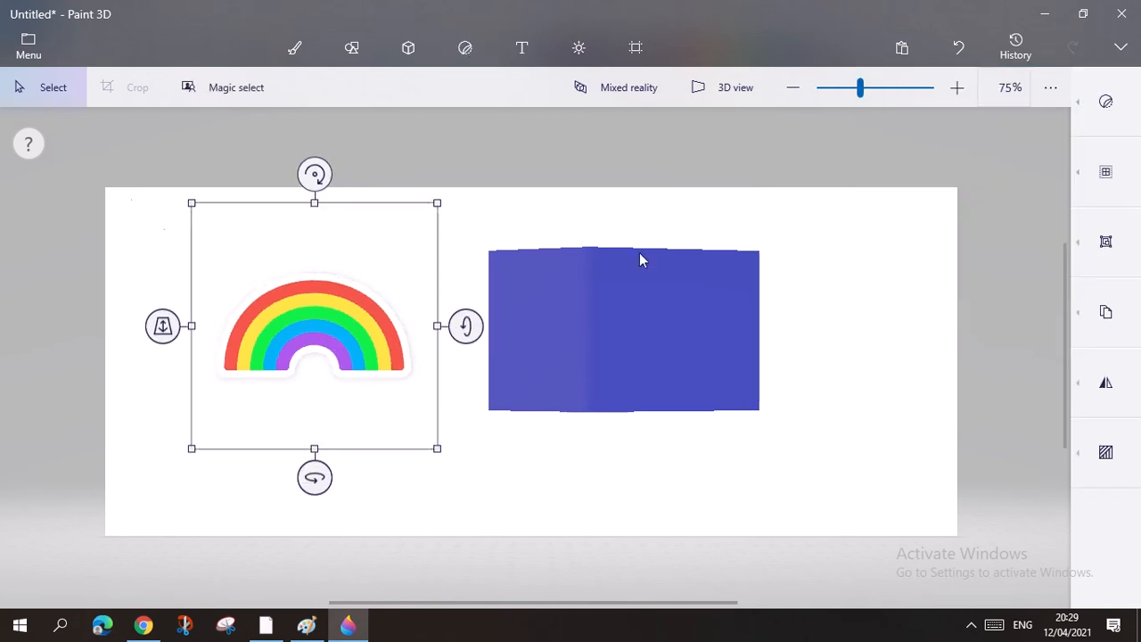
{"action": "left_click_drag", "start_coordinate": [304, 487], "coordinate": [327, 437]}
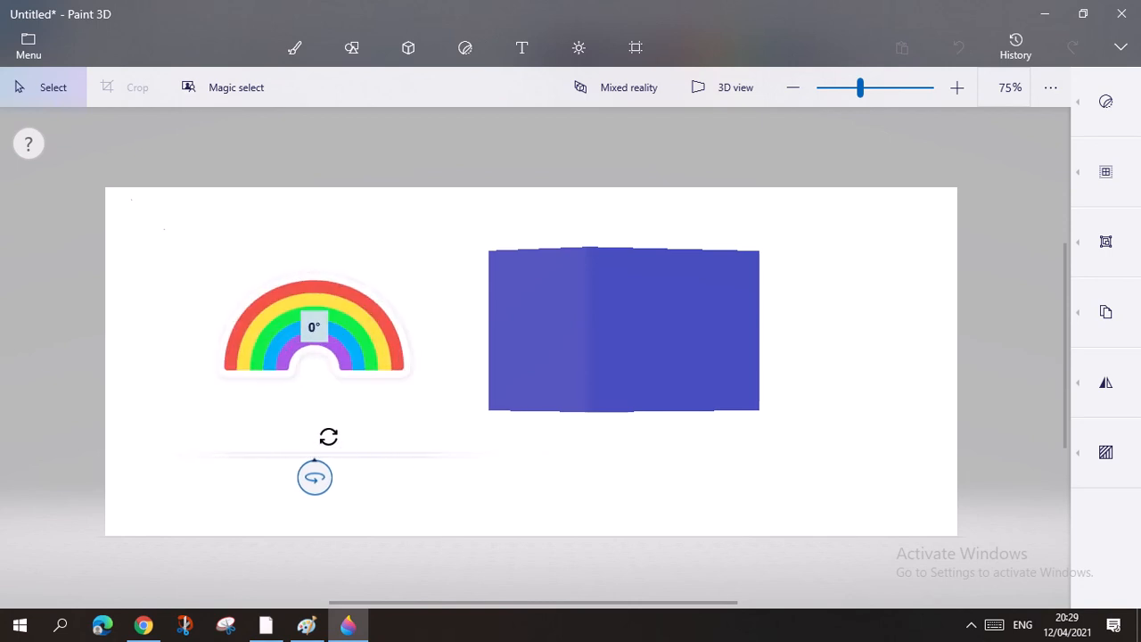
- Deselect the rainbow and undo its changes until it is removed from the canvas
{"action": "left_click", "coordinate": [943, 228]}
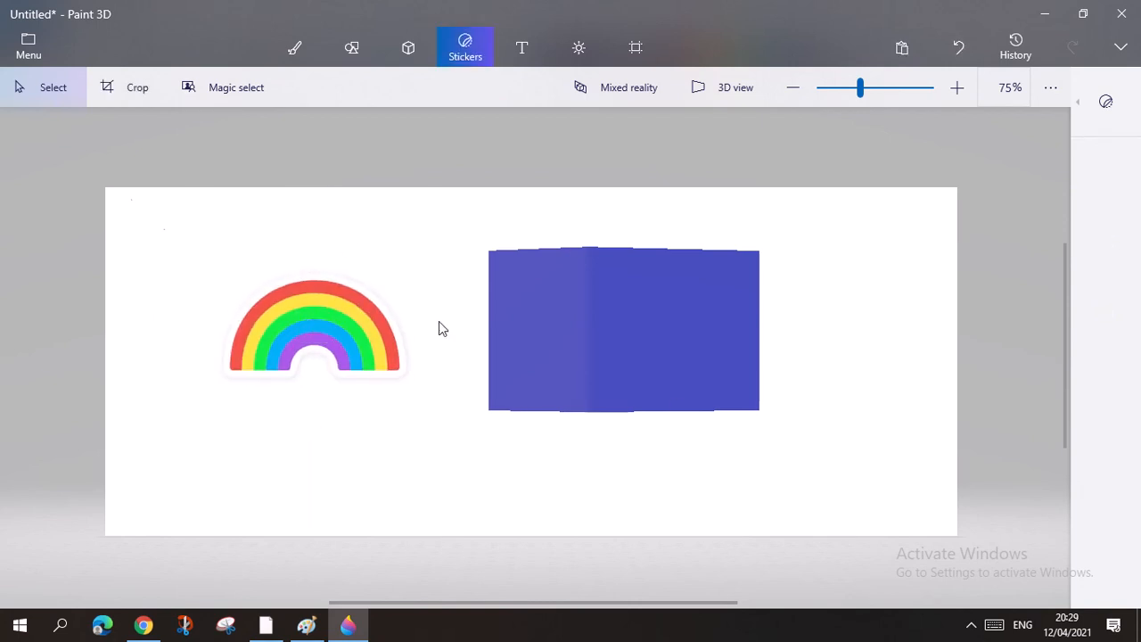
{"action": "left_click", "coordinate": [960, 49]}
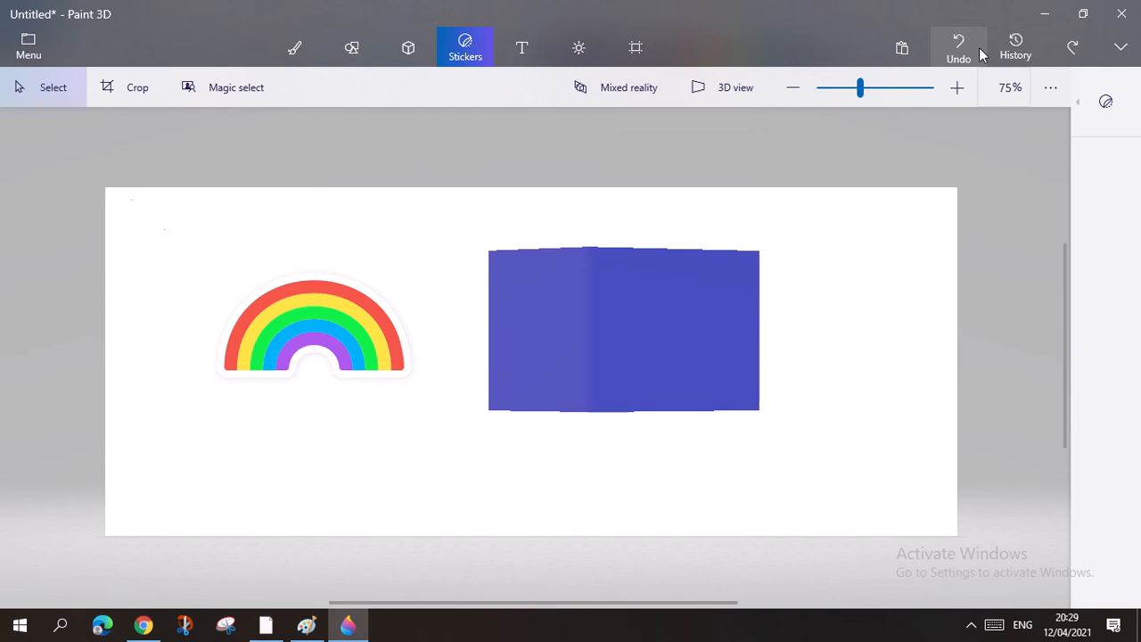
{"action": "left_click", "coordinate": [959, 49]}
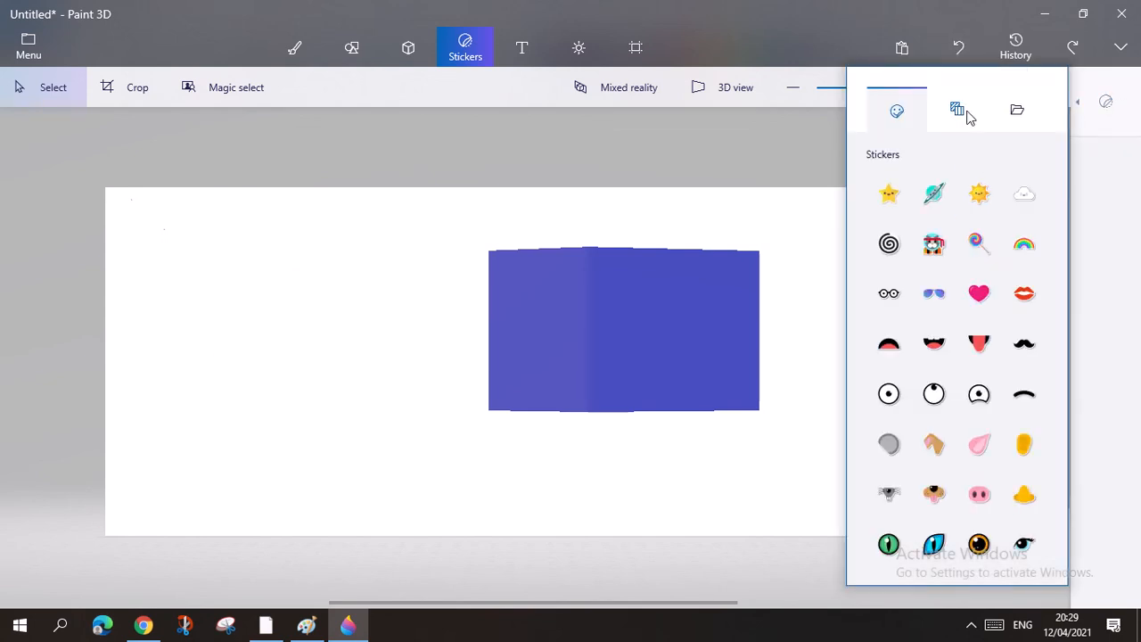
- Place a pebble texture left of the cube, widen it and move it up, and undo the texture
{"action": "left_click", "coordinate": [968, 115]}
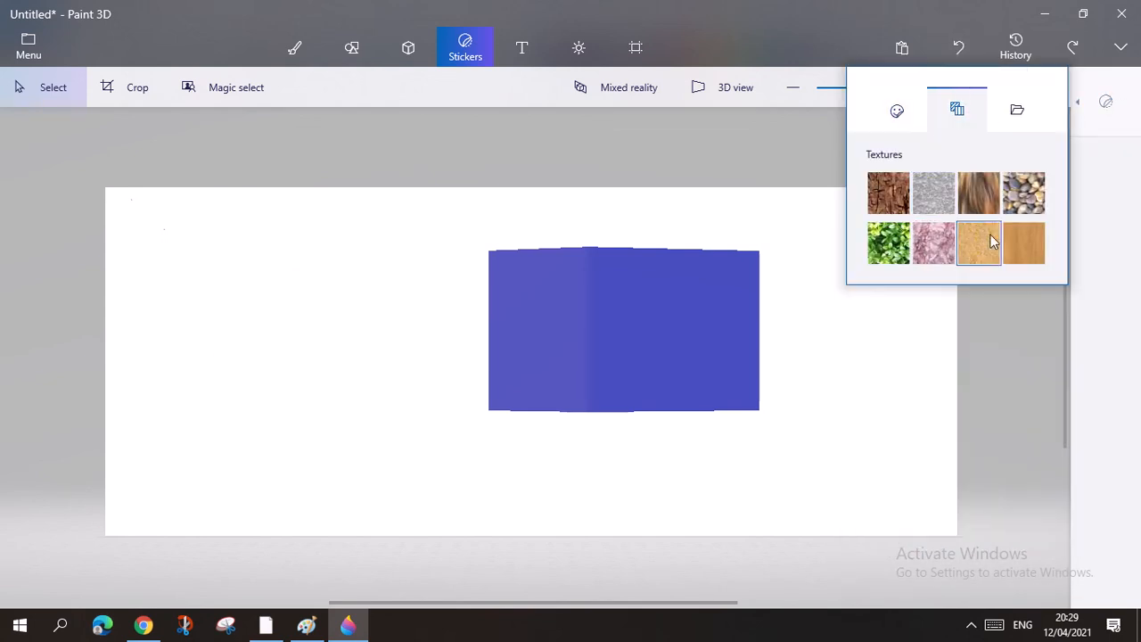
{"action": "left_click", "coordinate": [1022, 194]}
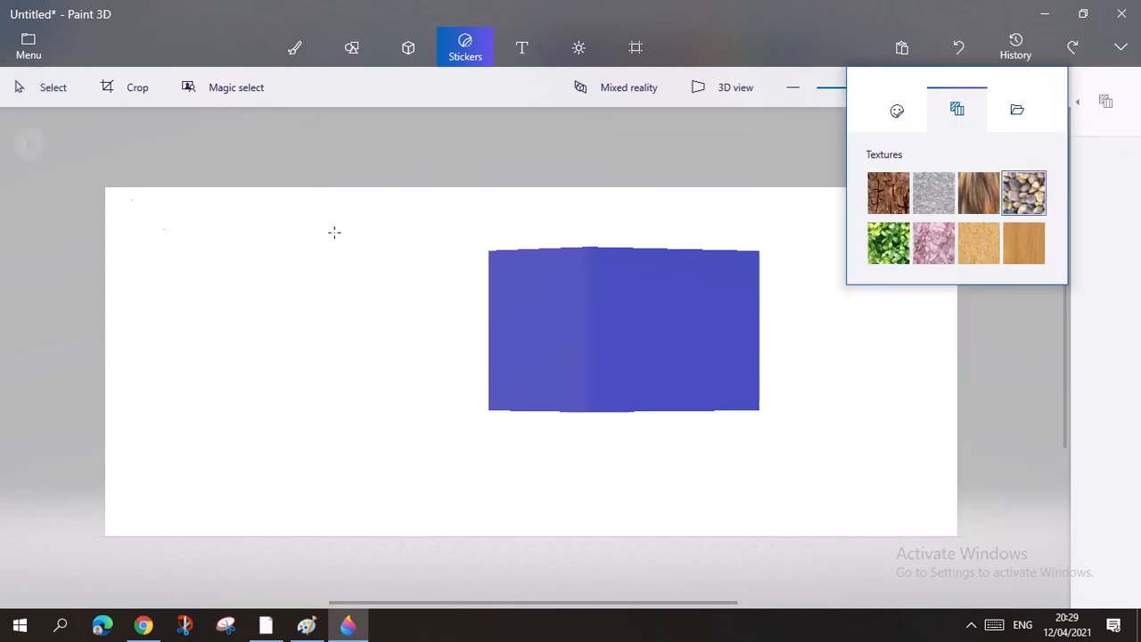
{"action": "left_click_drag", "start_coordinate": [303, 300], "coordinate": [440, 408]}
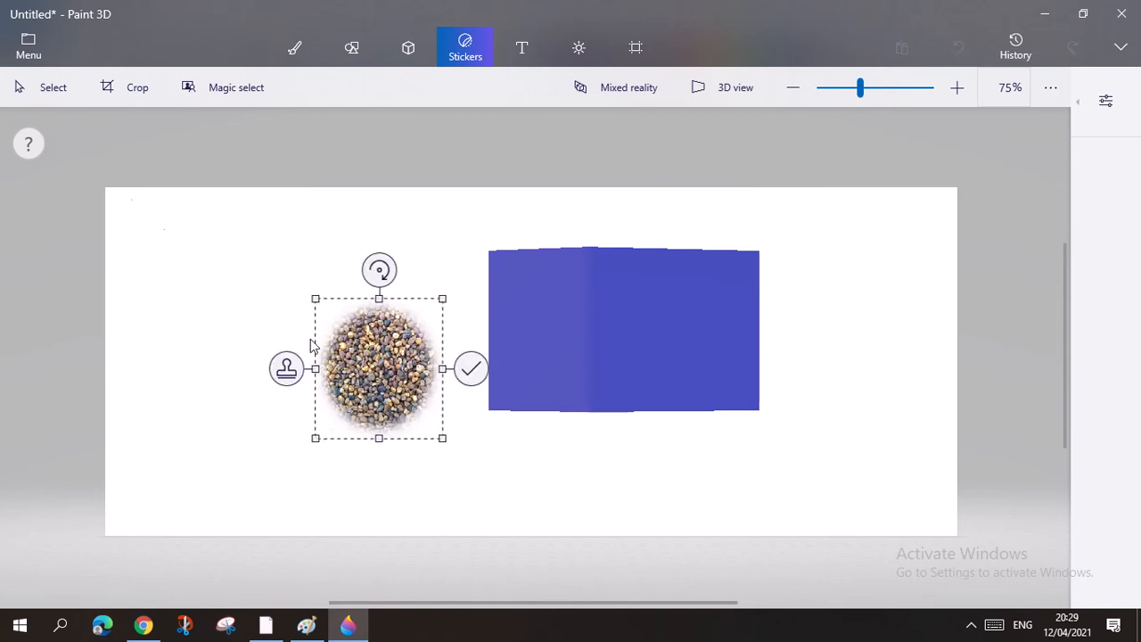
{"action": "left_click_drag", "start_coordinate": [301, 368], "coordinate": [245, 368]}
{"action": "left_click_drag", "start_coordinate": [422, 405], "coordinate": [423, 369]}
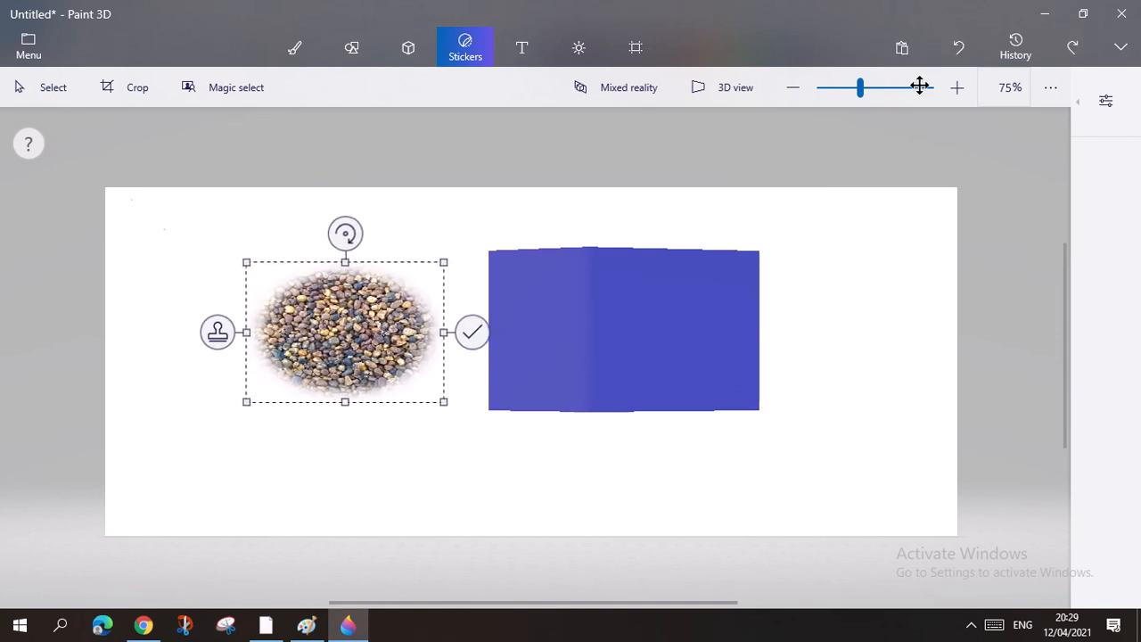
{"action": "left_click", "coordinate": [955, 44]}
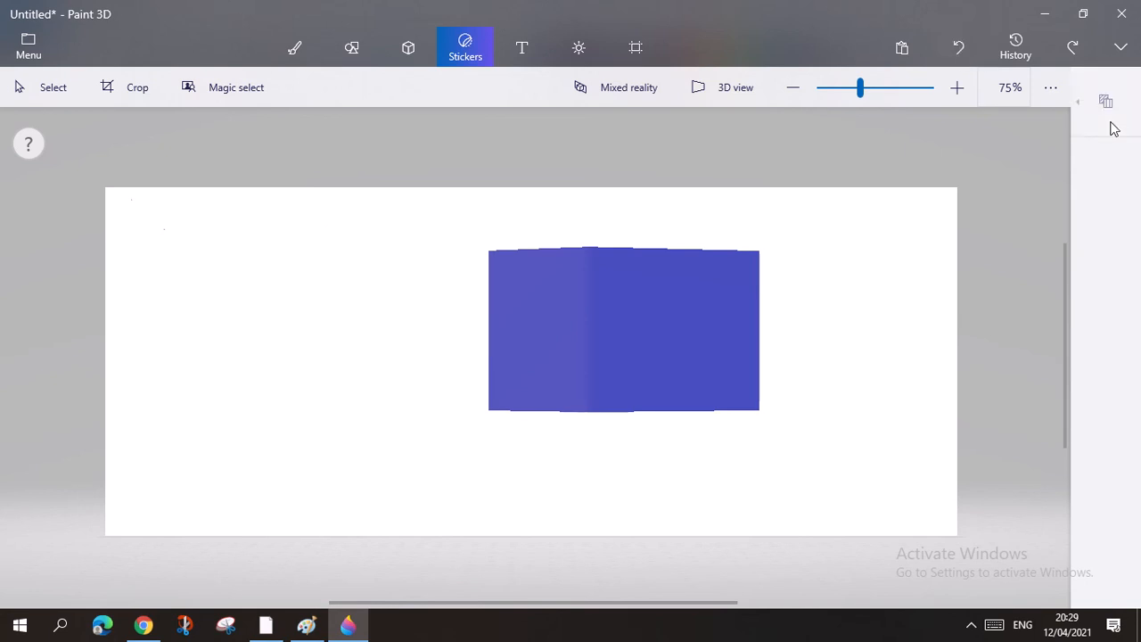
- Add the blue car picture "images" from the Pictures folder as a custom sticker and move it to the blank canvas left of the cube
{"action": "left_click", "coordinate": [1105, 101]}
{"action": "left_click", "coordinate": [1016, 108]}
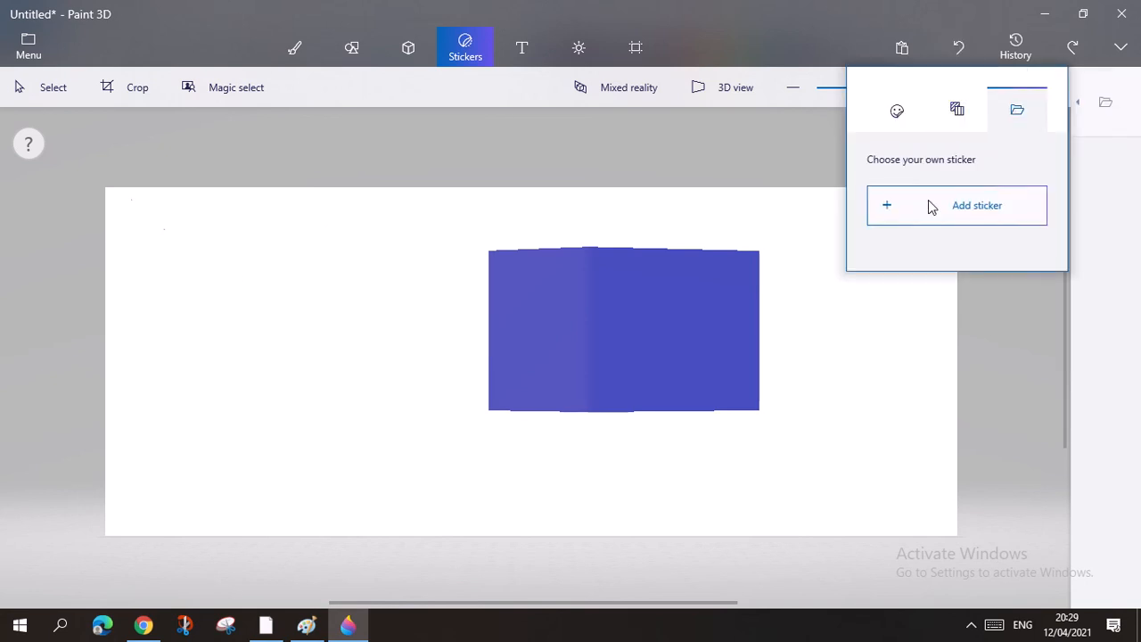
{"action": "left_click", "coordinate": [931, 216]}
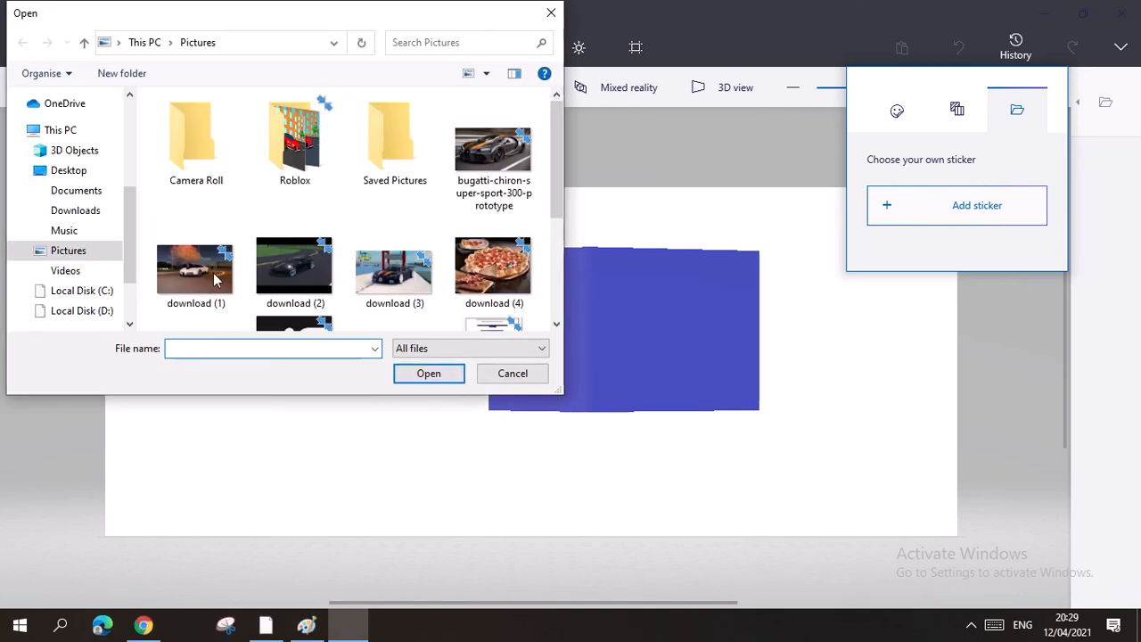
{"action": "scroll", "coordinate": [214, 279], "scroll_direction": "down", "scroll_amount": 4}
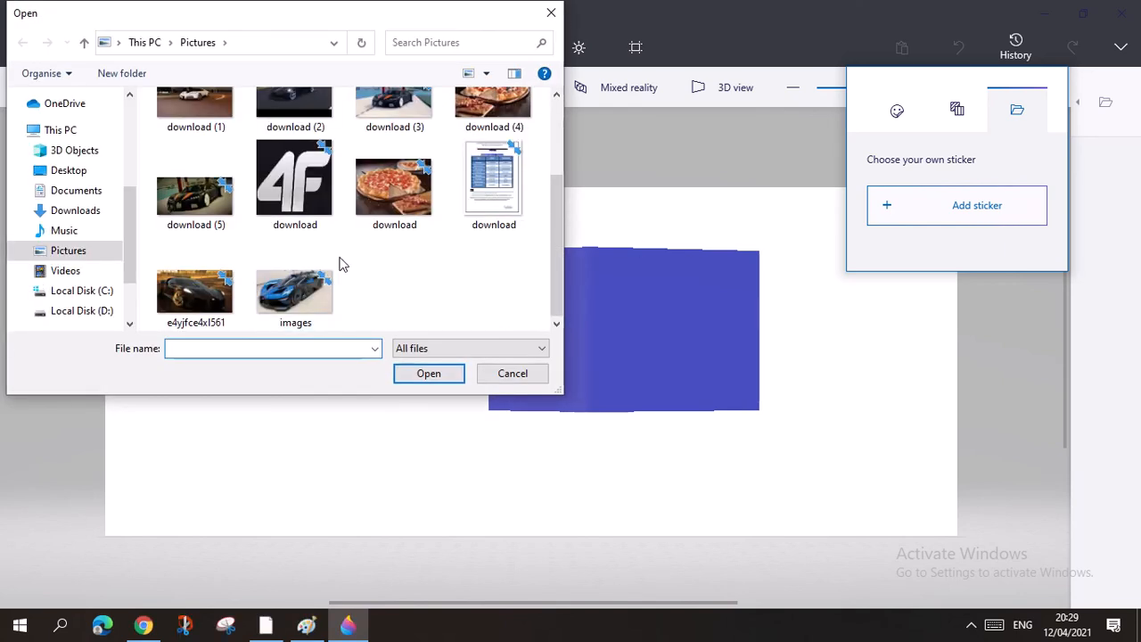
{"action": "scroll", "coordinate": [345, 282], "scroll_direction": "up", "scroll_amount": 3}
{"action": "scroll", "coordinate": [333, 311], "scroll_direction": "down", "scroll_amount": 3}
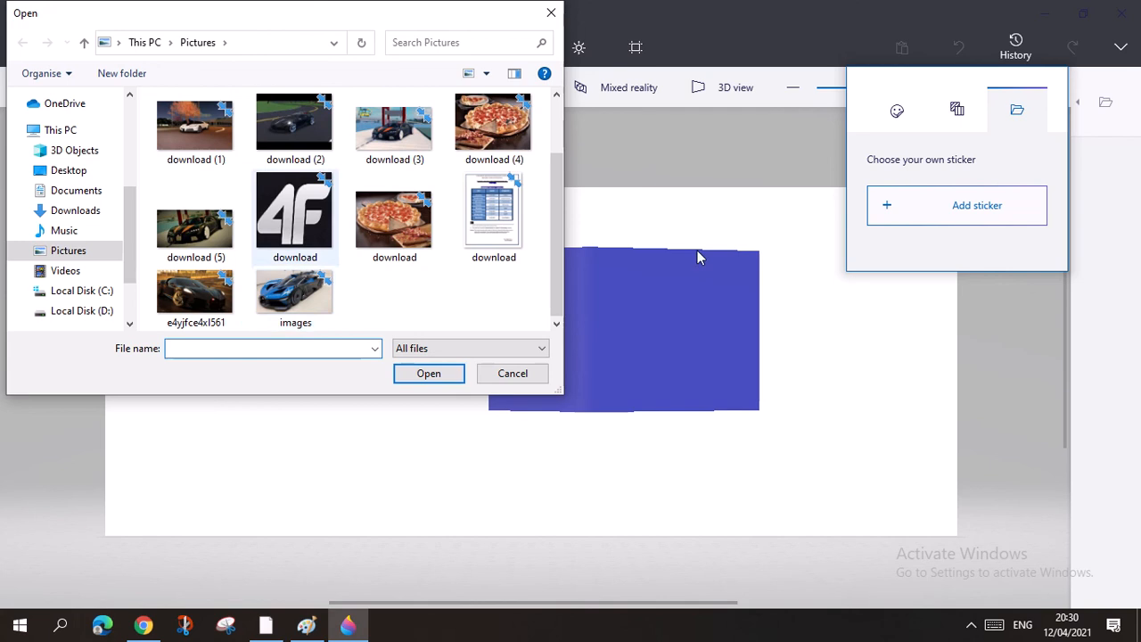
{"action": "left_click", "coordinate": [295, 294]}
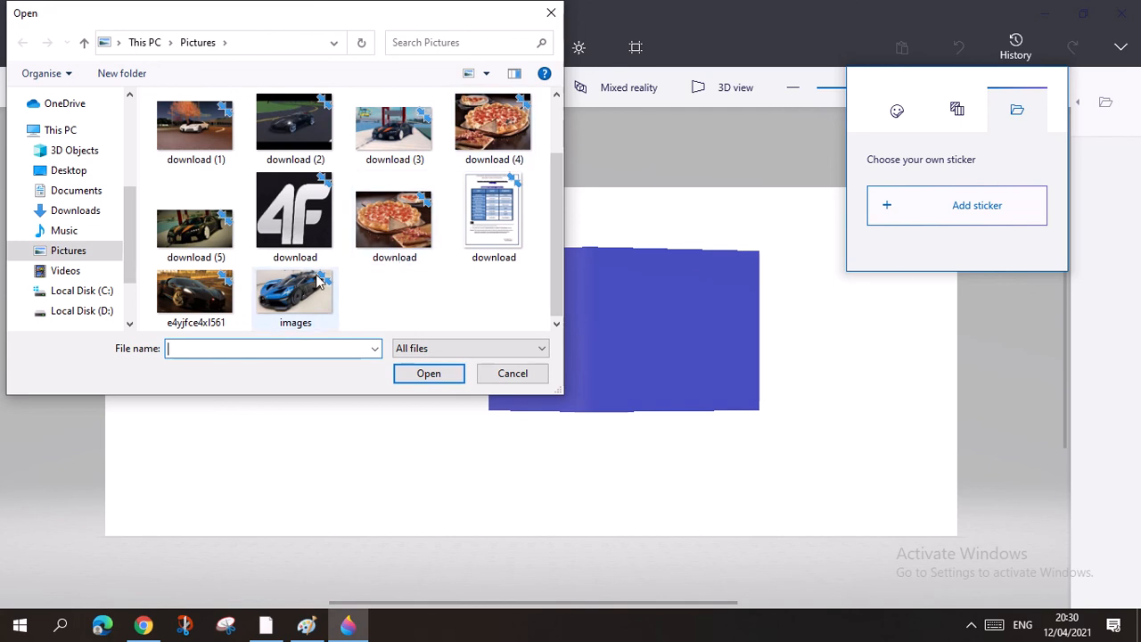
{"action": "left_click", "coordinate": [422, 376]}
{"action": "left_click", "coordinate": [618, 314]}
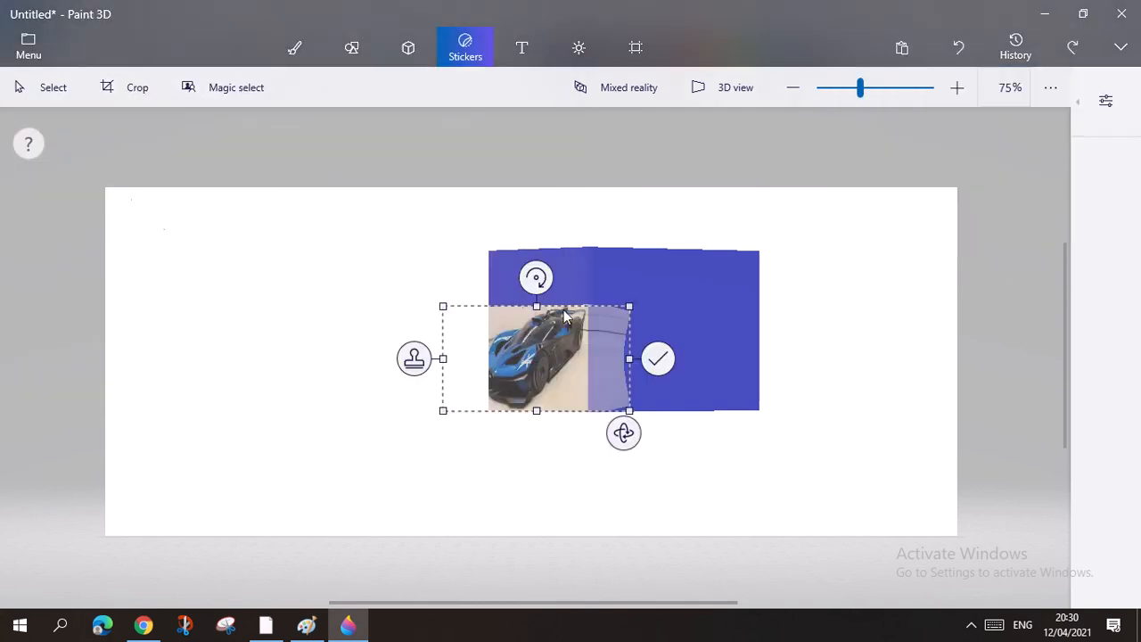
{"action": "left_click_drag", "start_coordinate": [528, 362], "coordinate": [371, 316]}
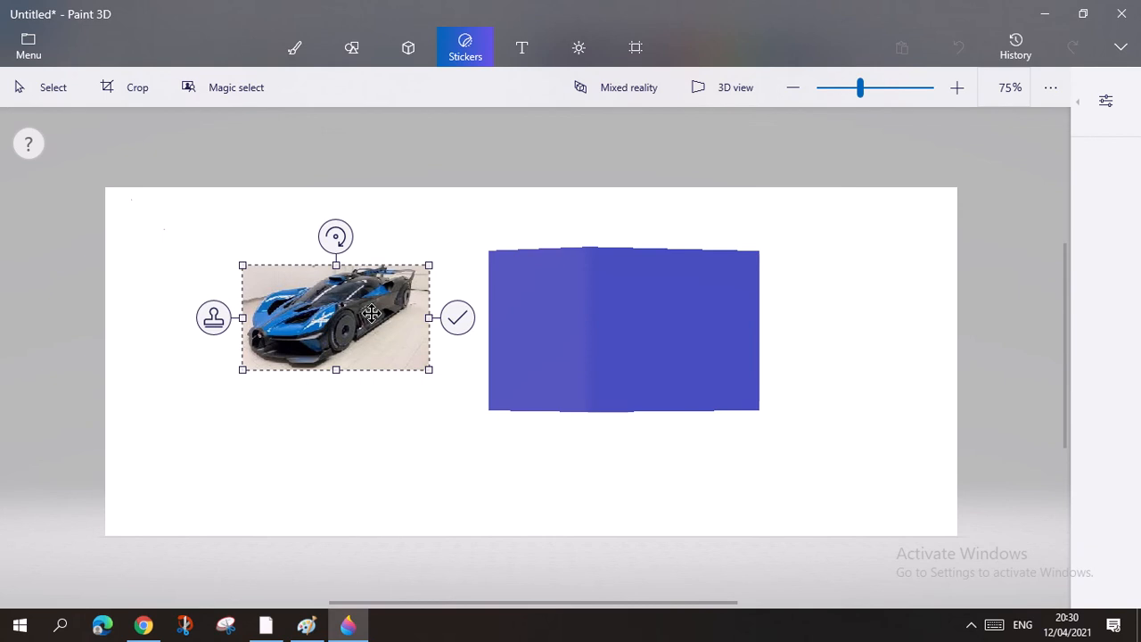
- Commit the car sticker to the canvas and undo its placement
{"action": "left_click", "coordinate": [1103, 105]}
{"action": "left_click", "coordinate": [753, 163]}
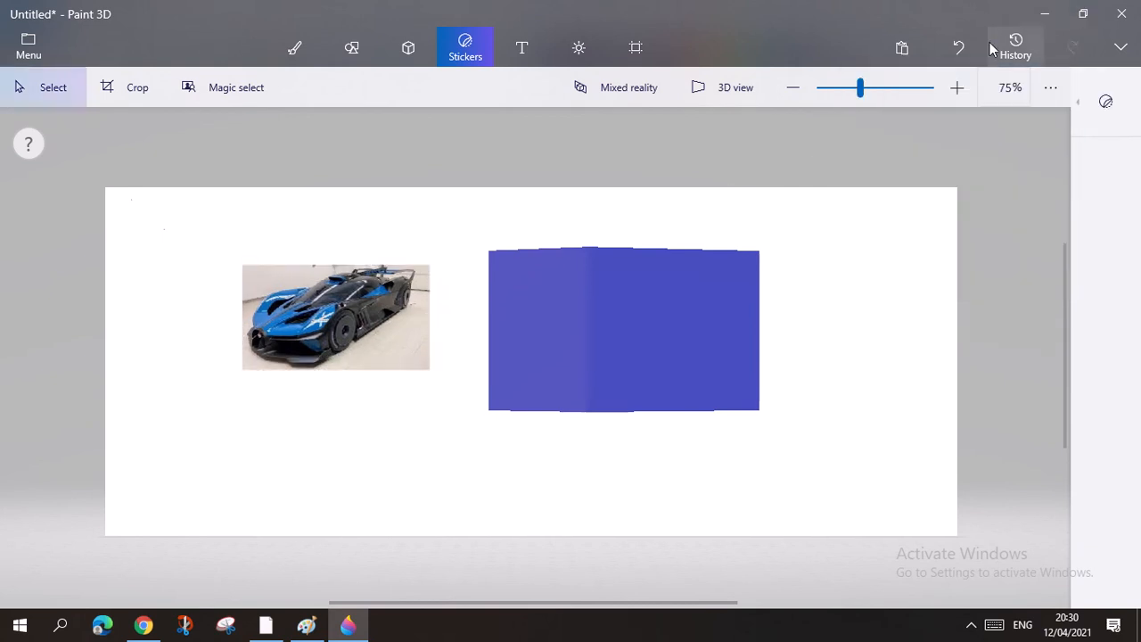
{"action": "left_click", "coordinate": [979, 42]}
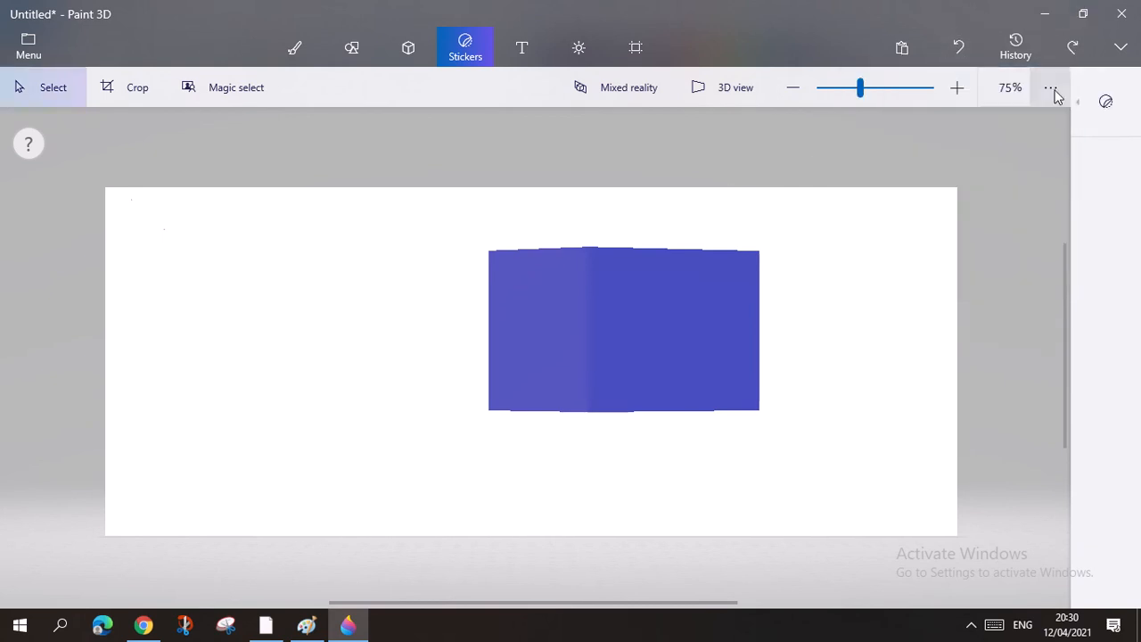
{"action": "left_click", "coordinate": [1105, 103]}
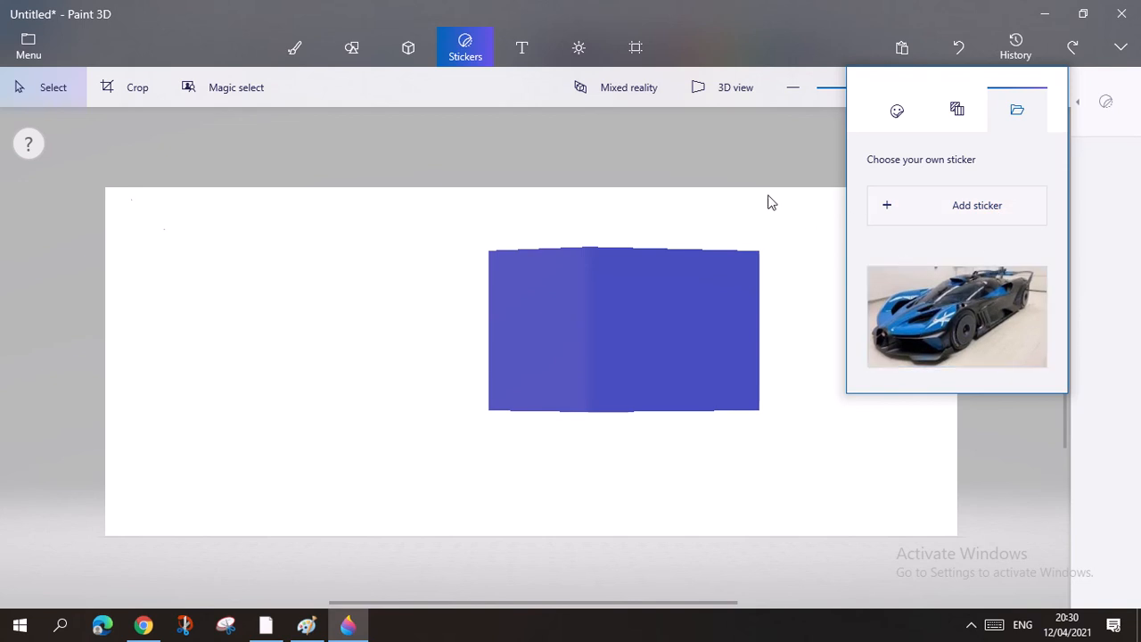
{"action": "left_click", "coordinate": [772, 223]}
{"action": "left_click_drag", "start_coordinate": [769, 216], "coordinate": [767, 195]}
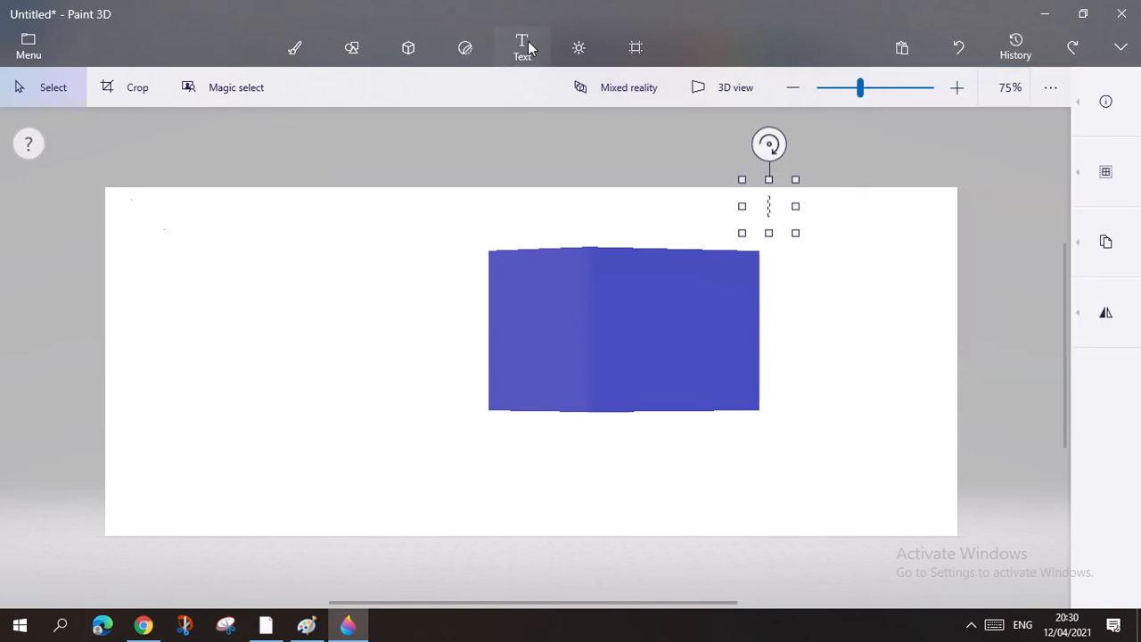
- Add a 2D text box to the blank canvas left of the cube and enter "bfhghgh"
{"action": "left_click", "coordinate": [528, 47]}
{"action": "left_click", "coordinate": [1096, 112]}
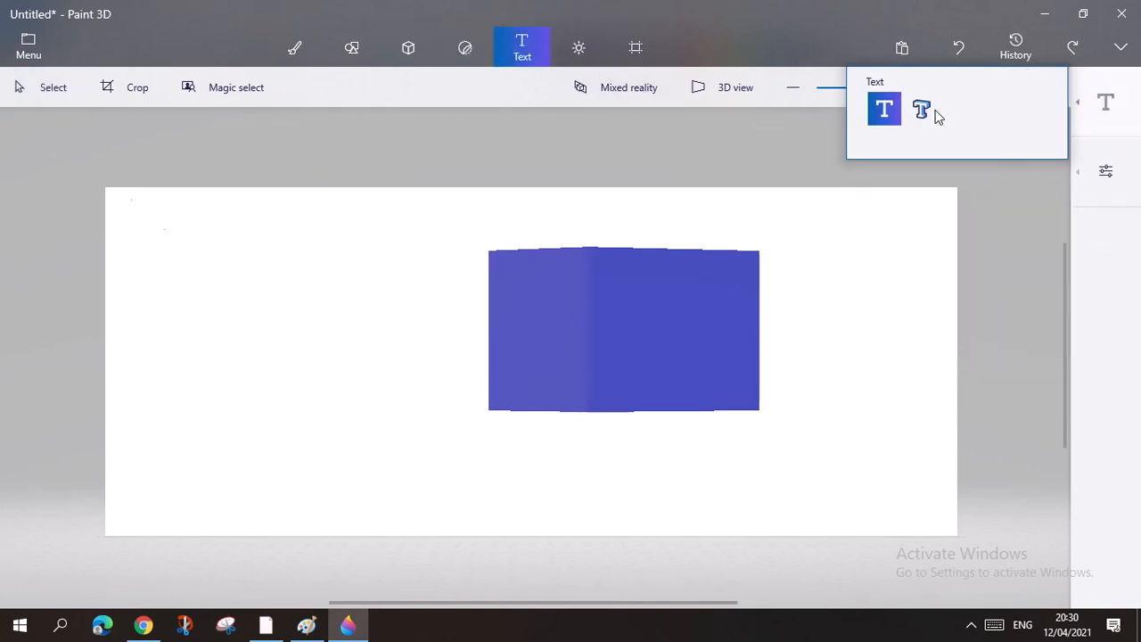
{"action": "left_click", "coordinate": [208, 311]}
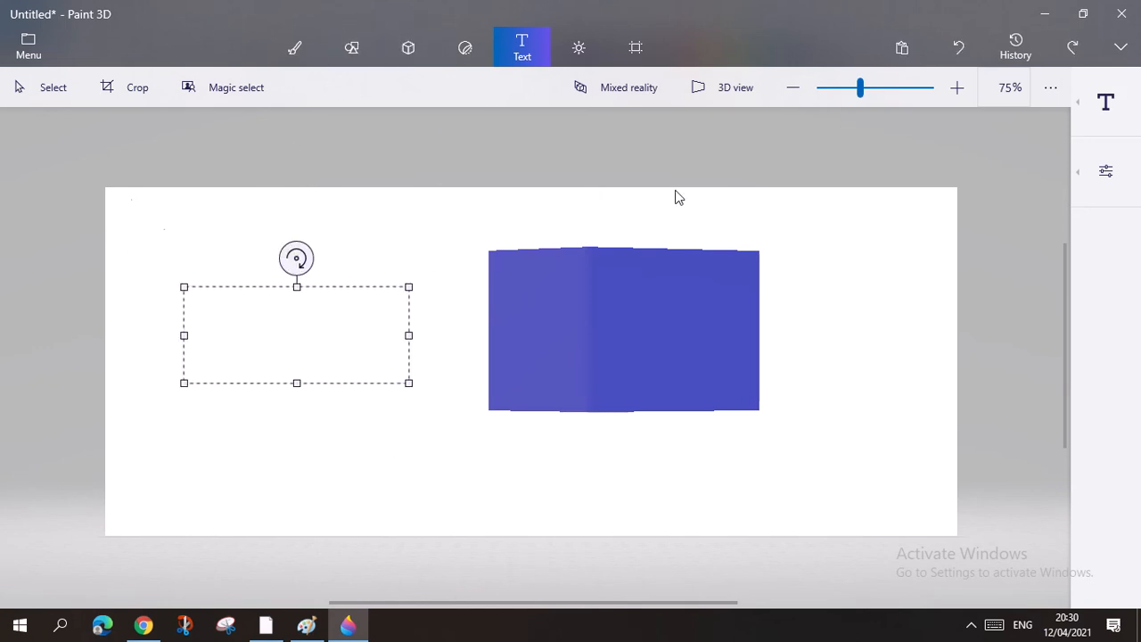
{"action": "type", "text": "bfhghgh"}
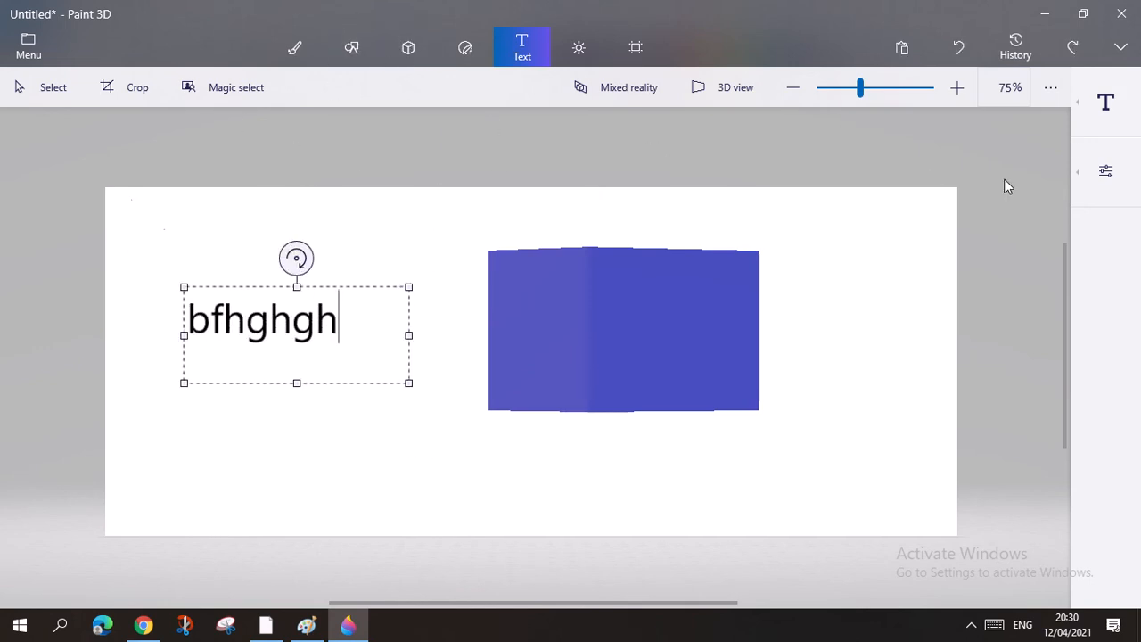
- Clear the sample text, change the font to Showcard Gothic and enter "GFGF"
{"action": "key", "text": "BackSpace"}
{"action": "key", "text": "BackSpace"}
{"action": "key", "text": "BackSpace"}
{"action": "key", "text": "BackSpace"}
{"action": "key", "text": "BackSpace"}
{"action": "key", "text": "BackSpace"}
{"action": "key", "text": "BackSpace"}
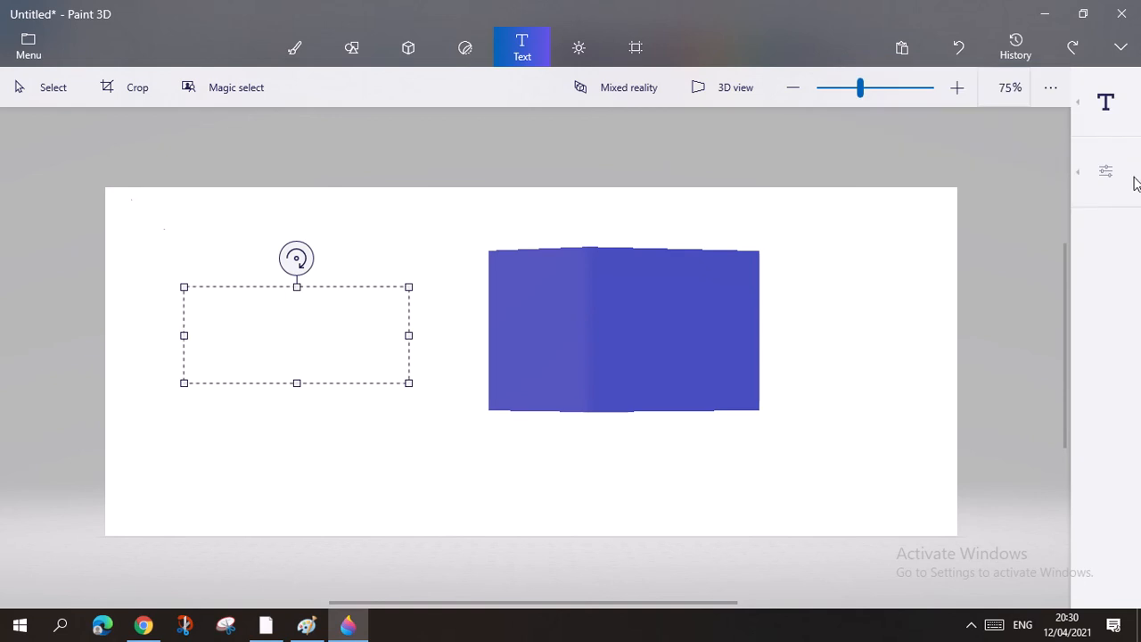
{"action": "mouse_move", "coordinate": [1105, 171]}
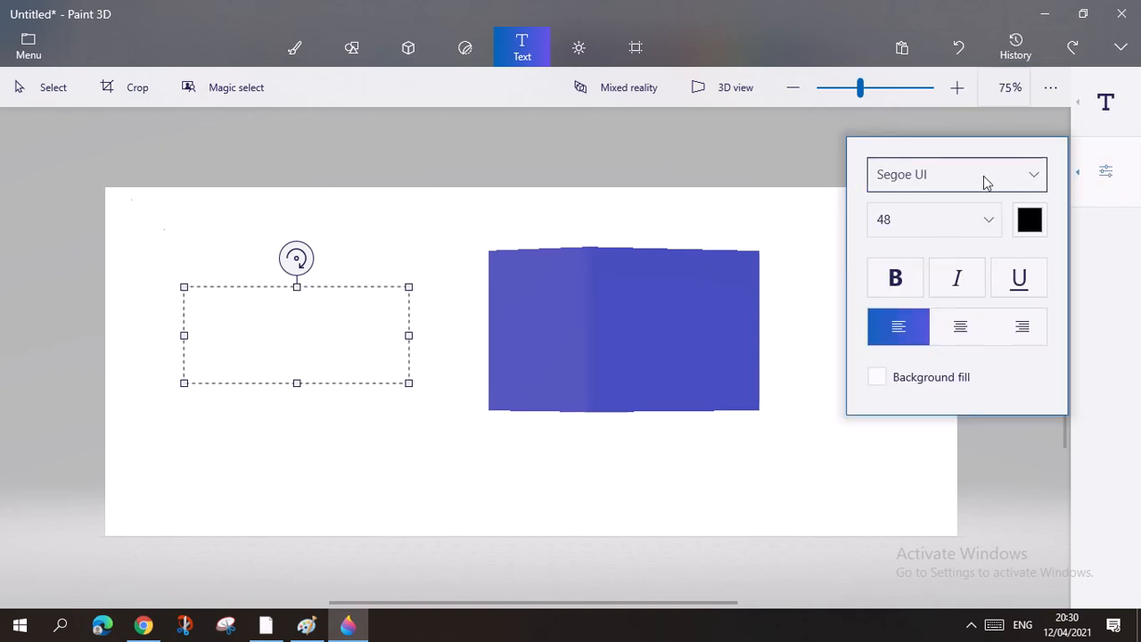
{"action": "left_click", "coordinate": [969, 173]}
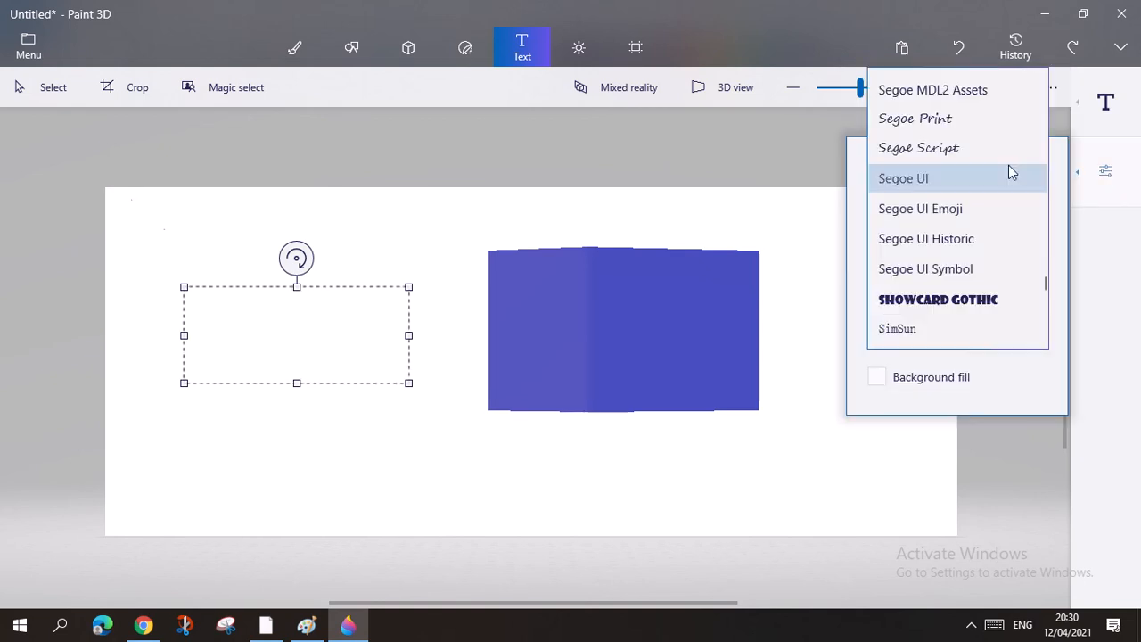
{"action": "left_click", "coordinate": [968, 303]}
{"action": "type", "text": "GFGF"}
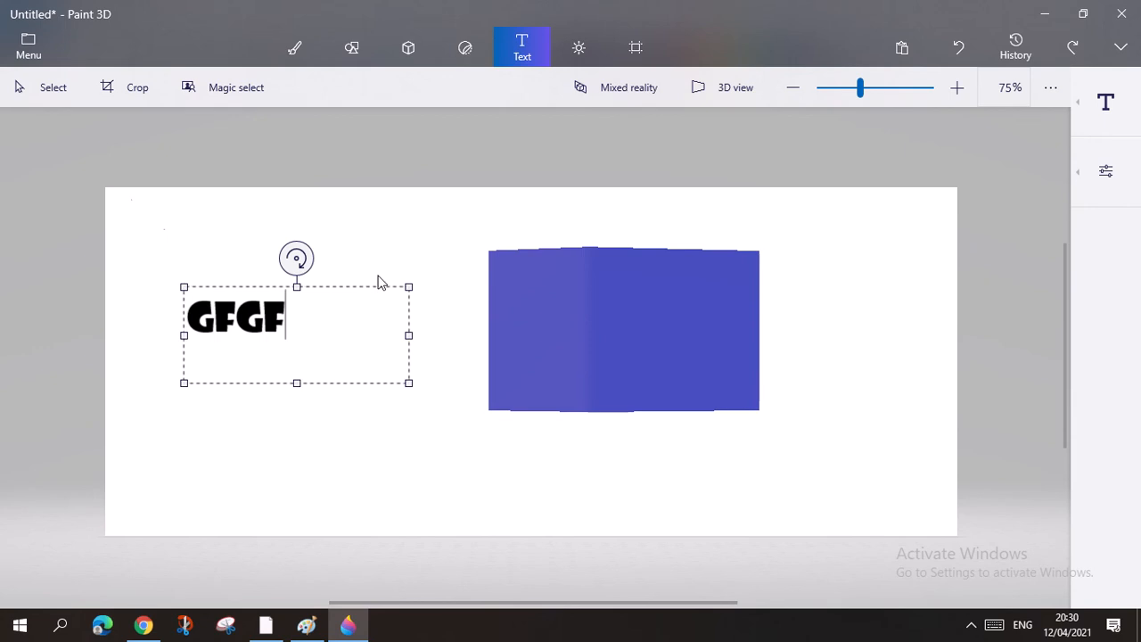
- Clear the text, set the font size to 130 and enter "FDF"
{"action": "key", "text": "BackSpace"}
{"action": "key", "text": "BackSpace"}
{"action": "key", "text": "BackSpace"}
{"action": "key", "text": "BackSpace"}
{"action": "mouse_move", "coordinate": [1105, 171]}
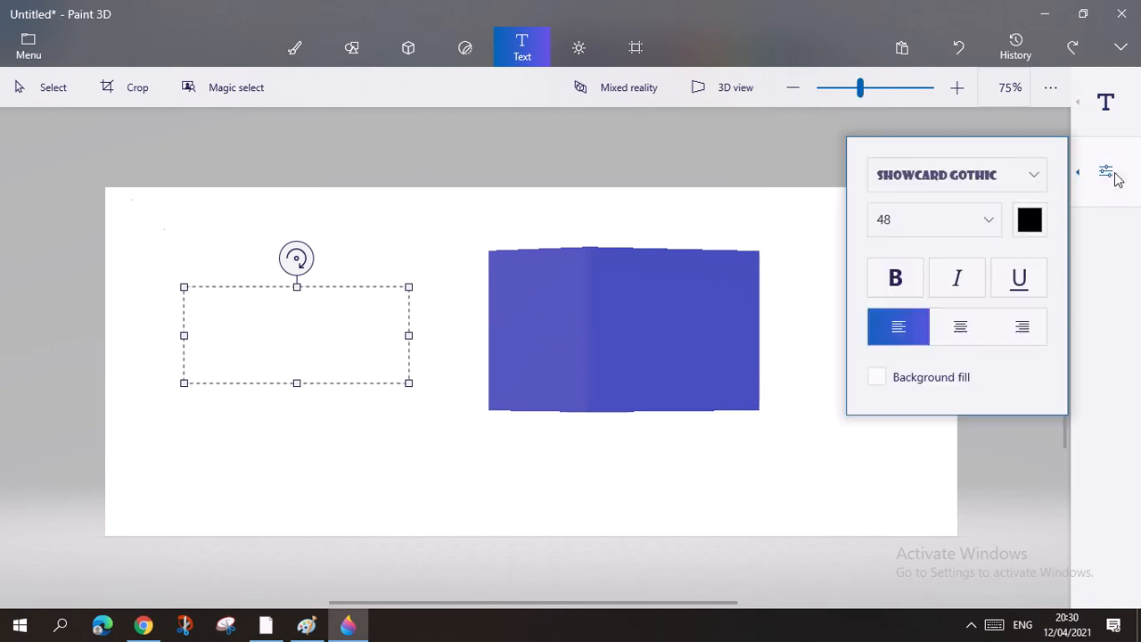
{"action": "left_click", "coordinate": [971, 220]}
{"action": "left_click", "coordinate": [943, 311]}
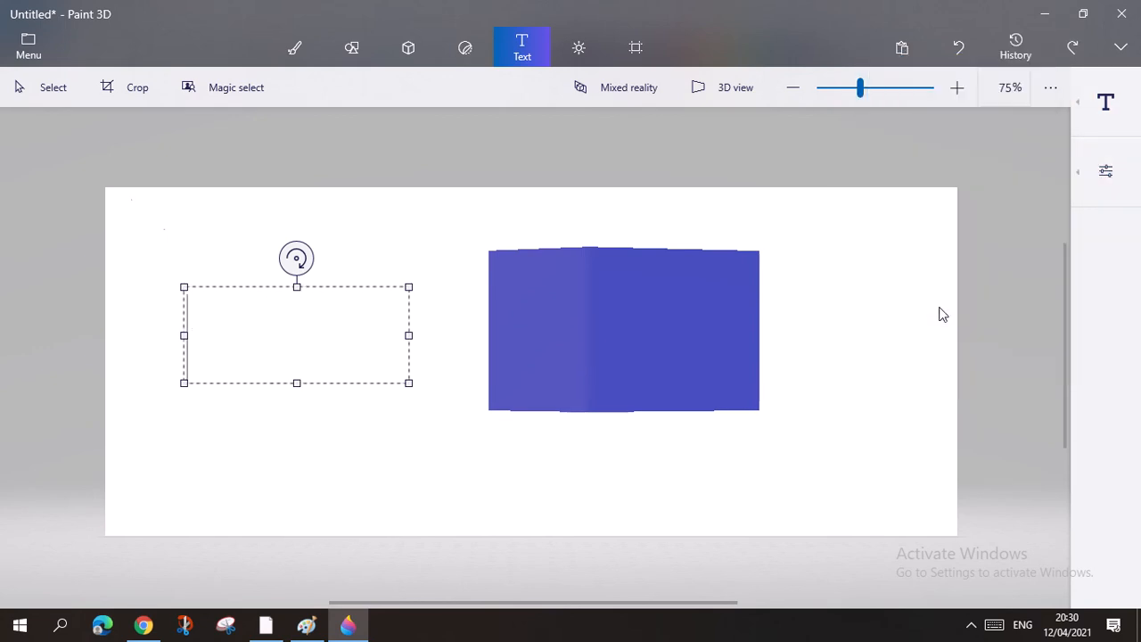
{"action": "type", "text": "FDF"}
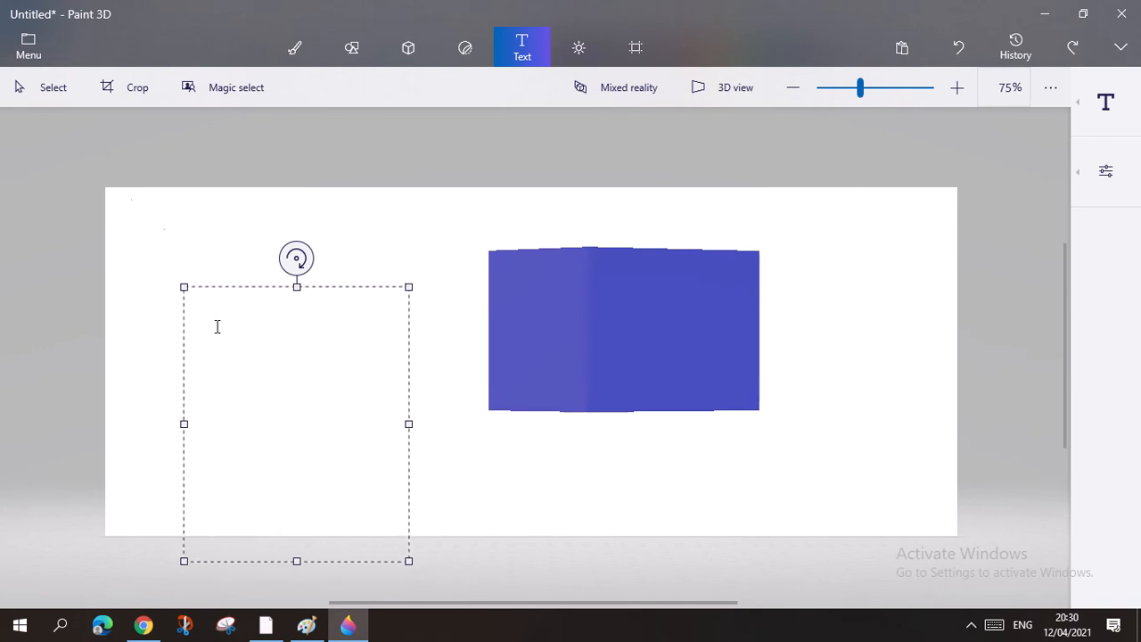
- Set the text colour to yellow and enter the letter "H" in the empty text box
{"action": "left_click", "coordinate": [1105, 171]}
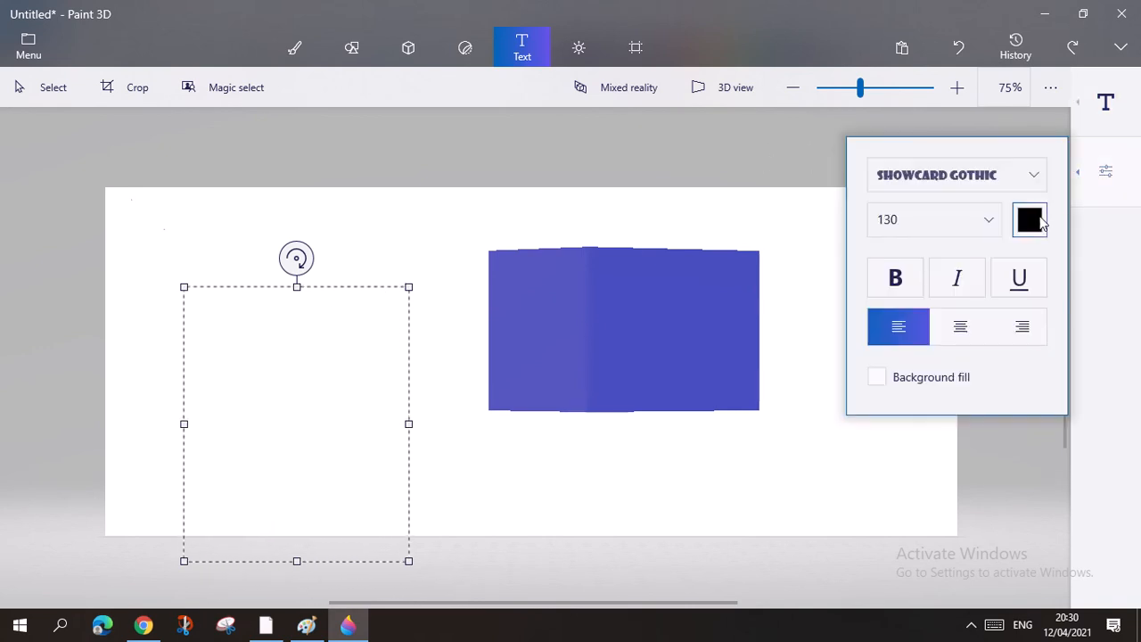
{"action": "left_click", "coordinate": [1029, 220]}
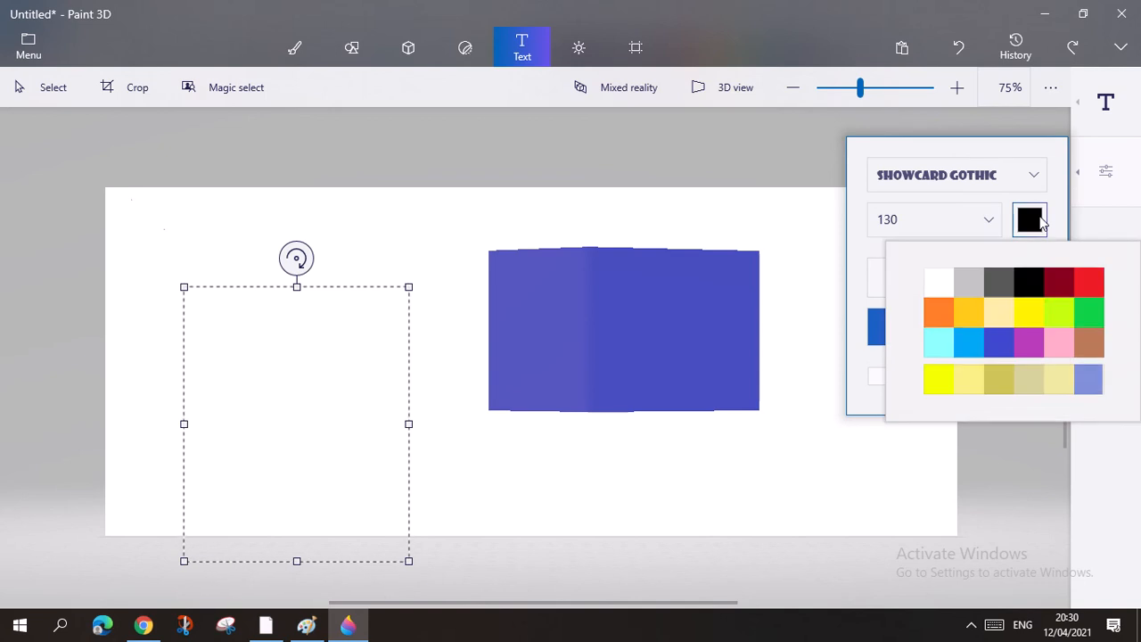
{"action": "left_click", "coordinate": [1027, 325]}
{"action": "type", "text": "H"}
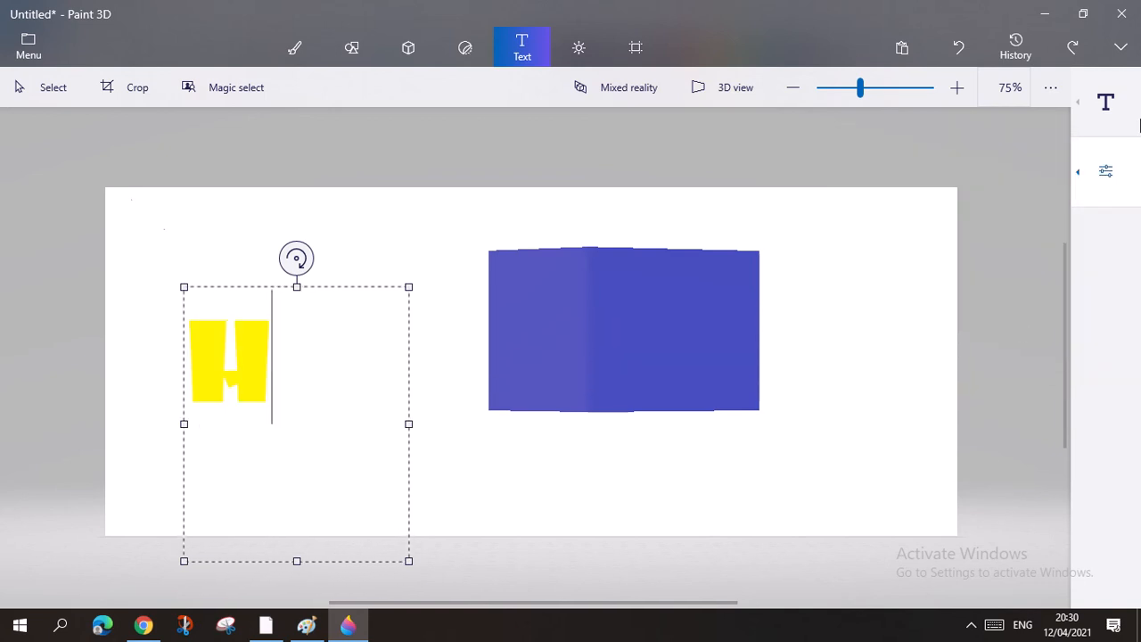
- Turn on bold, italic and underline in the text formatting
{"action": "left_click", "coordinate": [1092, 157]}
{"action": "left_click", "coordinate": [890, 290]}
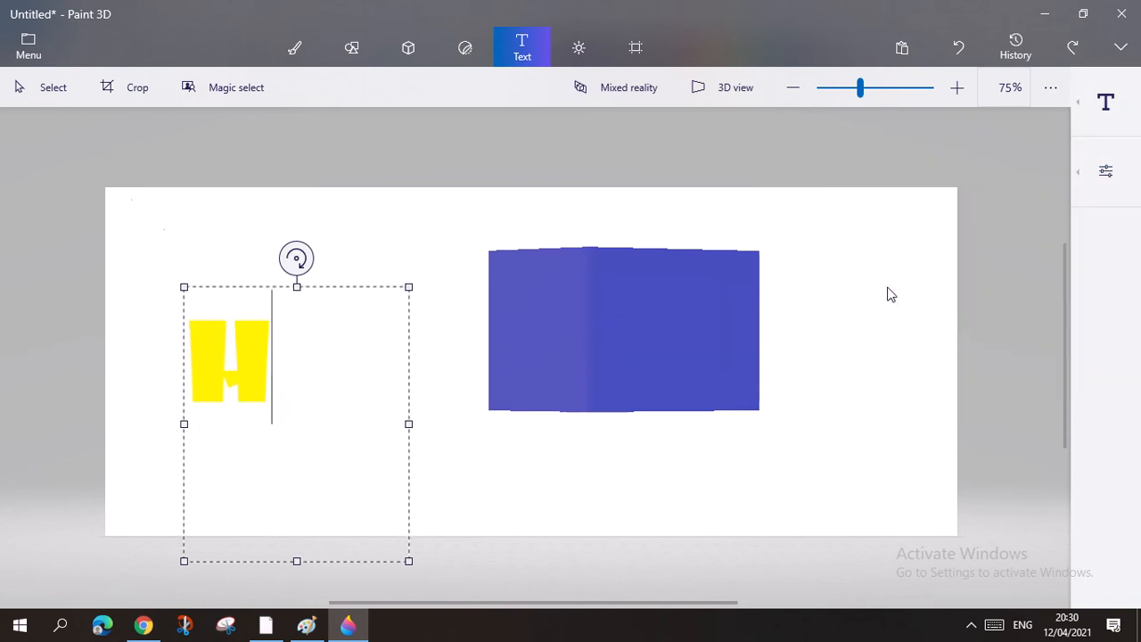
{"action": "left_click", "coordinate": [1101, 176]}
{"action": "left_click", "coordinate": [961, 272]}
{"action": "left_click", "coordinate": [1078, 187]}
{"action": "left_click", "coordinate": [1024, 278]}
{"action": "left_click", "coordinate": [1098, 168]}
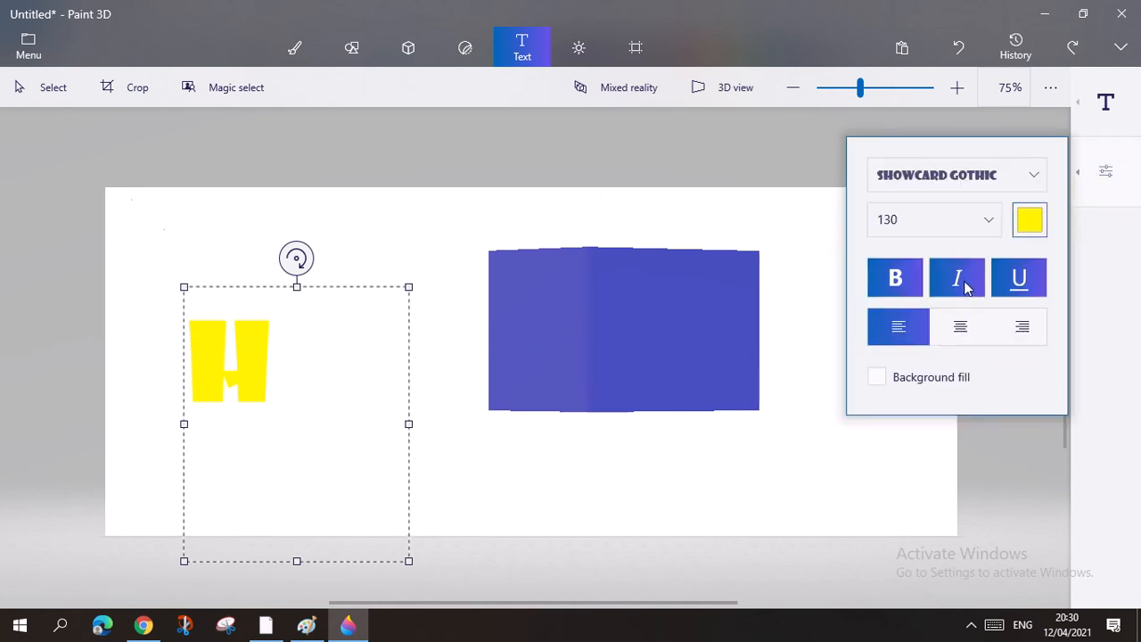
- Select the letter H, align it to the centre and enable the text box's background fill
{"action": "left_click", "coordinate": [261, 349]}
{"action": "left_click", "coordinate": [1088, 200]}
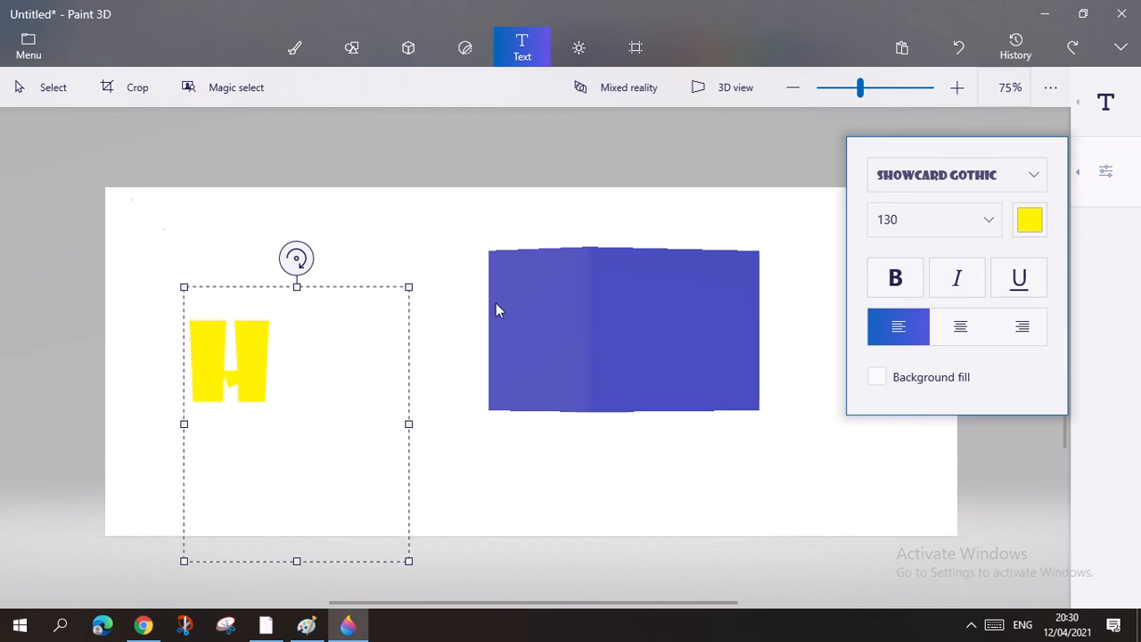
{"action": "left_click", "coordinate": [285, 317]}
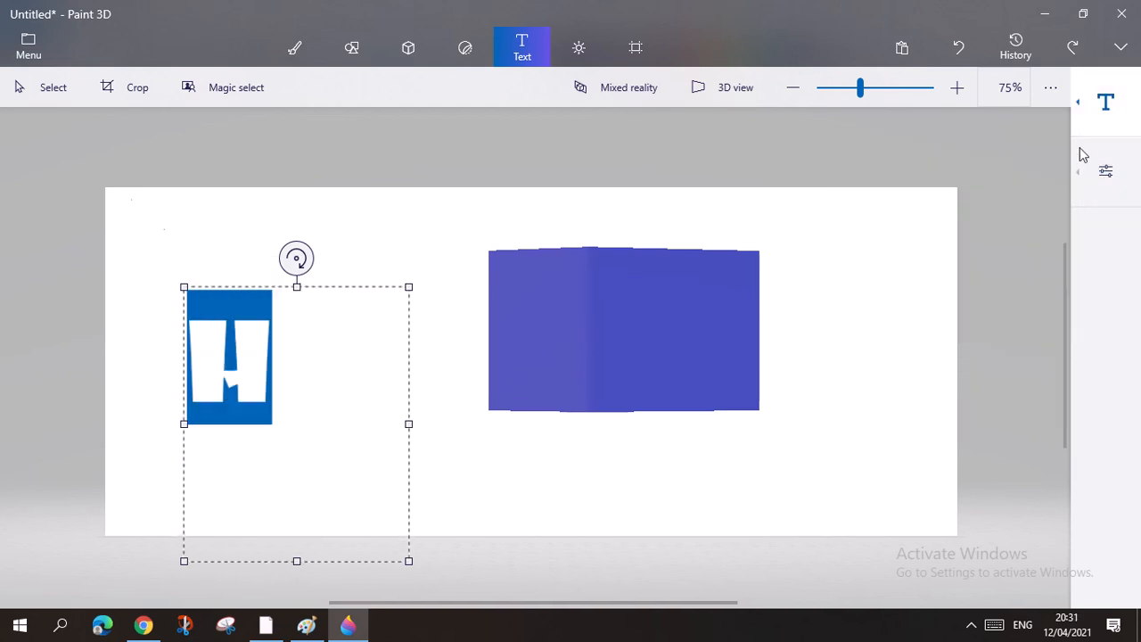
{"action": "left_click", "coordinate": [1104, 173]}
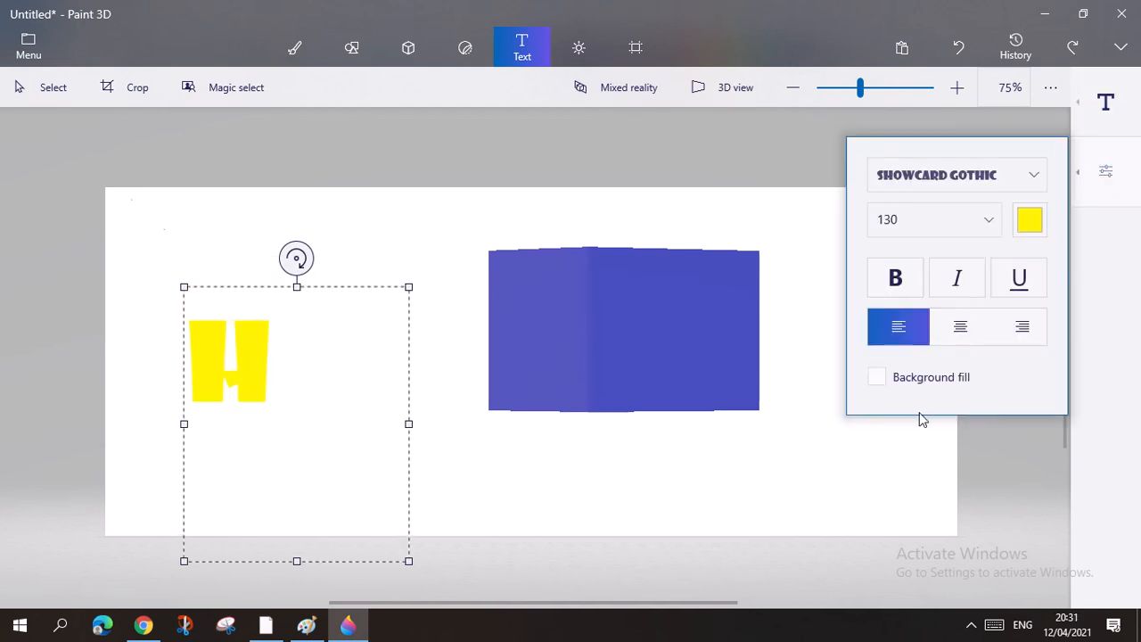
{"action": "left_click", "coordinate": [960, 327]}
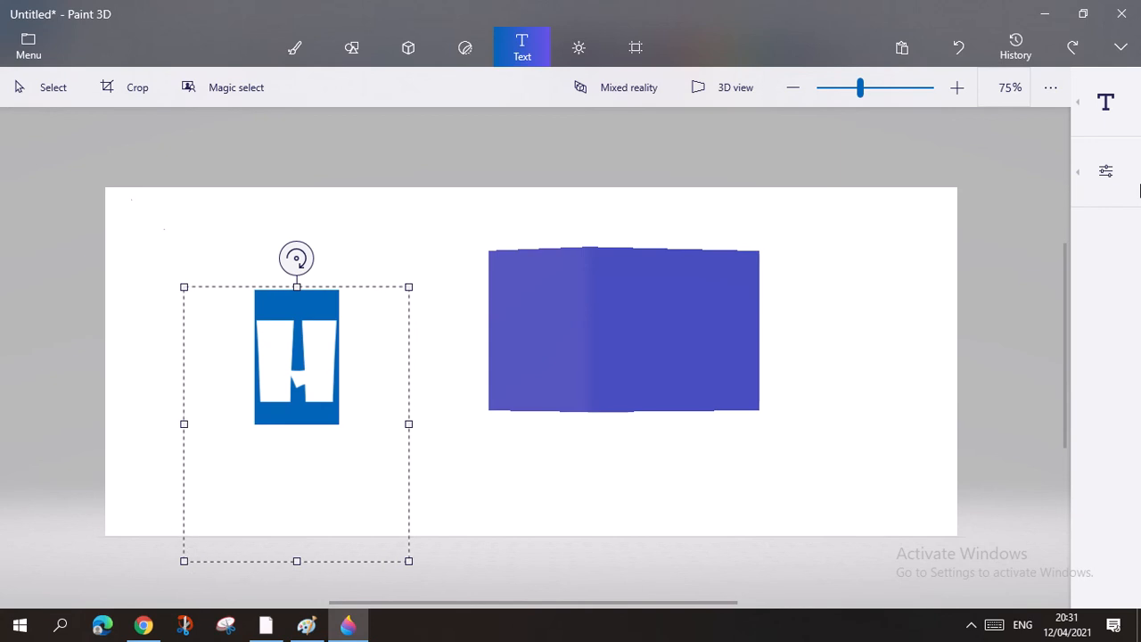
{"action": "left_click", "coordinate": [1105, 171]}
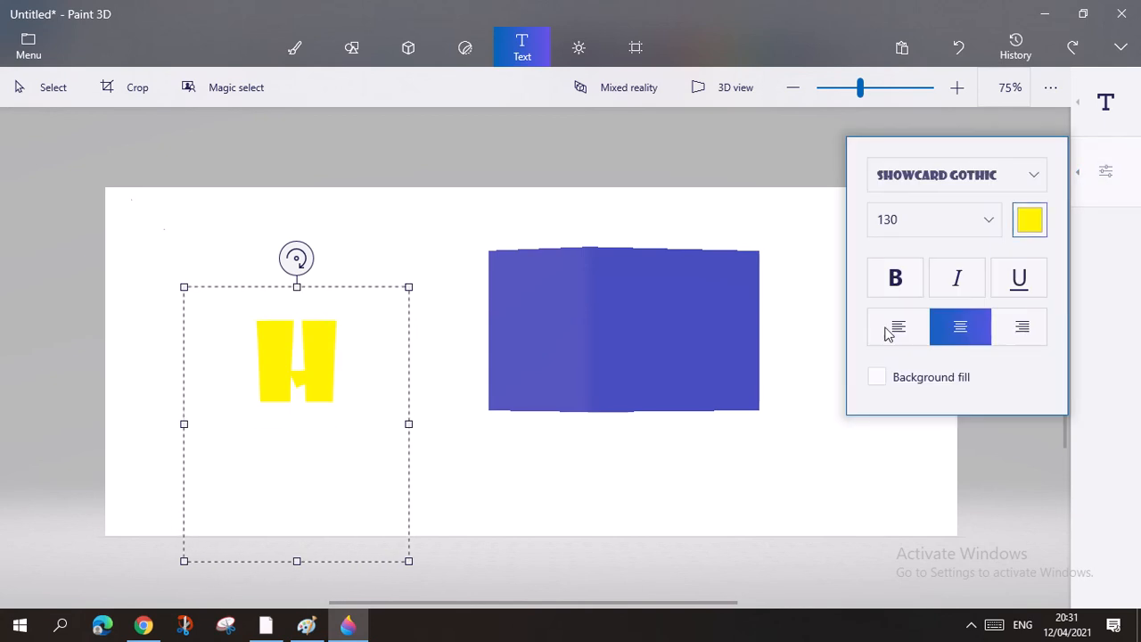
{"action": "left_click", "coordinate": [944, 379]}
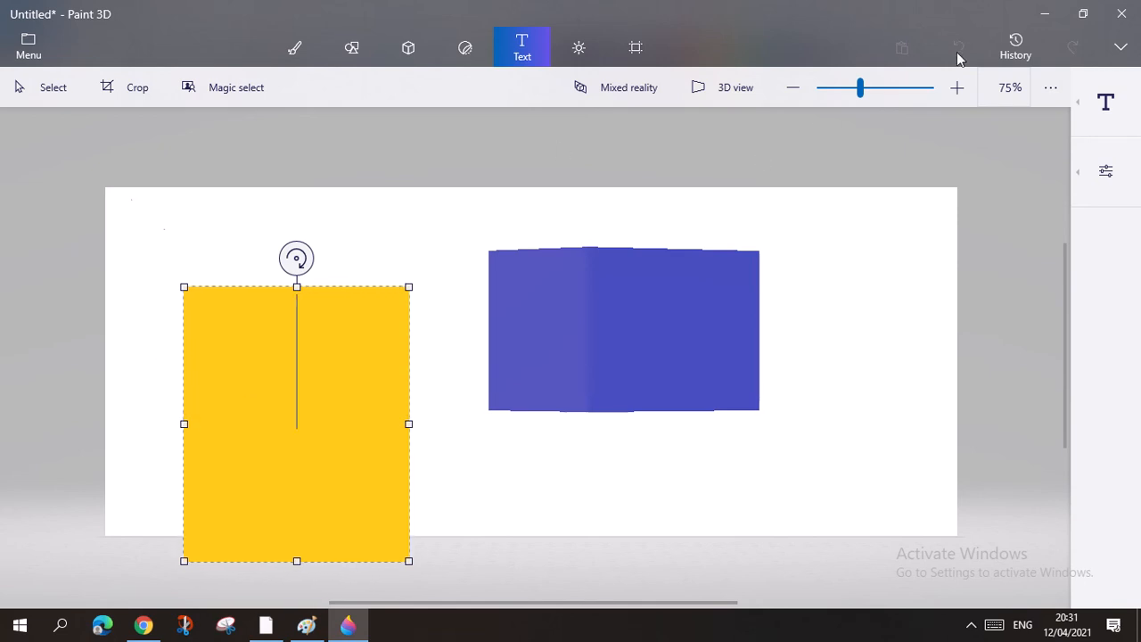
- Move the filled text box down and to the left, and undo until both it and the blue cube are gone
{"action": "left_click_drag", "start_coordinate": [273, 310], "coordinate": [249, 313]}
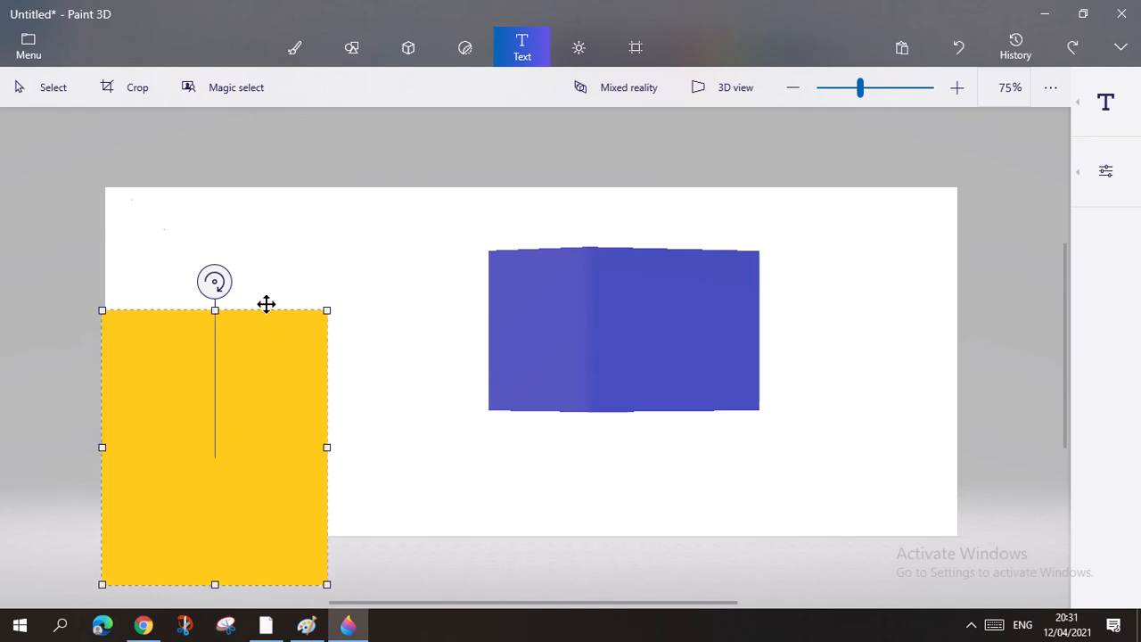
{"action": "left_click", "coordinate": [957, 45]}
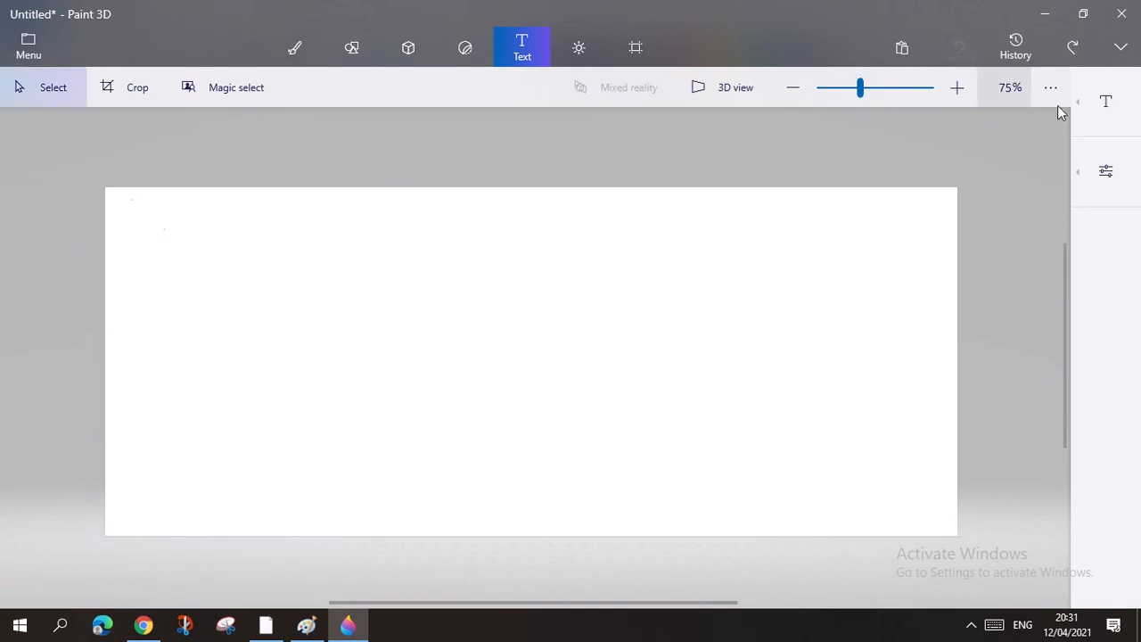
{"action": "left_click", "coordinate": [1125, 174]}
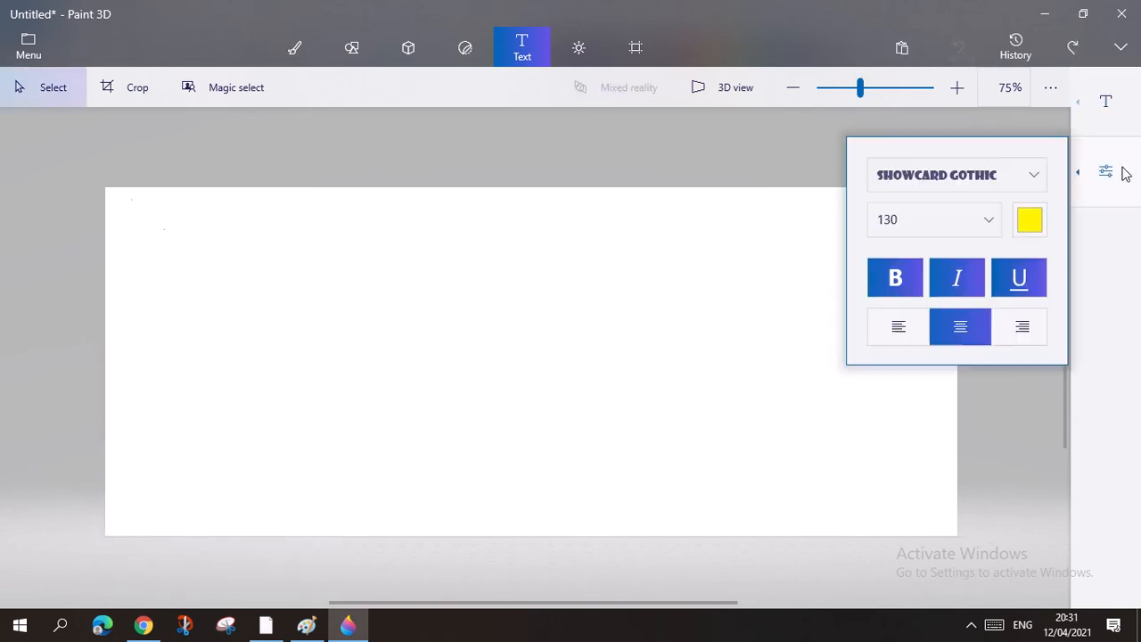
- Open the effects options and turn the light wheel slightly clockwise with the Default filter
{"action": "left_click", "coordinate": [576, 51]}
{"action": "left_click", "coordinate": [1104, 104]}
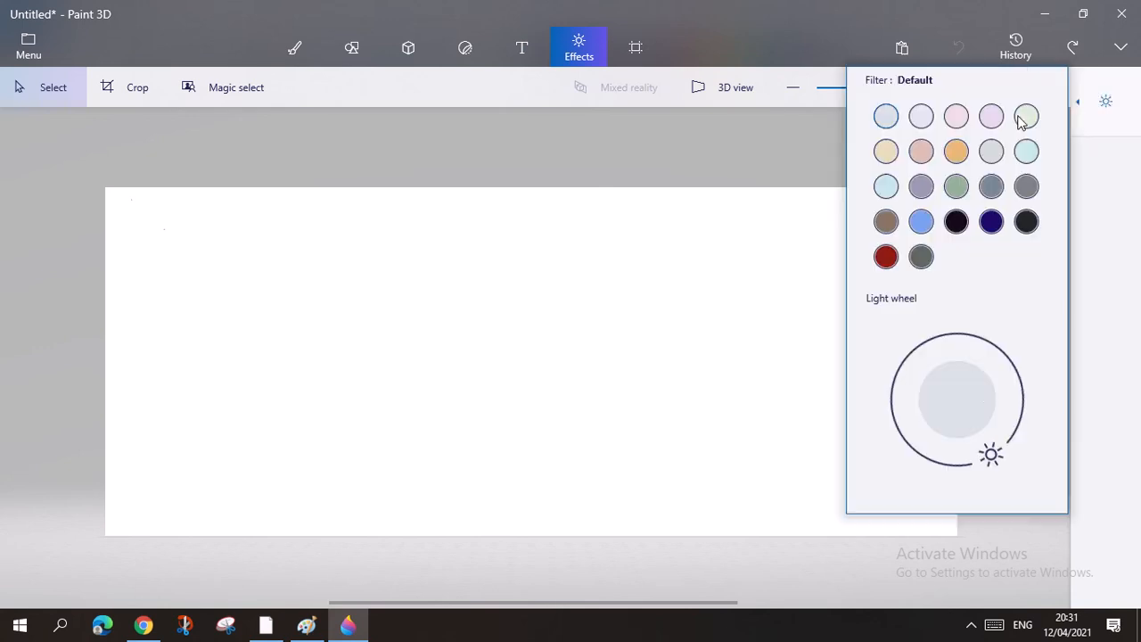
{"action": "left_click_drag", "start_coordinate": [991, 453], "coordinate": [964, 462]}
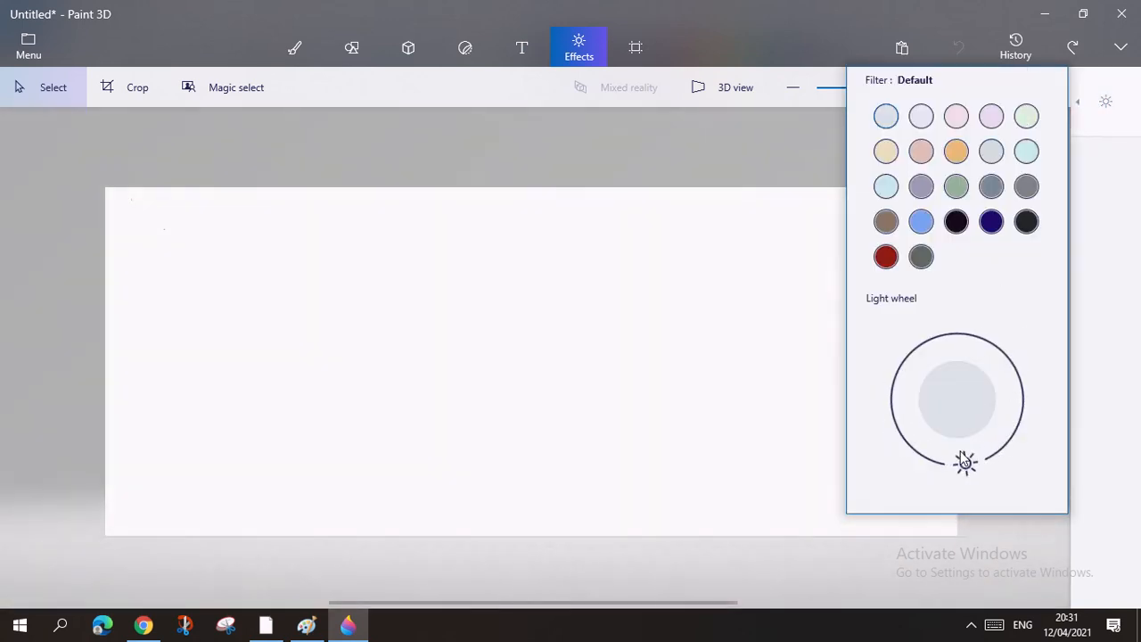
{"action": "mouse_move", "coordinate": [624, 2]}
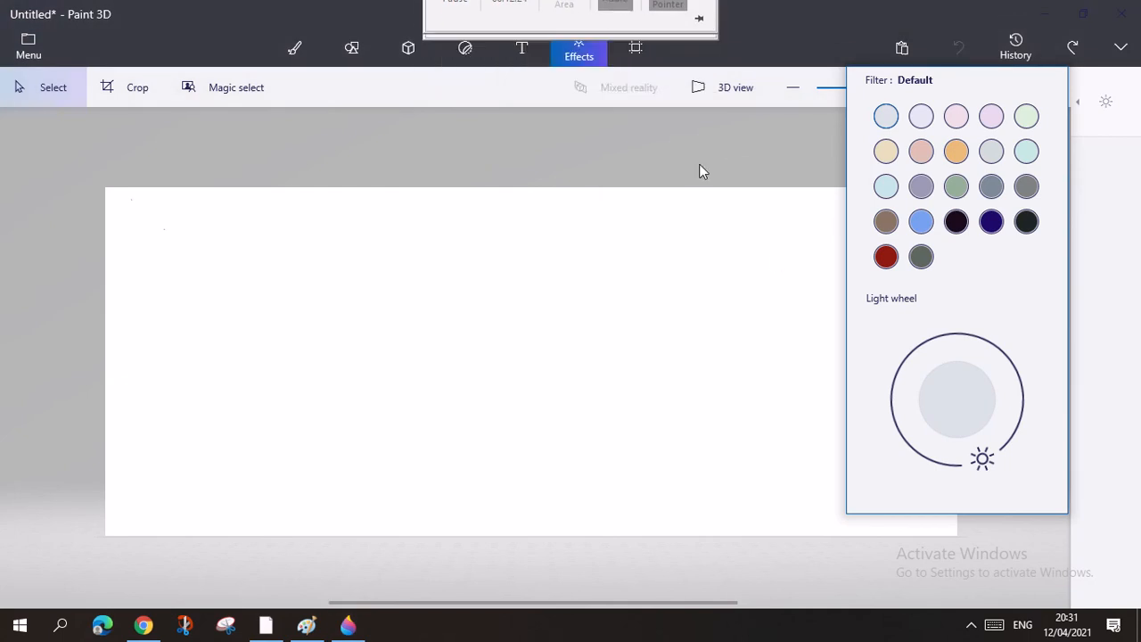
{"action": "left_click", "coordinate": [701, 170]}
- Increase the canvas height to about 657 px and rotate the canvas 90 degrees clockwise
{"action": "left_click", "coordinate": [647, 49]}
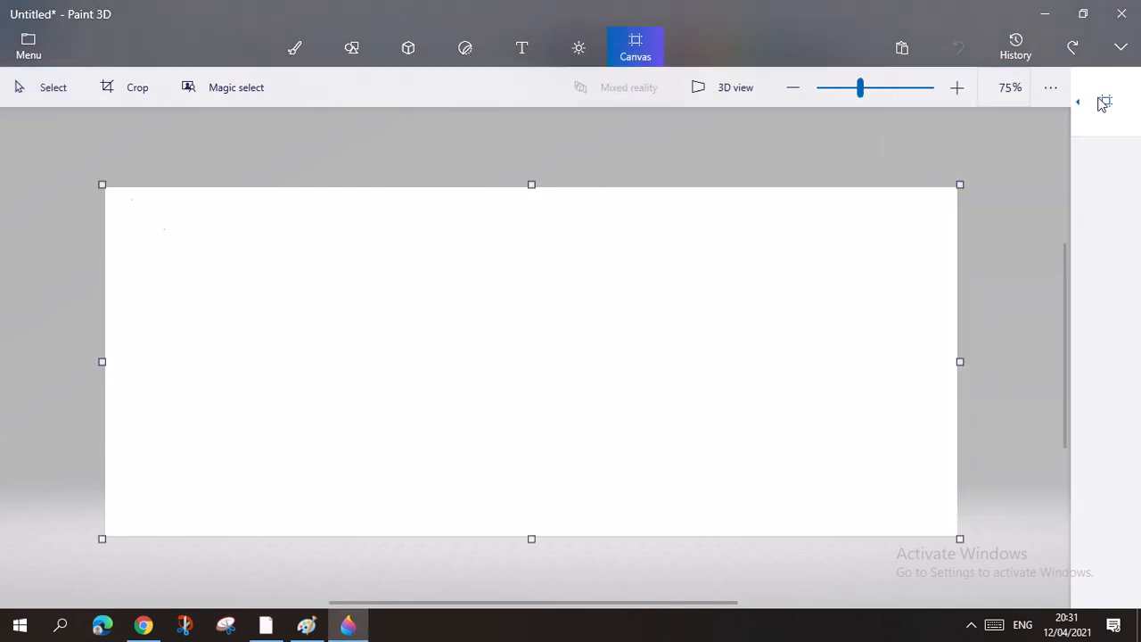
{"action": "left_click", "coordinate": [1078, 103]}
{"action": "left_click", "coordinate": [738, 143]}
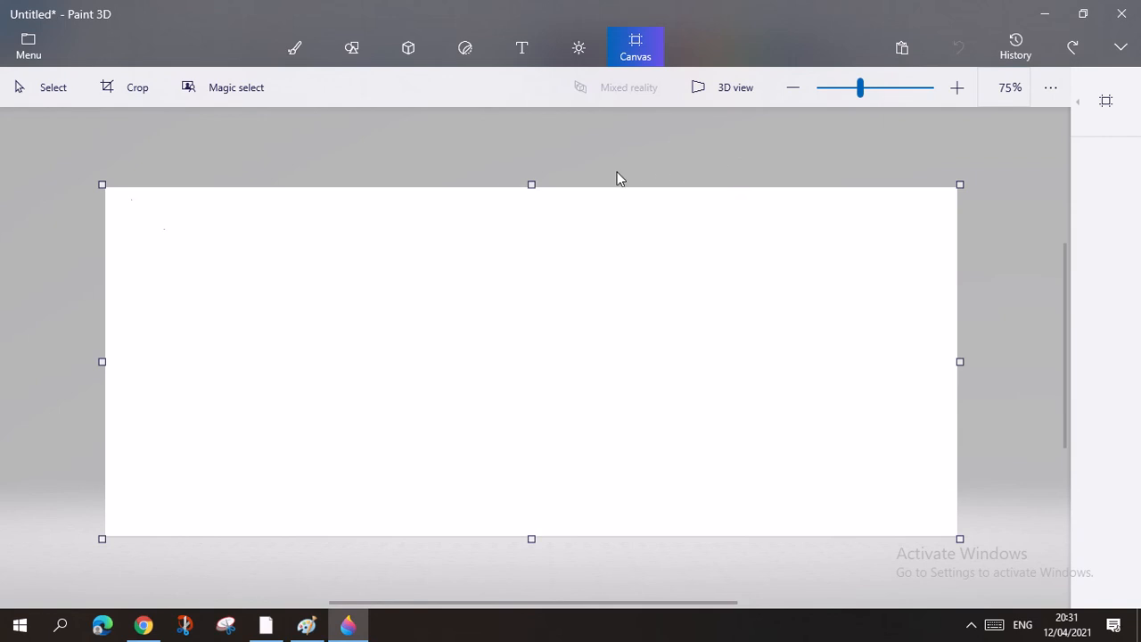
{"action": "left_click_drag", "start_coordinate": [533, 184], "coordinate": [748, 153]}
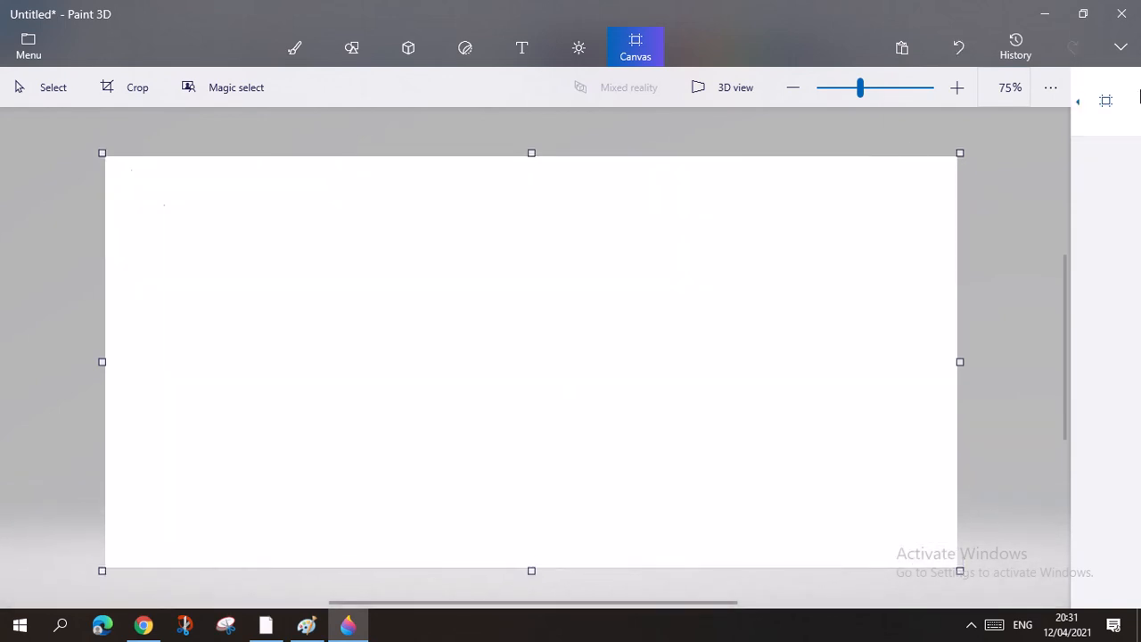
{"action": "left_click", "coordinate": [1077, 104]}
{"action": "left_click", "coordinate": [935, 422]}
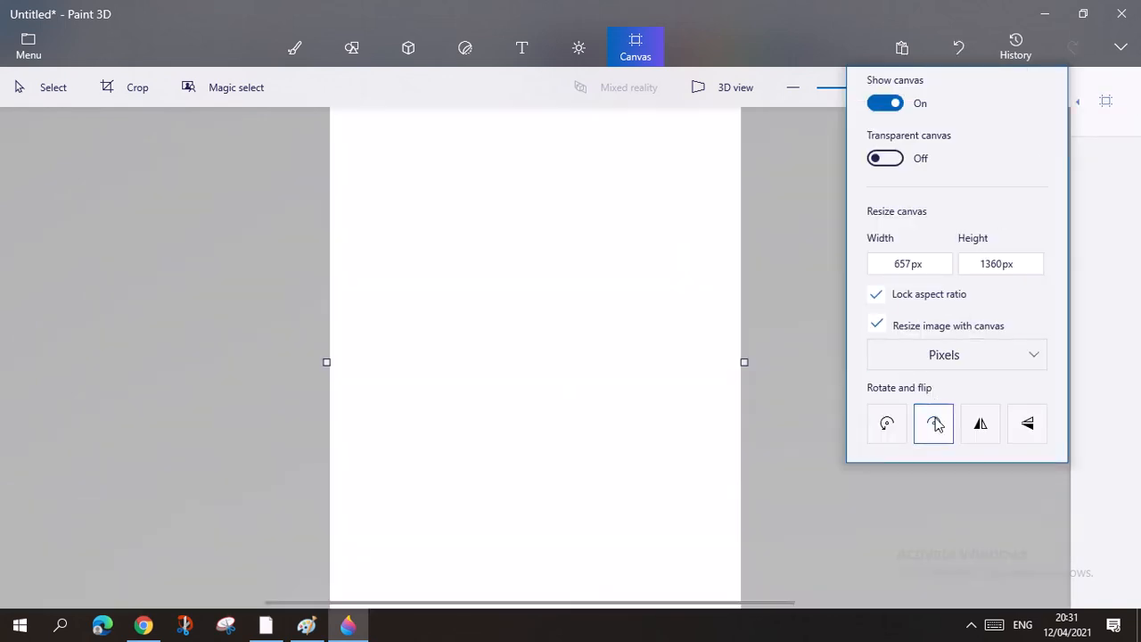
- Rotate the canvas anticlockwise until it is back in landscape orientation
{"action": "left_click", "coordinate": [935, 423]}
{"action": "left_click", "coordinate": [890, 431]}
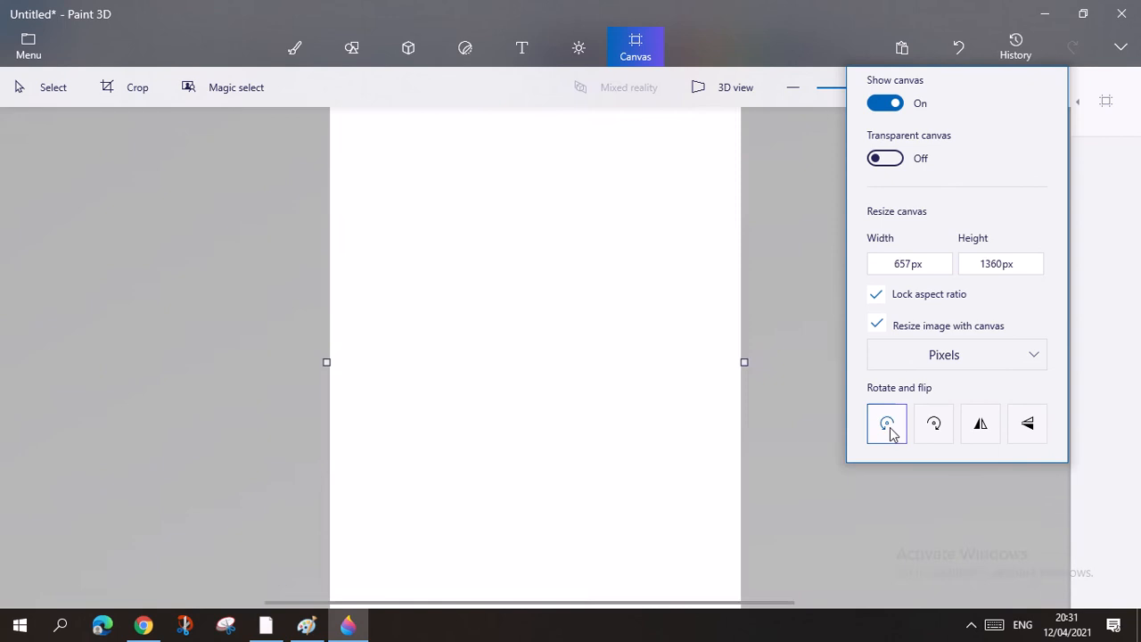
{"action": "left_click", "coordinate": [890, 432]}
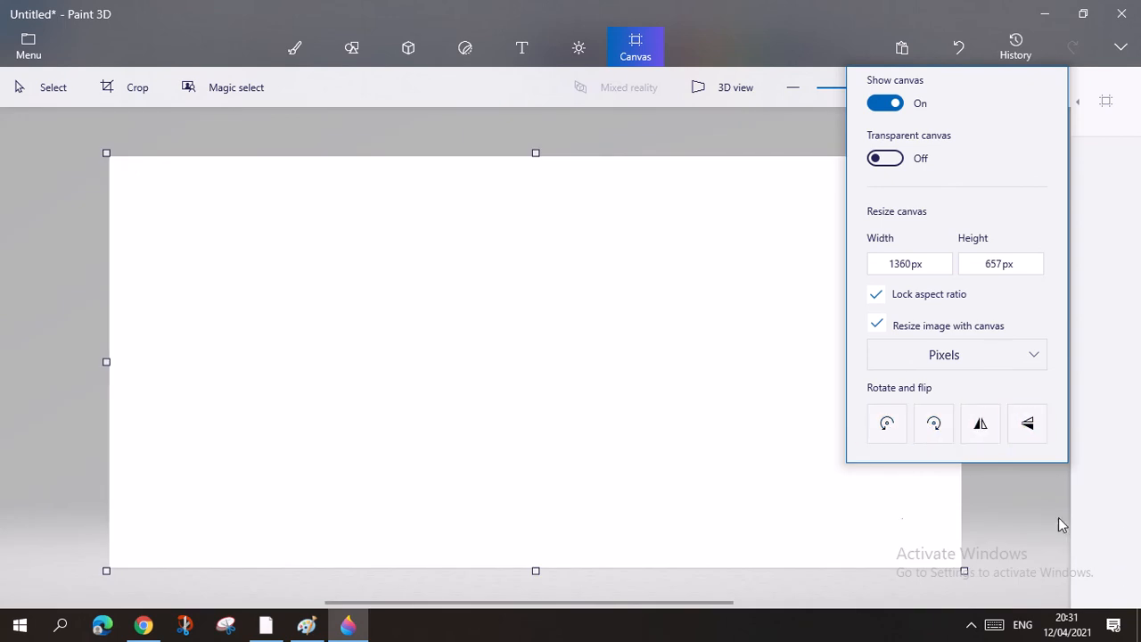
- Switch the canvas resize unit to Percent and back to Pixels
{"action": "left_click", "coordinate": [1040, 352]}
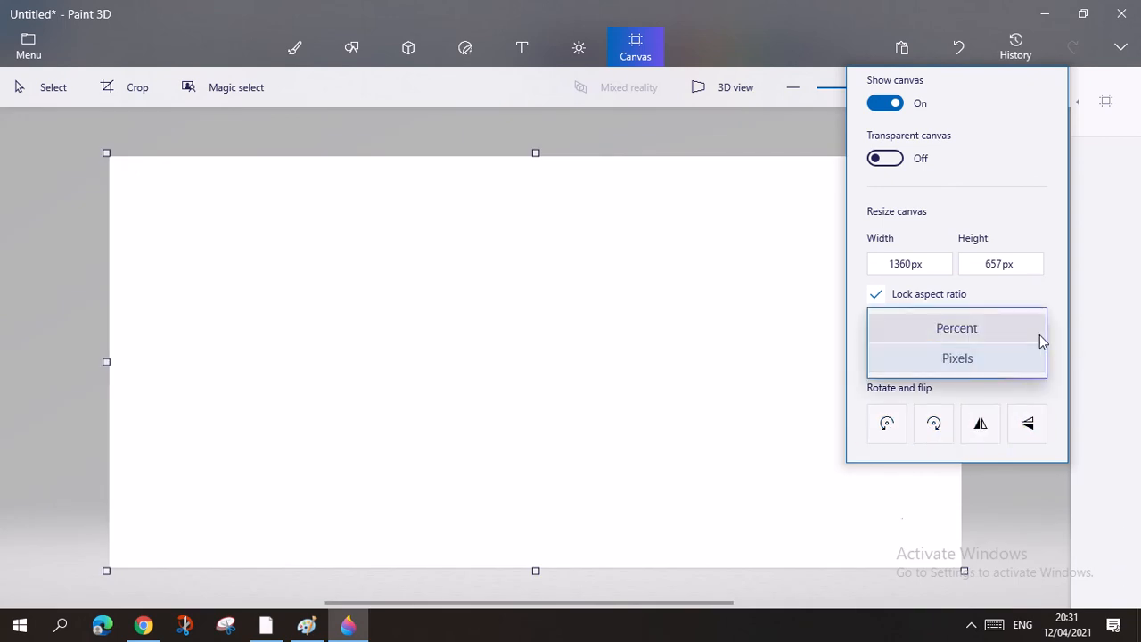
{"action": "left_click", "coordinate": [1025, 365]}
{"action": "left_click", "coordinate": [1030, 361]}
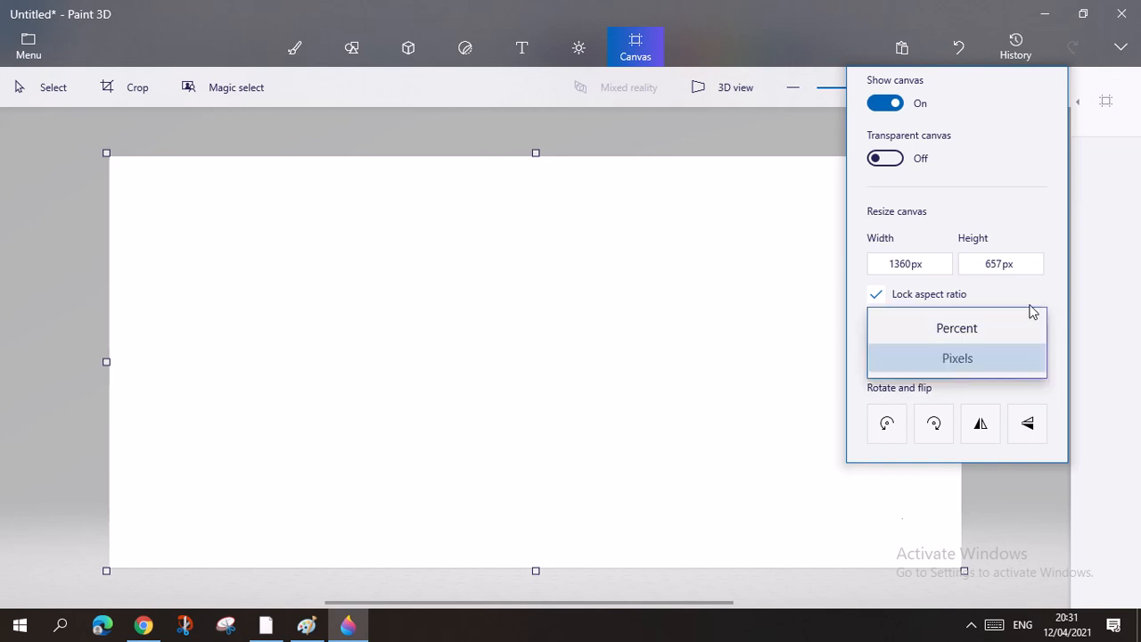
{"action": "left_click", "coordinate": [1005, 354]}
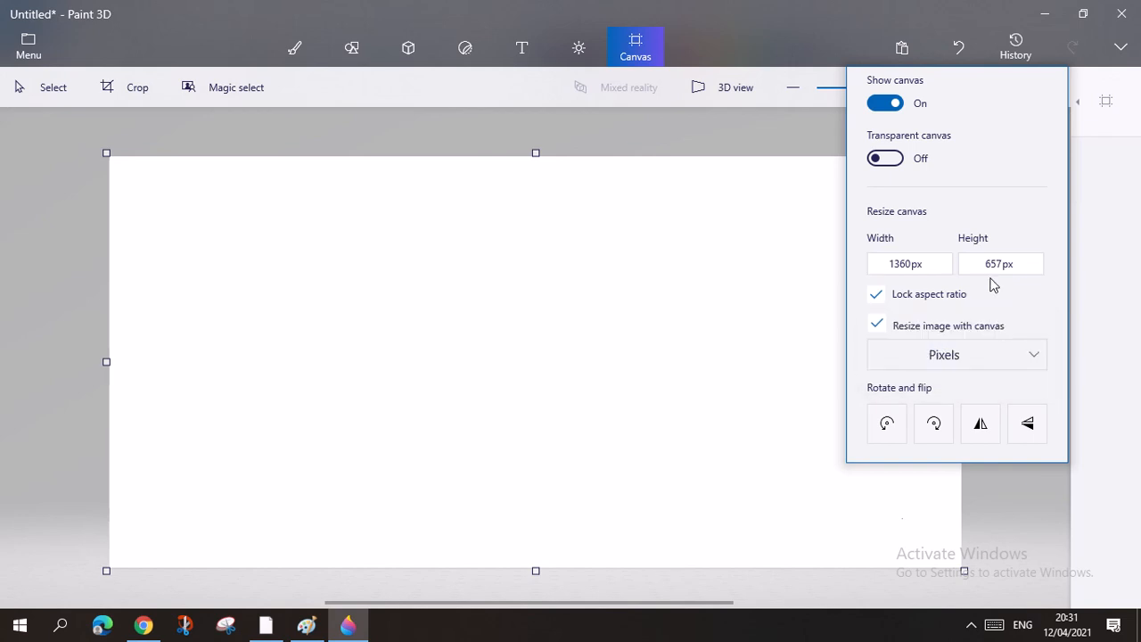
{"action": "left_click", "coordinate": [1039, 357]}
{"action": "left_click", "coordinate": [995, 338]}
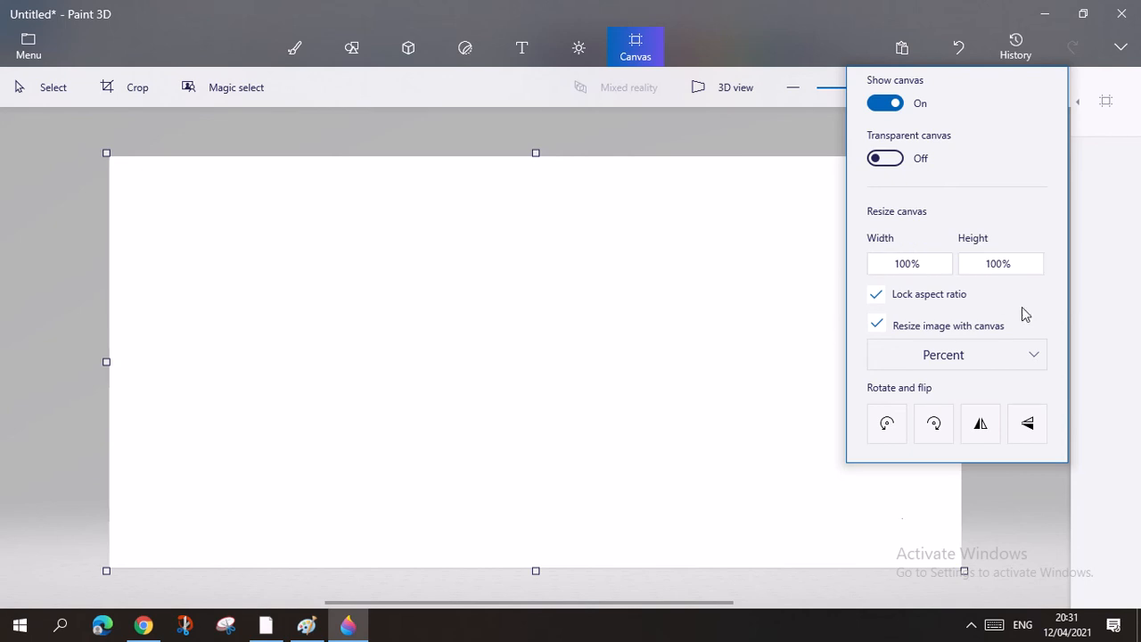
{"action": "left_click", "coordinate": [1028, 354]}
{"action": "left_click", "coordinate": [991, 388]}
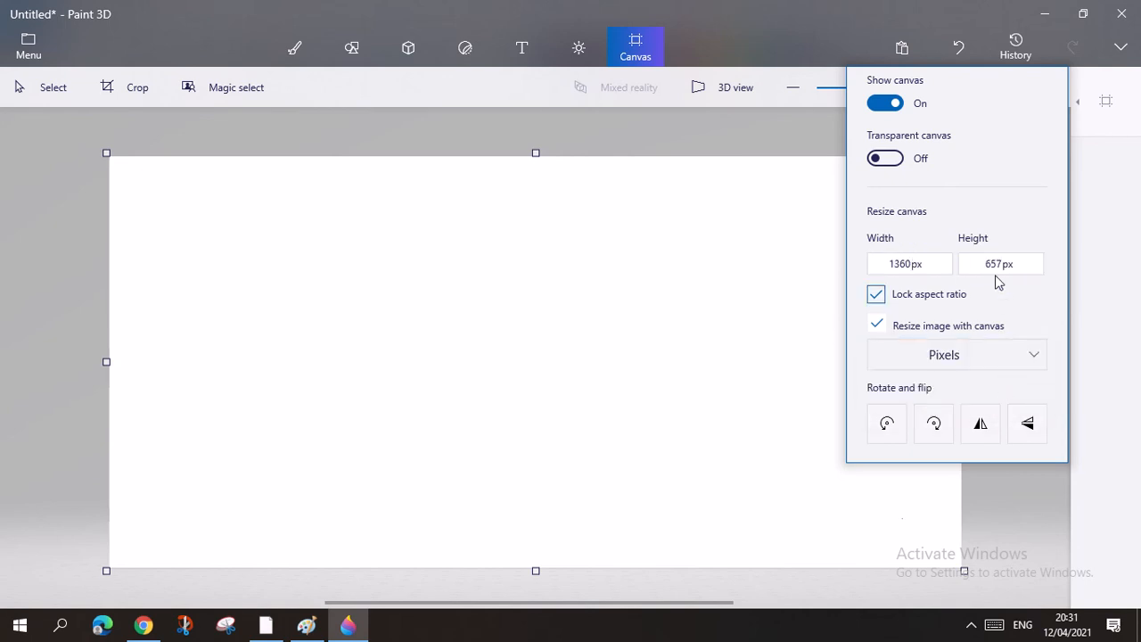
- Turn the transparent canvas option on, view the canvas without the options covering it, and turn the option off again
{"action": "left_click", "coordinate": [902, 159]}
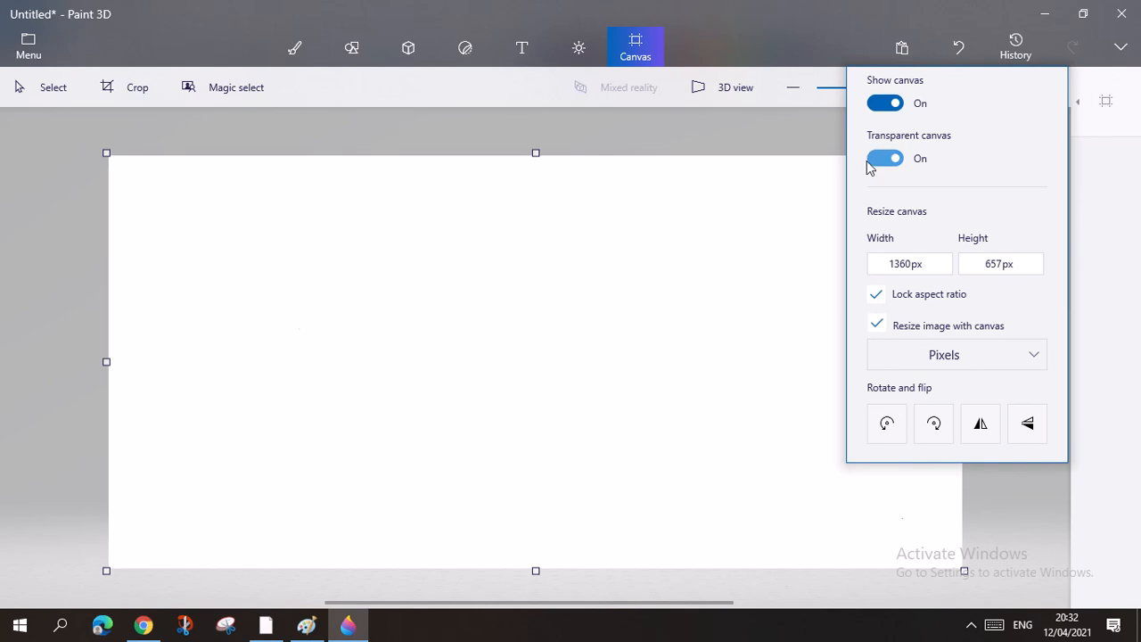
{"action": "left_click", "coordinate": [793, 123]}
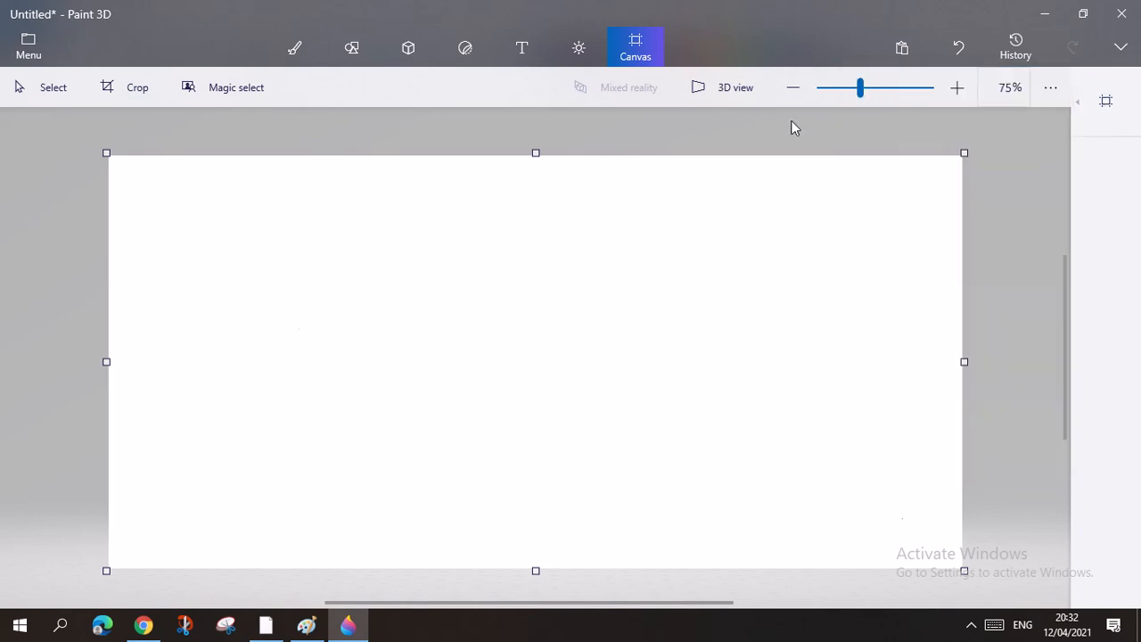
{"action": "left_click", "coordinate": [1113, 119]}
{"action": "left_click", "coordinate": [905, 161]}
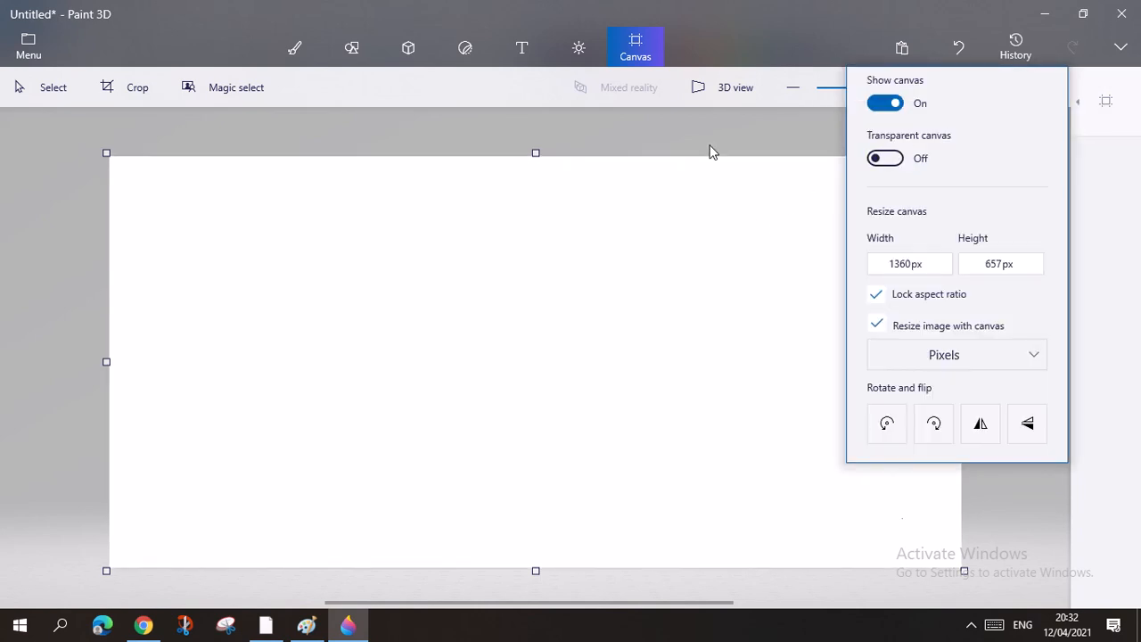
{"action": "left_click", "coordinate": [712, 152]}
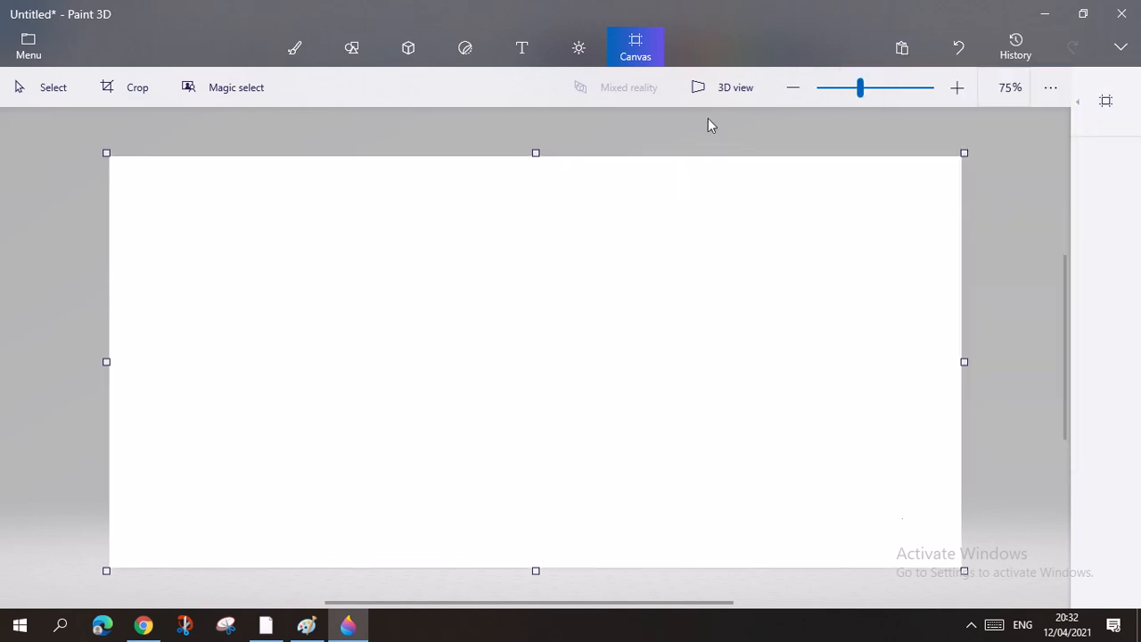
- Try to adjust the crop frame outward from its upper-right corner, and leave cropping without applying it
{"action": "left_click", "coordinate": [888, 88]}
{"action": "left_click", "coordinate": [858, 91]}
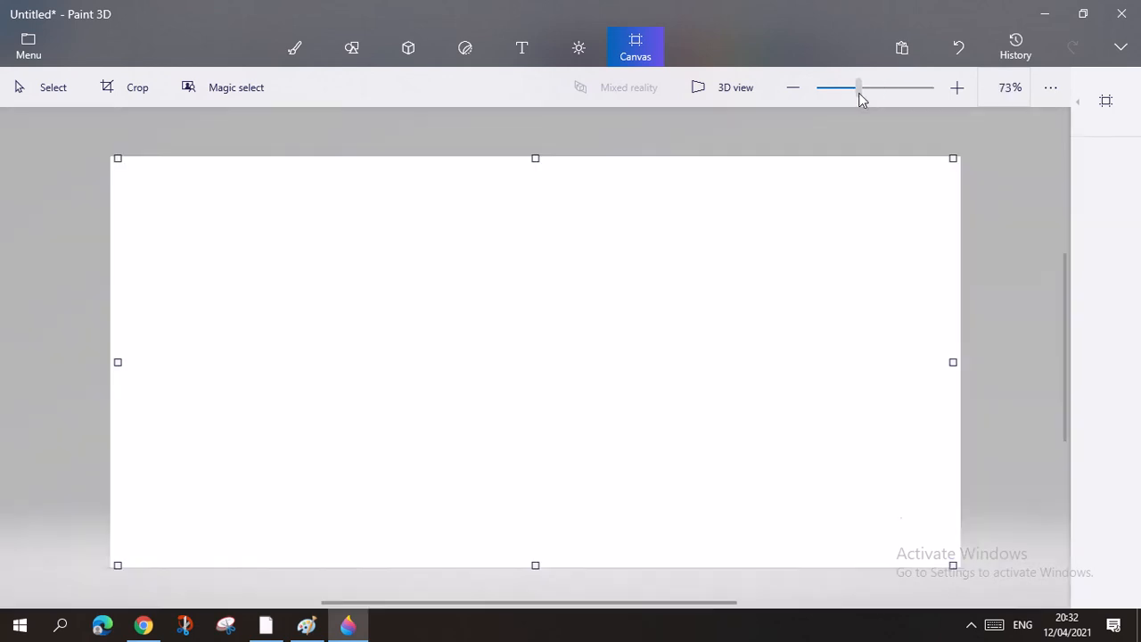
{"action": "left_click", "coordinate": [143, 86]}
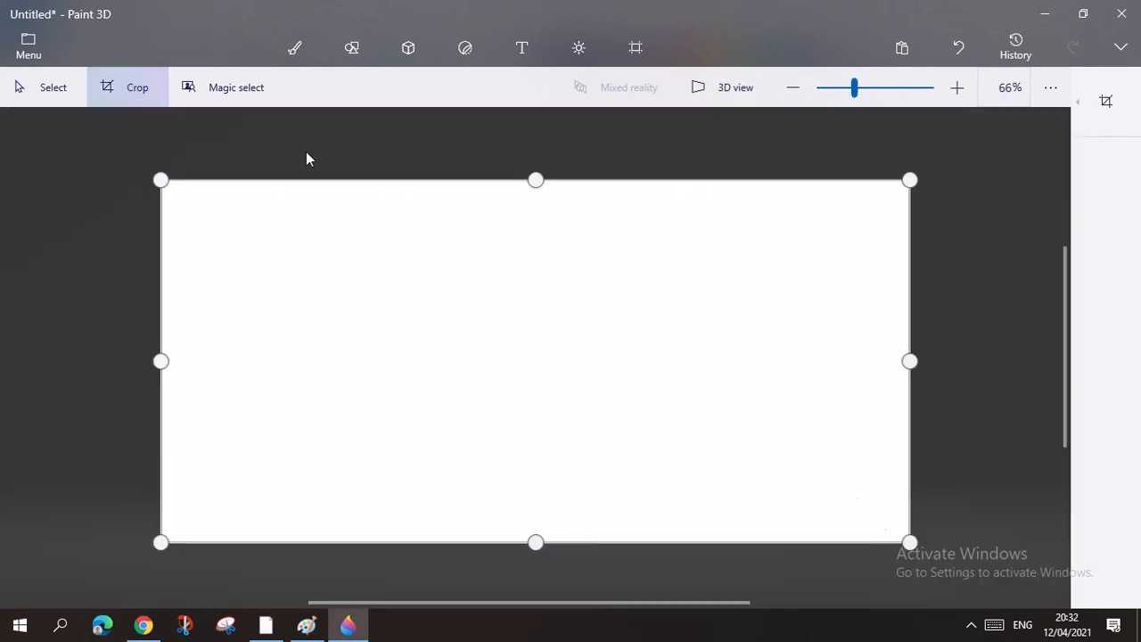
{"action": "left_click_drag", "start_coordinate": [909, 179], "coordinate": [927, 143]}
{"action": "left_click", "coordinate": [41, 86]}
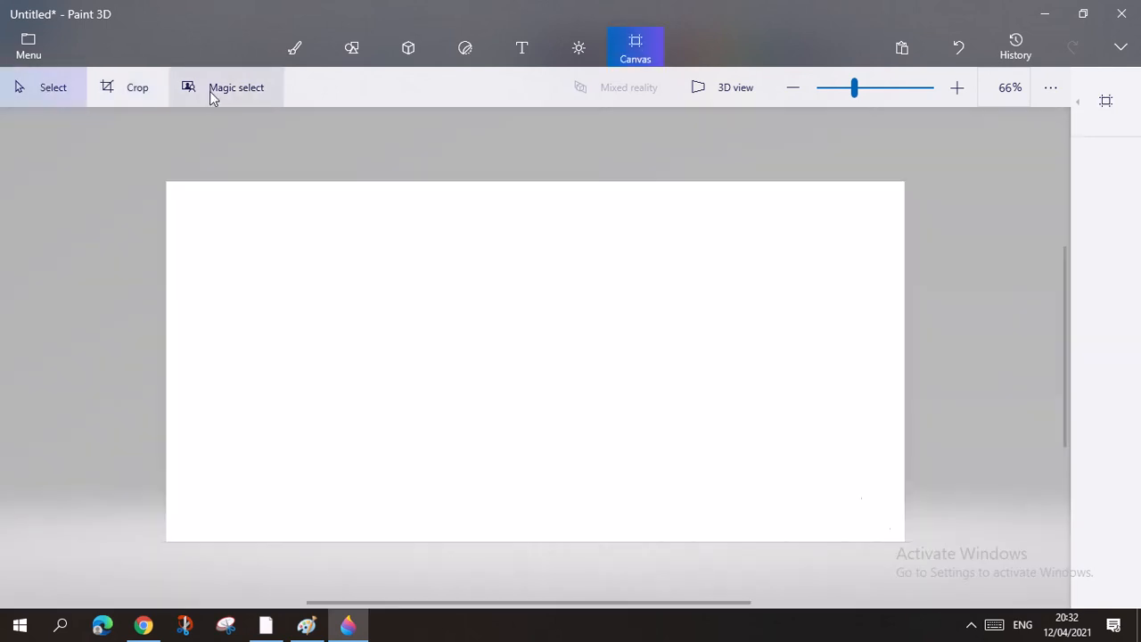
- Start Magic select on the whole canvas, open its cut-out options and cancel the selection
{"action": "left_click", "coordinate": [239, 89]}
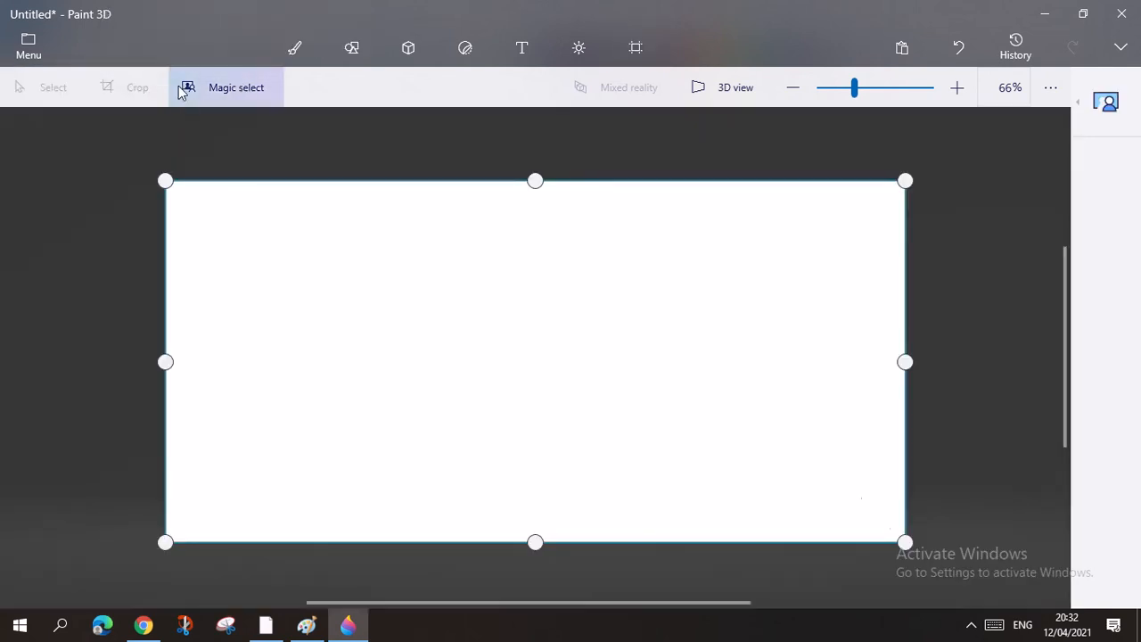
{"action": "left_click", "coordinate": [1080, 101]}
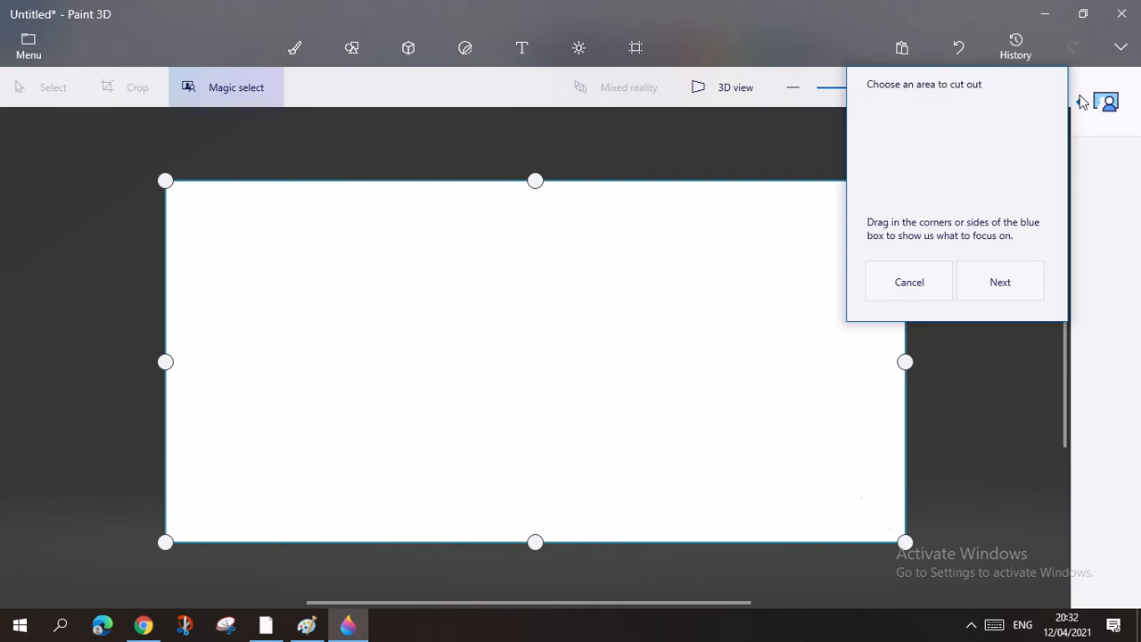
{"action": "left_click", "coordinate": [909, 283]}
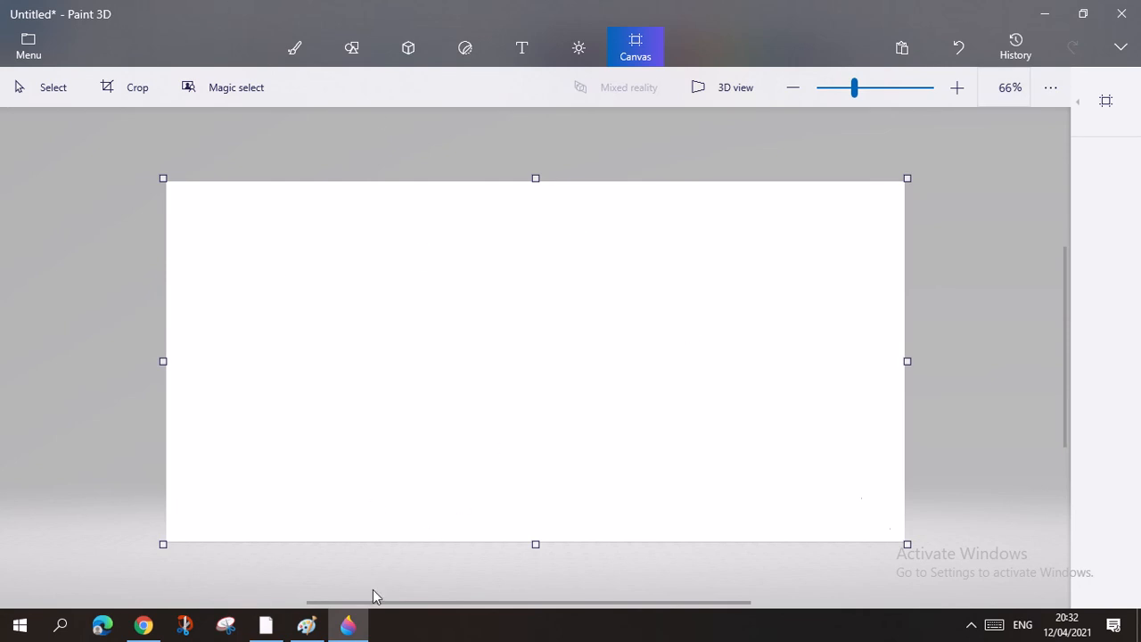
{"action": "mouse_move", "coordinate": [475, 10]}
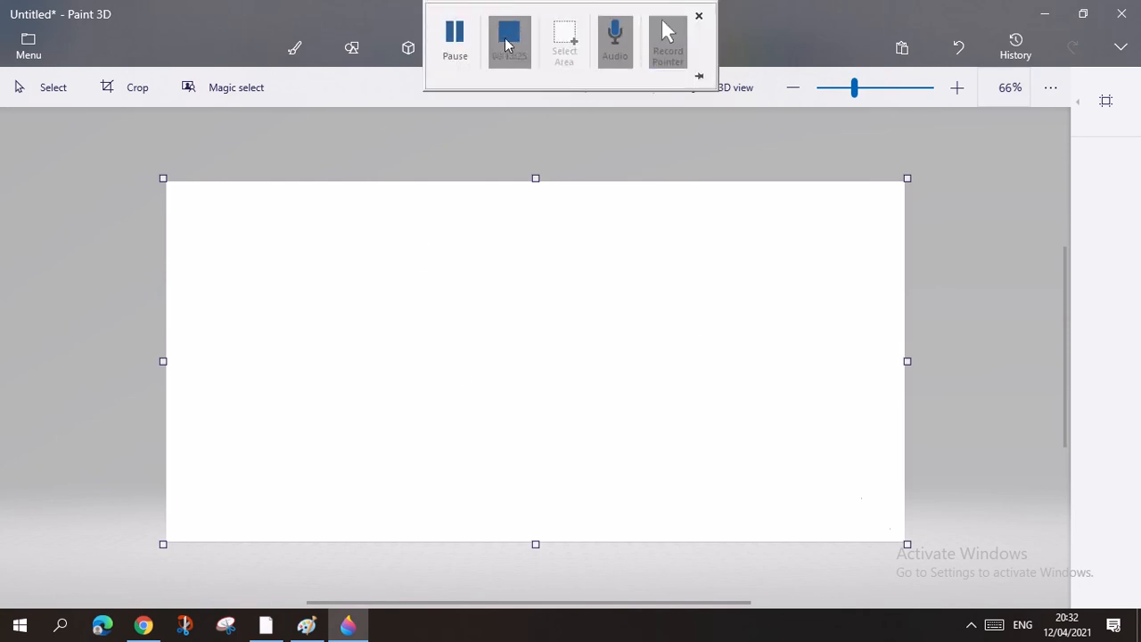